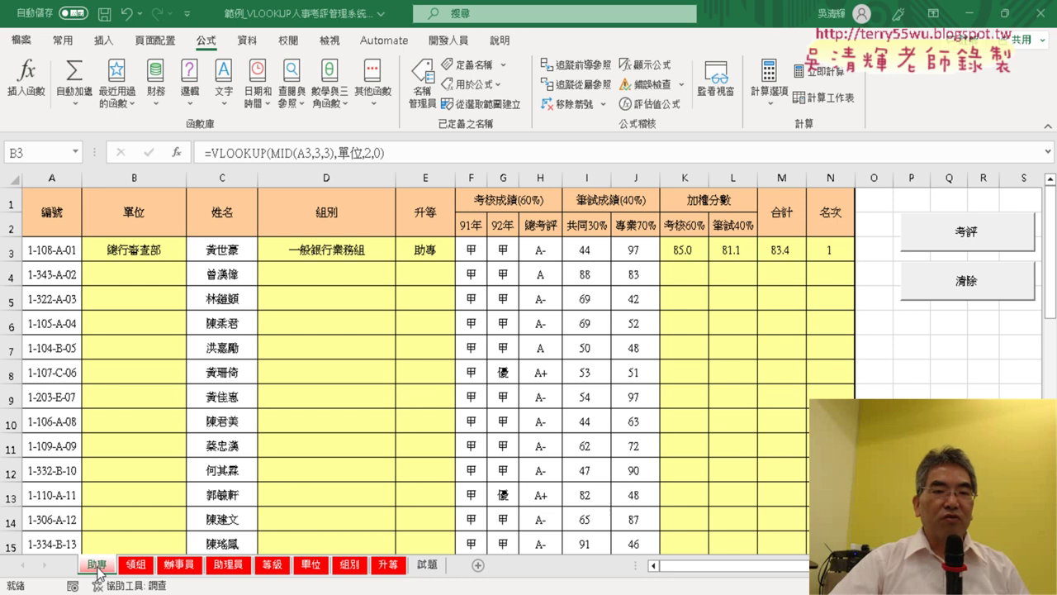
Step: Delete all five defined names in Name Manager, leaving #NAME? errors on the 助專 sheet
click(139, 252)
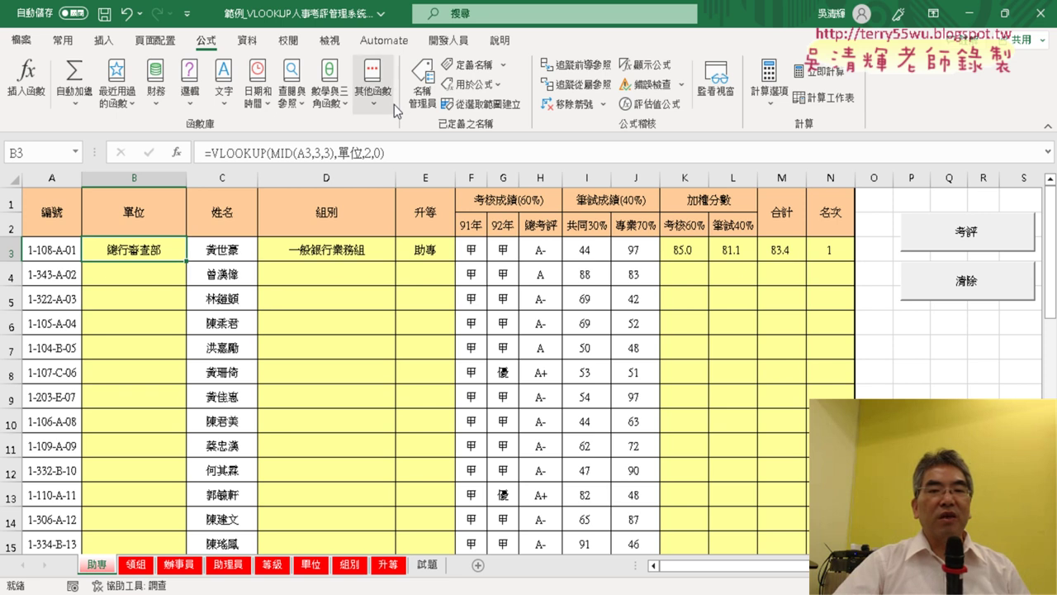
click(421, 97)
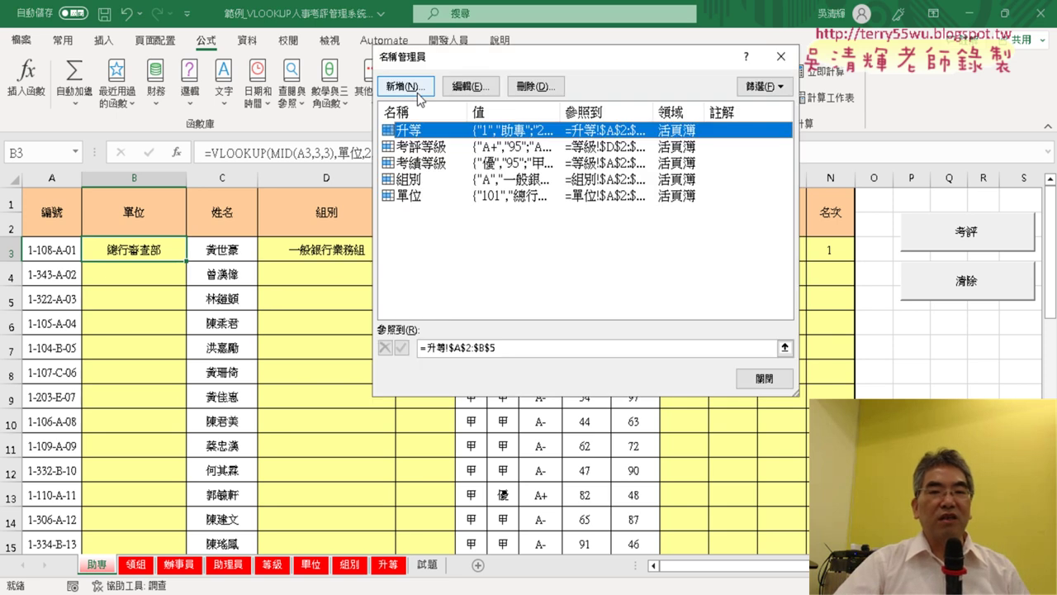
drag(452, 238, 422, 121)
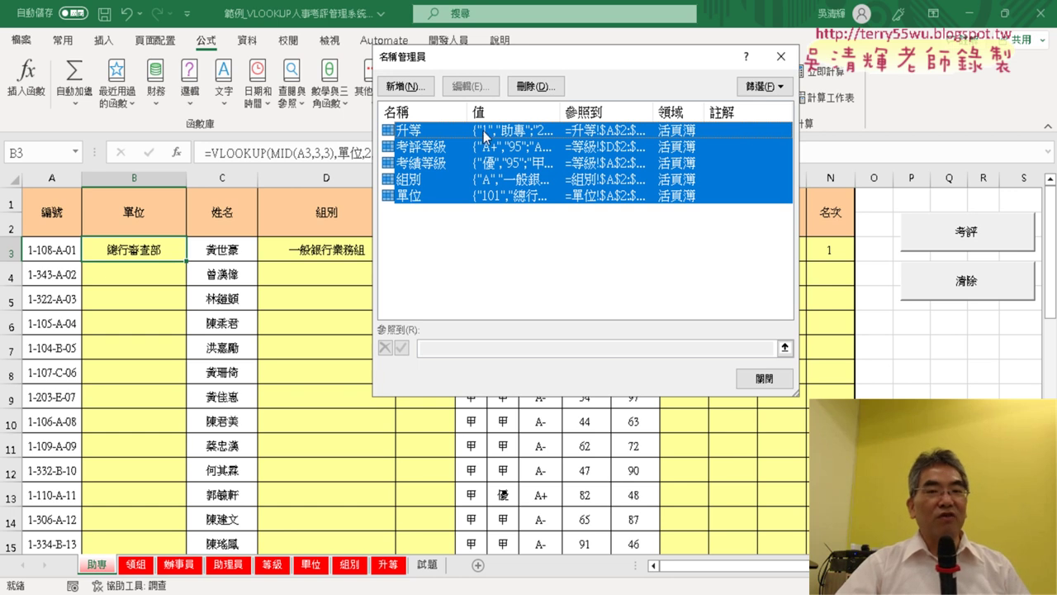
click(541, 86)
click(500, 348)
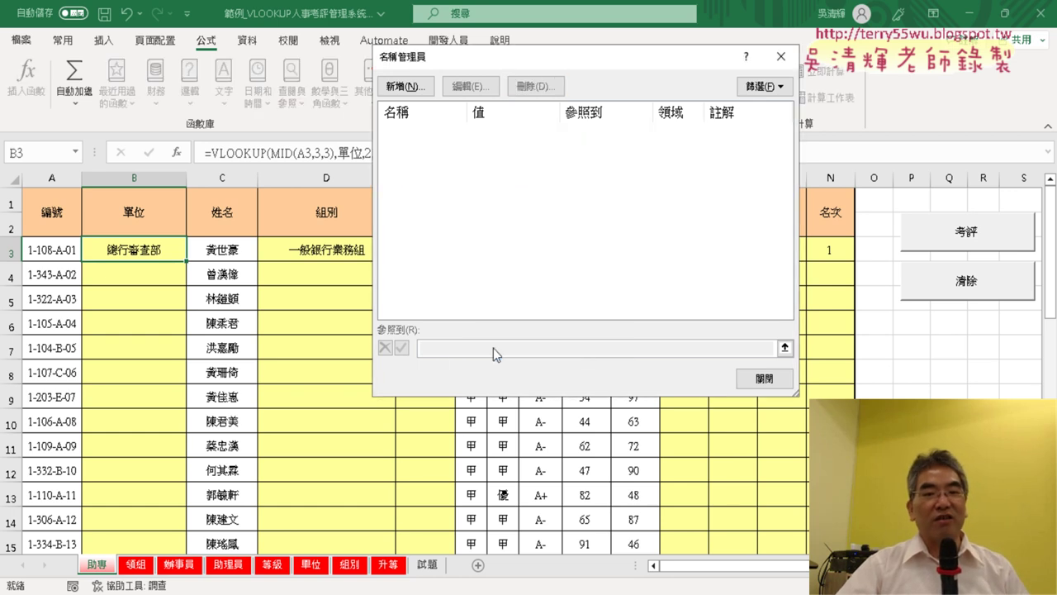
click(764, 379)
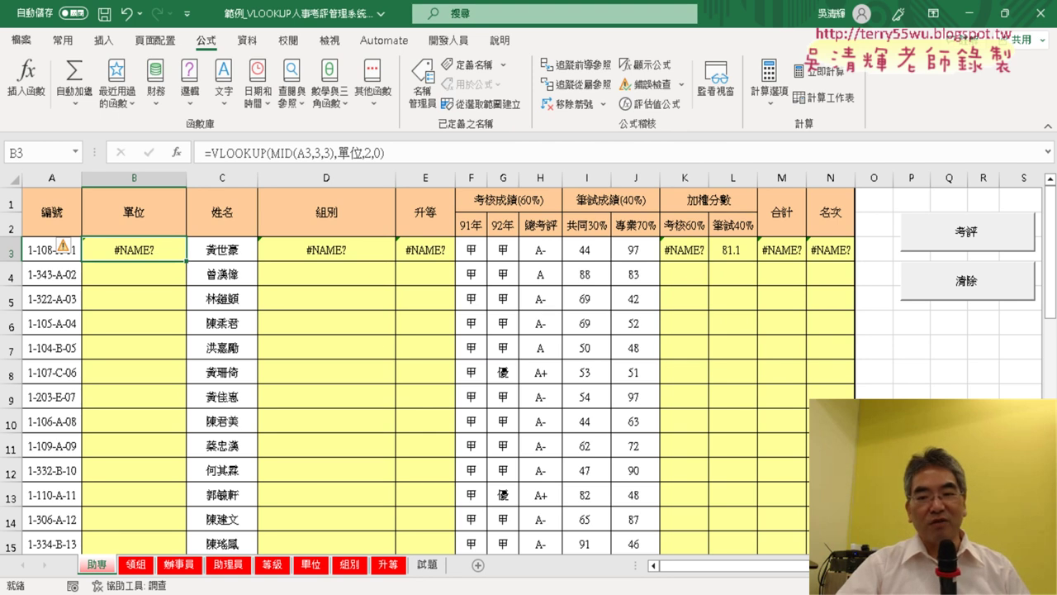
scroll(496, 349, up, 1)
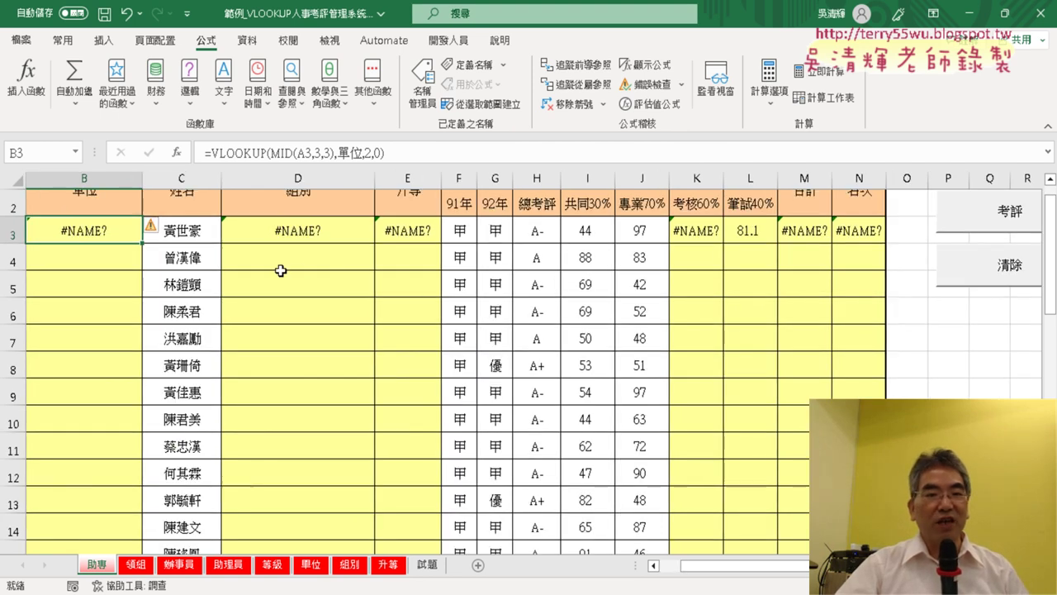
scroll(280, 271, up, 1)
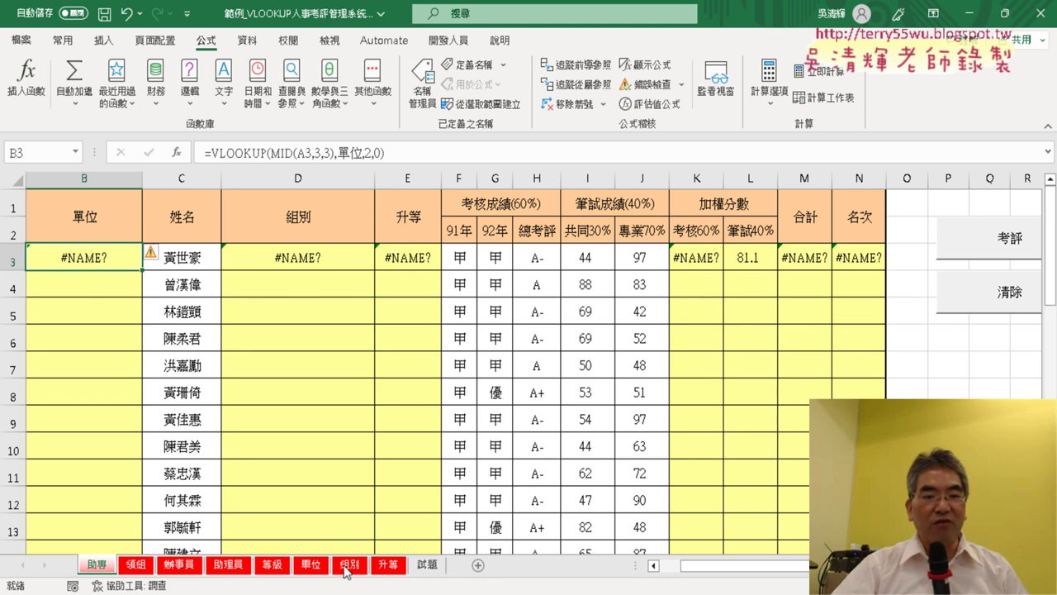
Step: Define the 單位 sheet's A2:B46 code table as the name 單位 and go back to 助專
click(311, 569)
scroll(190, 323, up, 1)
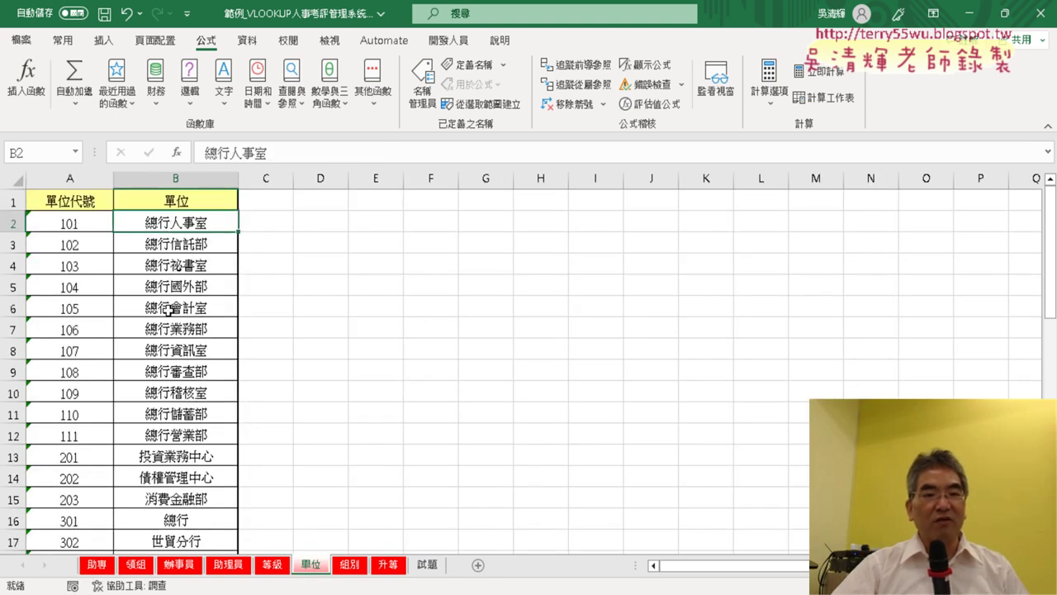
mouse_move(46, 226)
mouse_down()
mouse_move(236, 529)
mouse_move(221, 555)
mouse_up()
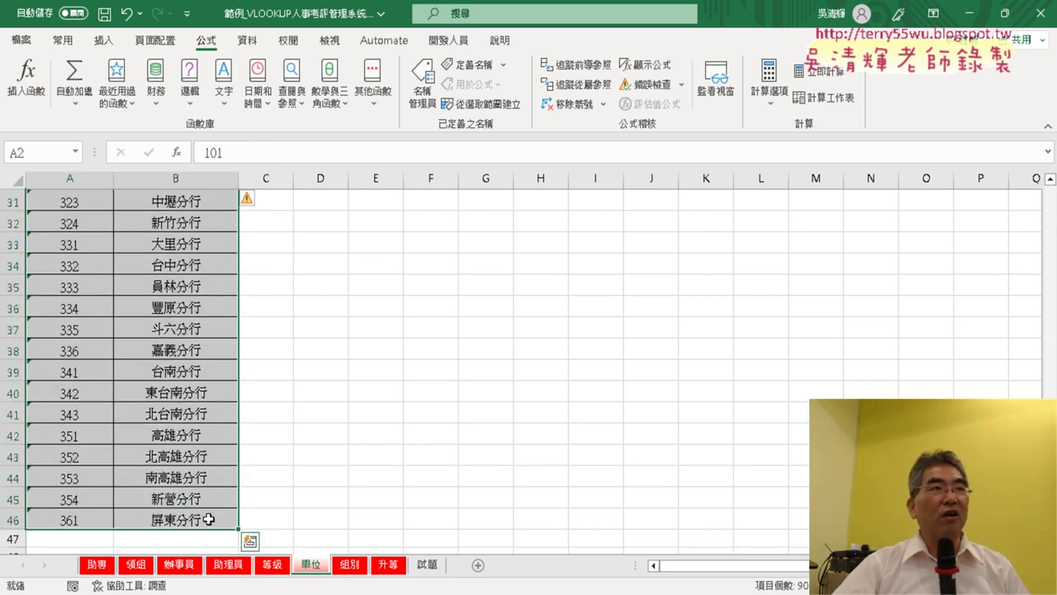
scroll(210, 509, up, 4)
scroll(207, 504, up, 6)
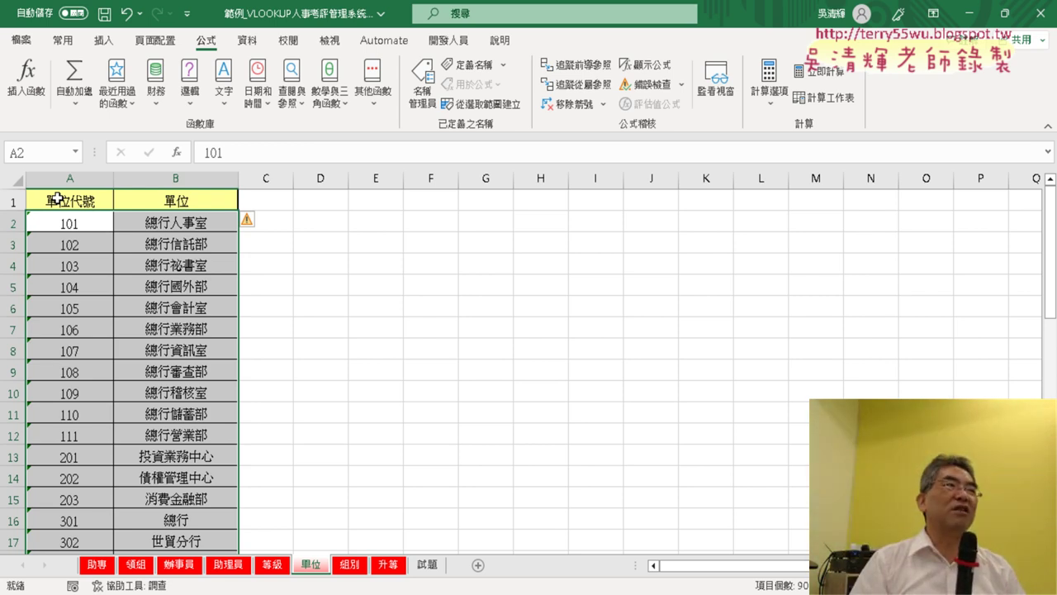
click(36, 152)
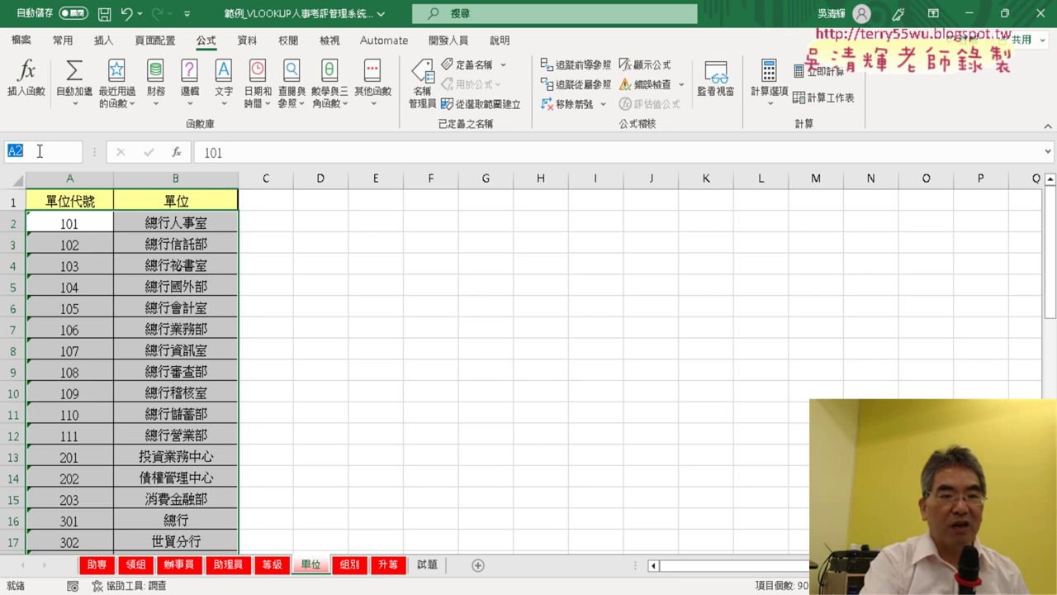
text(單)
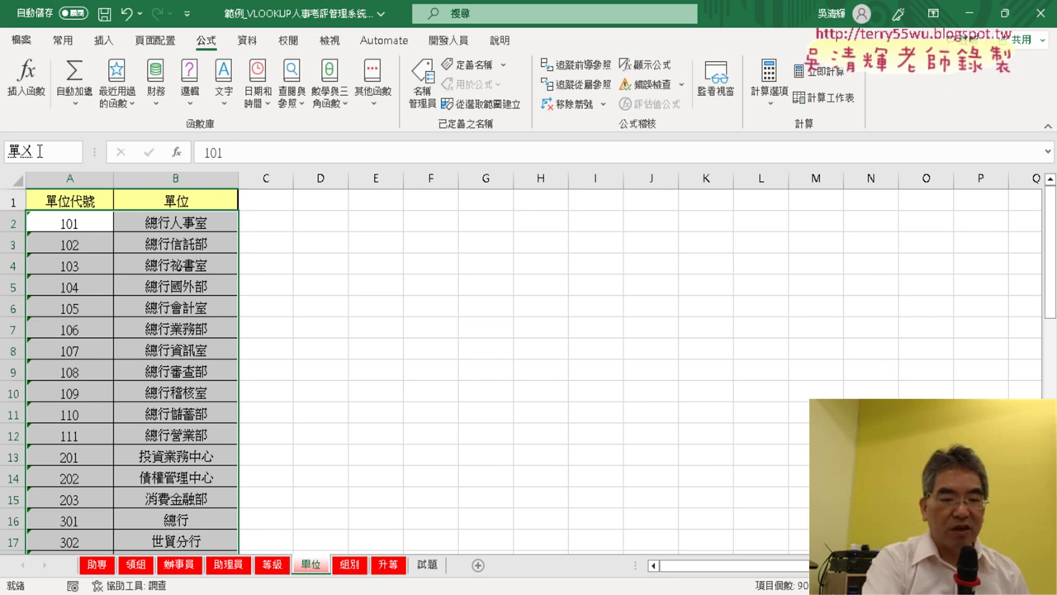
text(位)
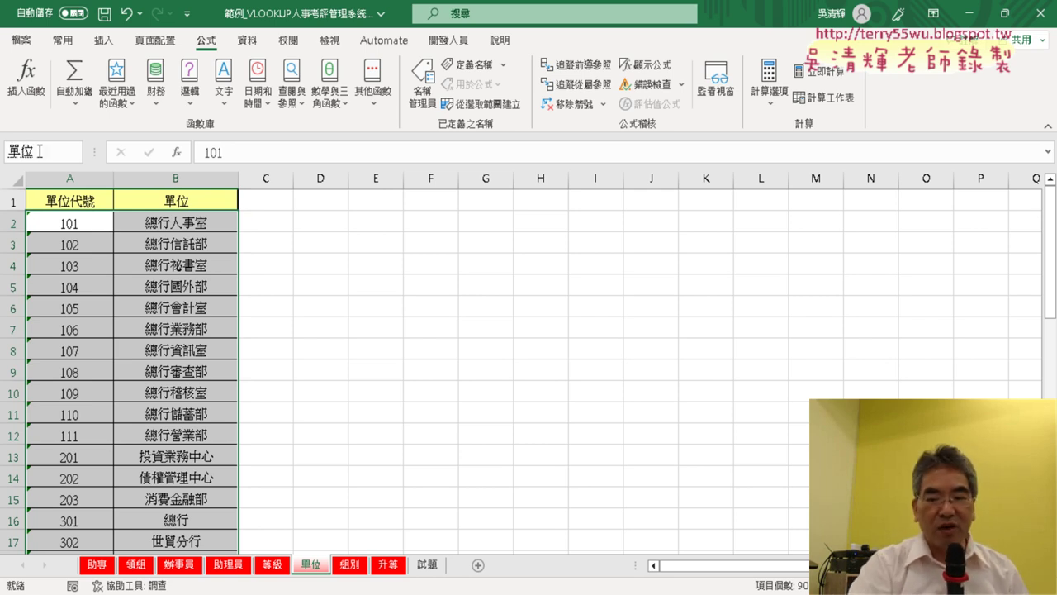
key(Return)
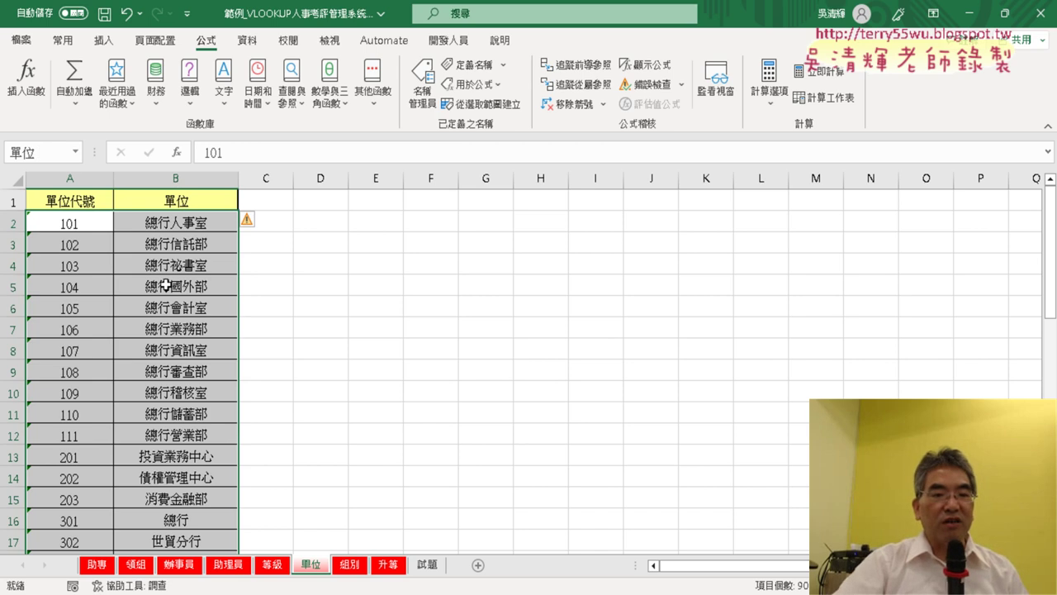
click(97, 565)
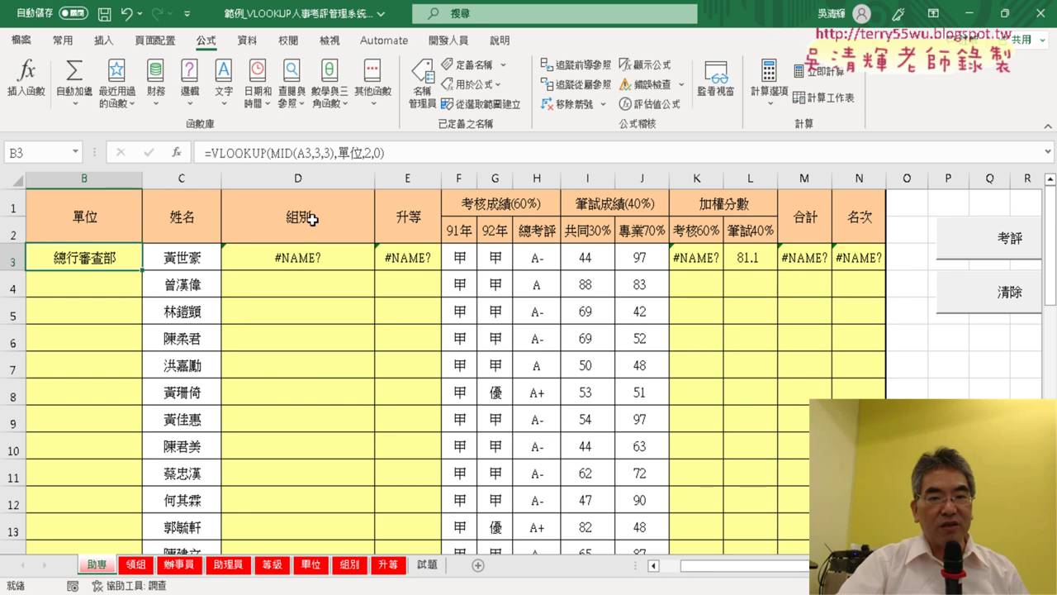
Step: Name the 組別 sheet's group table A2:B6 as 組別 in the Name Box
click(312, 219)
double_click(285, 217)
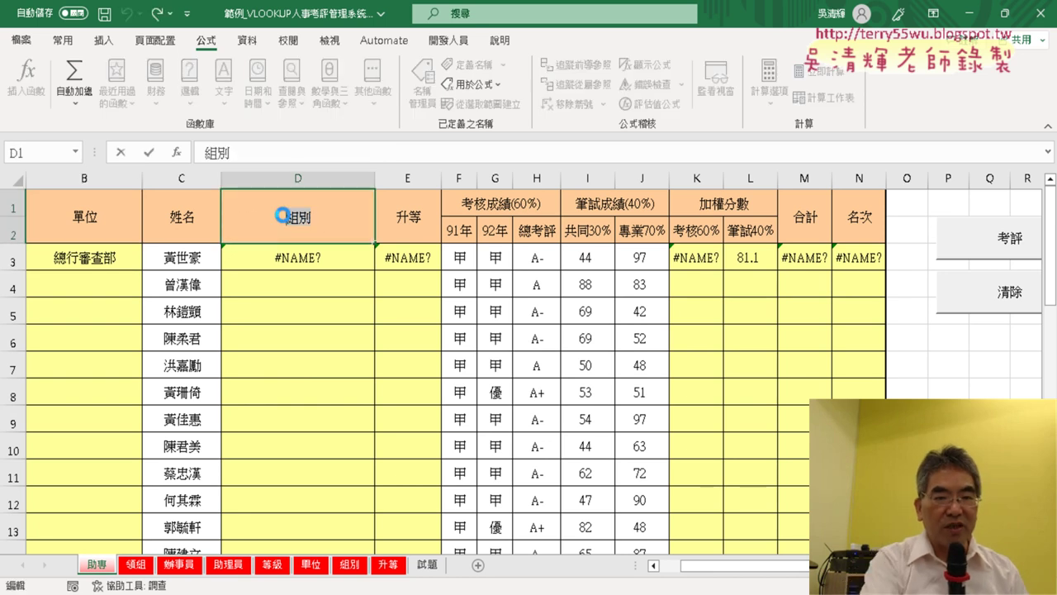
click(350, 568)
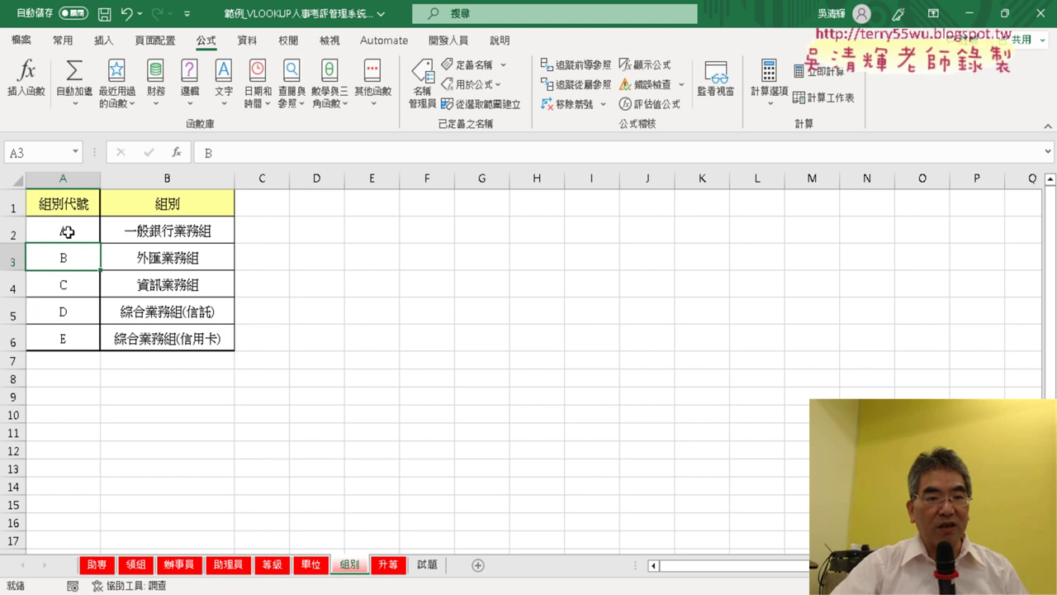
drag(66, 232, 165, 339)
click(46, 151)
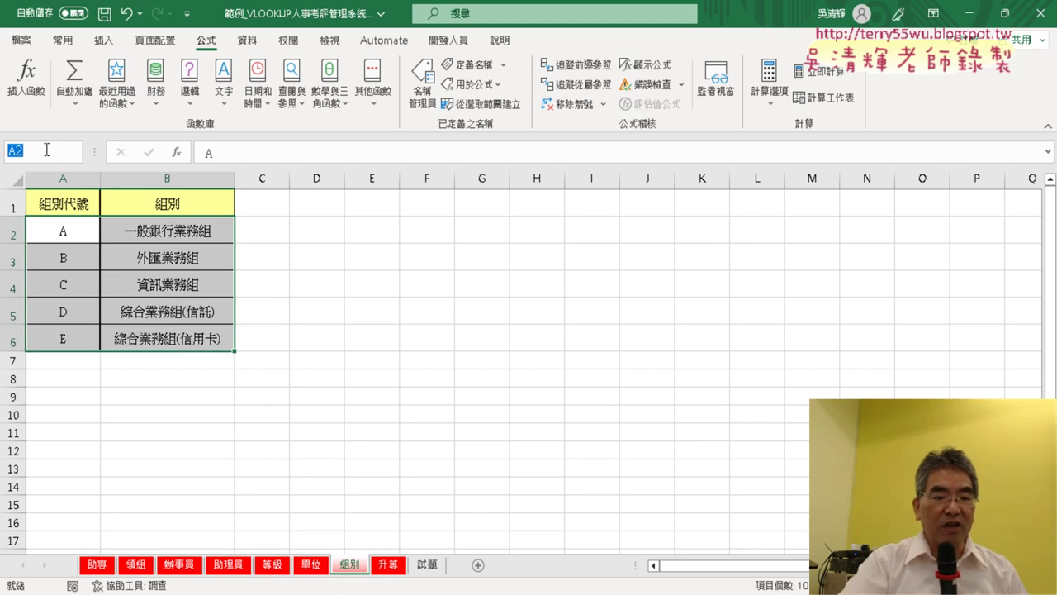
text(組別)
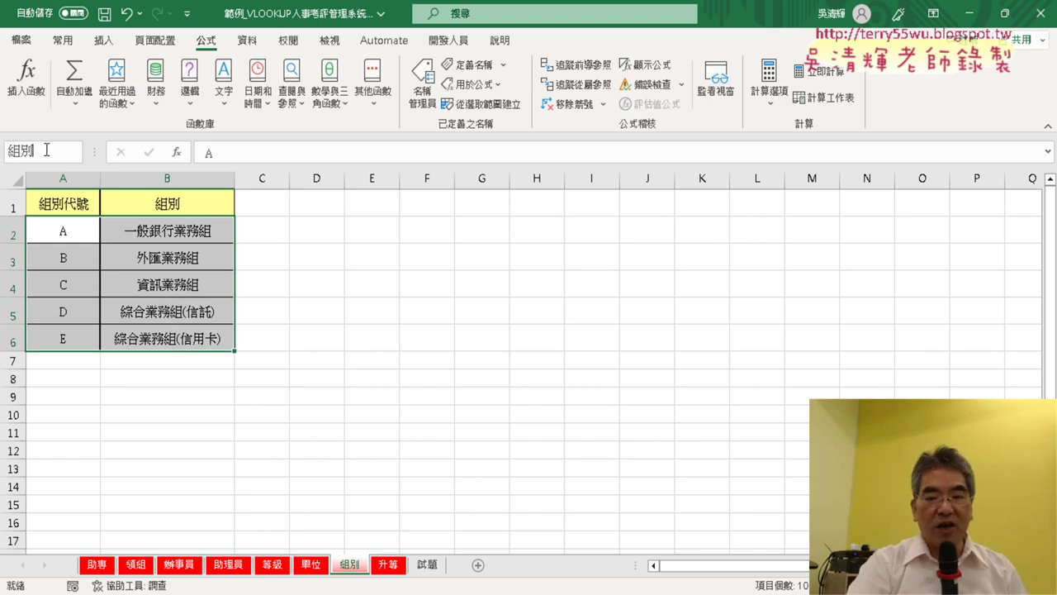
key(Return)
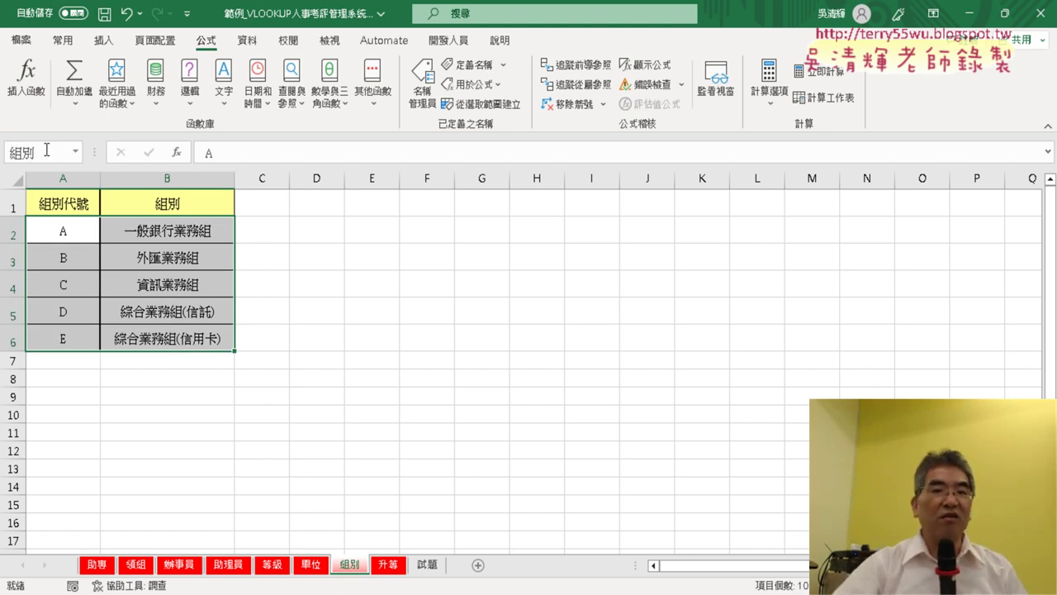
Step: Verify the names in Name Manager and confirm 助專 D3 shows 一般銀行業務組
click(422, 82)
click(424, 147)
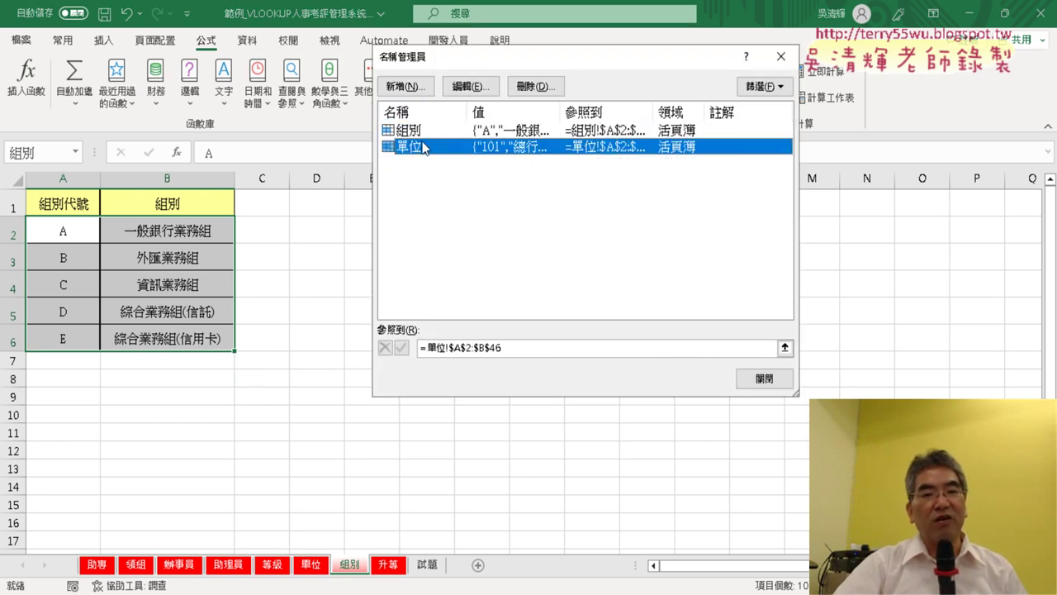
click(440, 132)
click(750, 377)
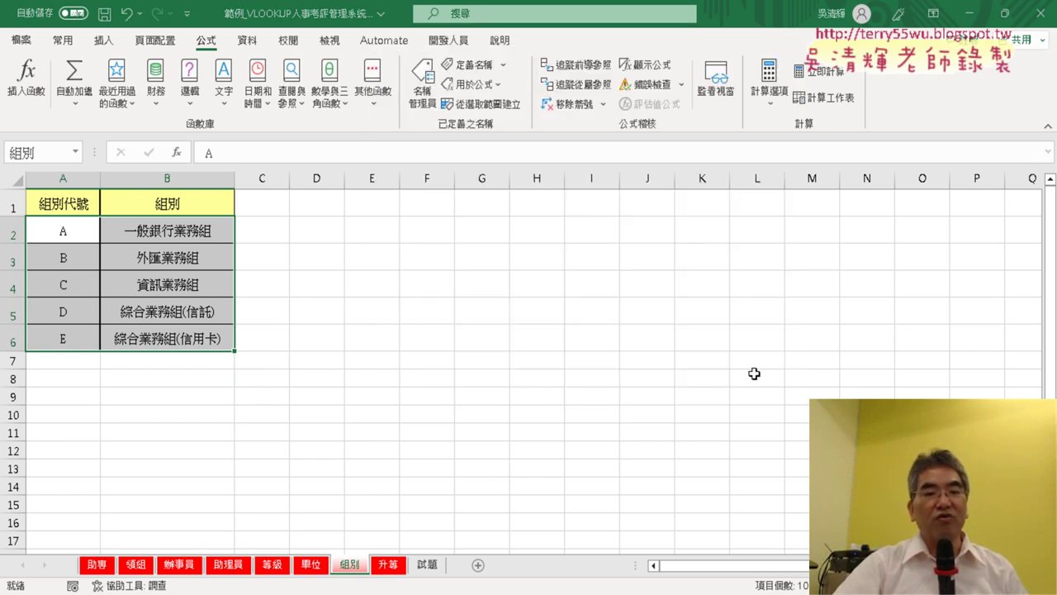
click(96, 564)
click(298, 258)
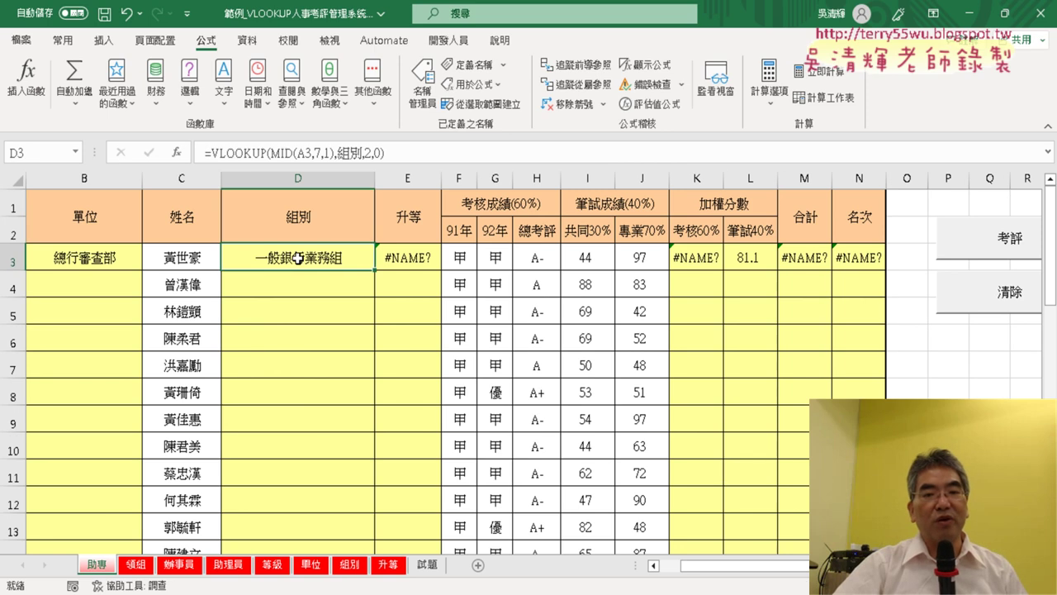
click(390, 567)
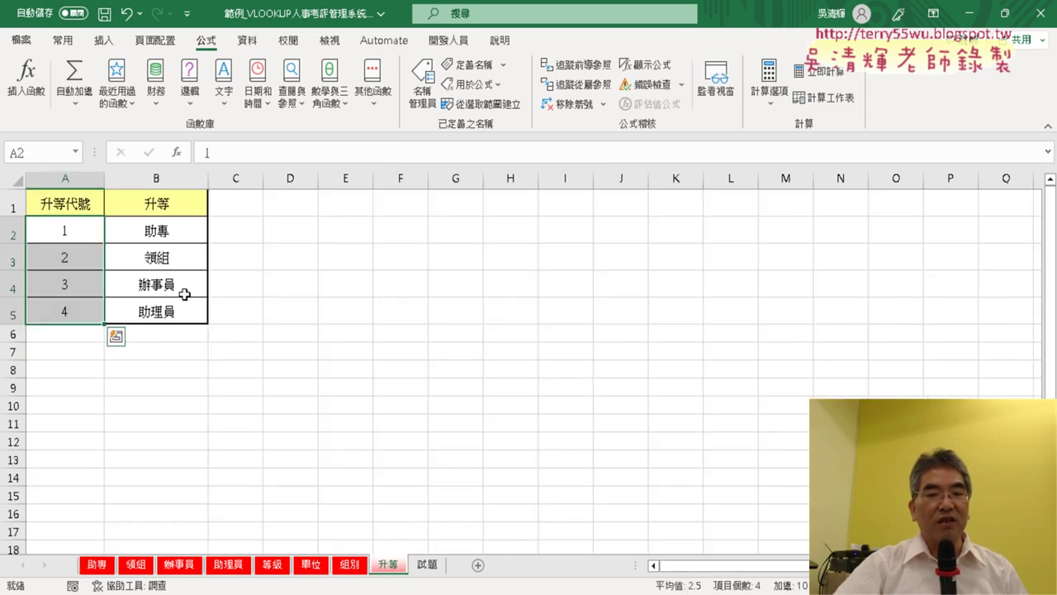
Step: Edit the 升等代號 header in A1 and highlight the start of its text
double_click(80, 205)
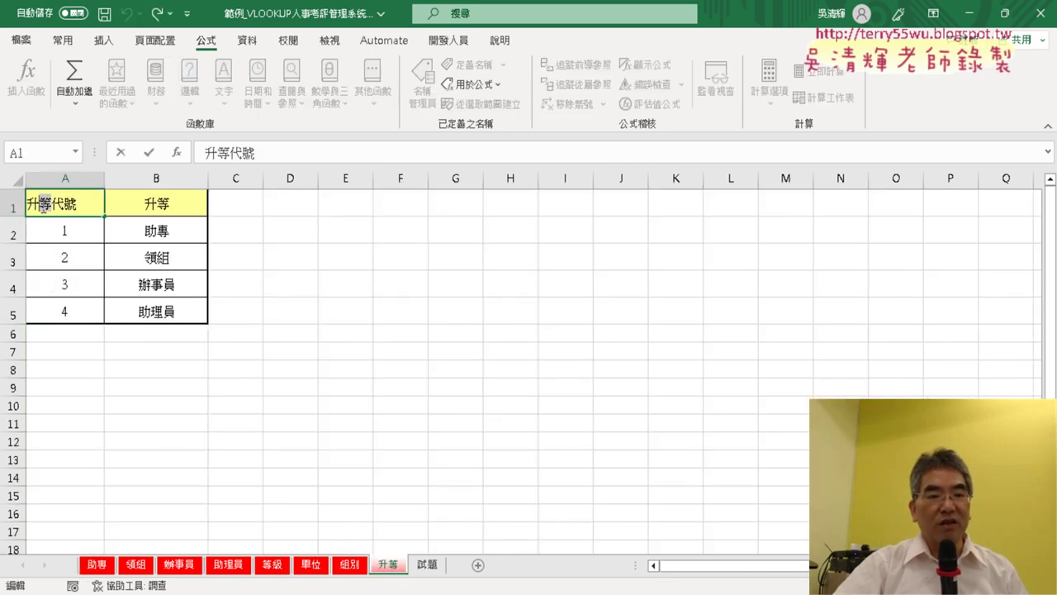
mouse_move(35, 198)
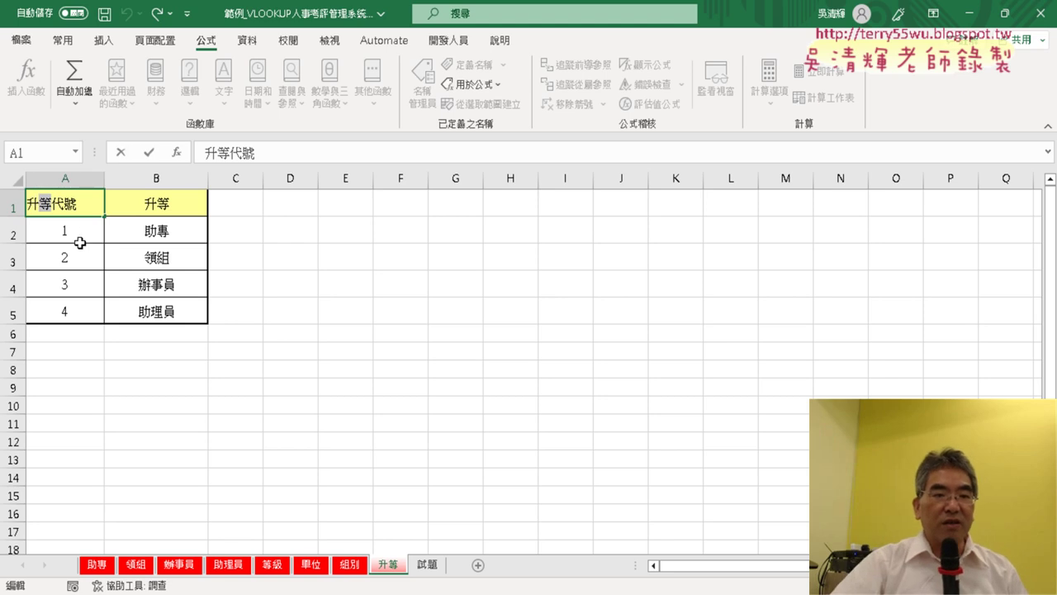
click(50, 199)
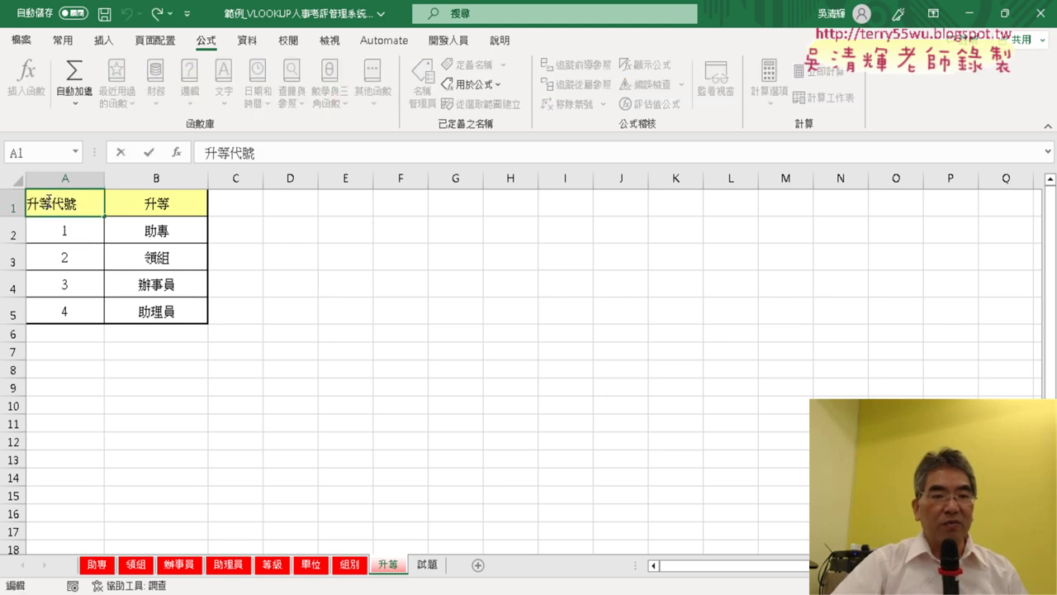
drag(50, 199, 28, 199)
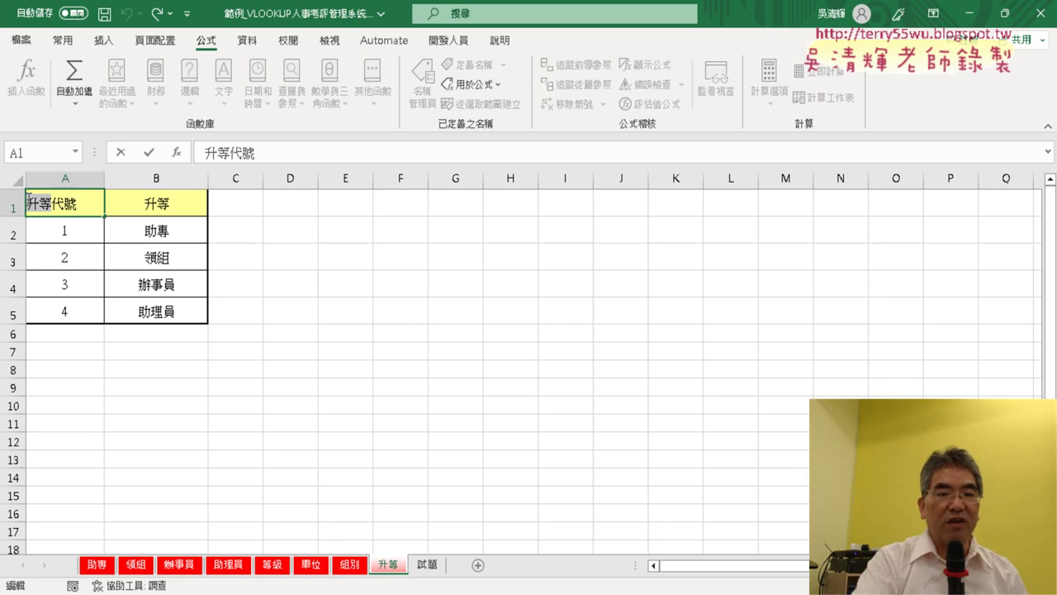
Step: Name the promotion table A2:B5 as 升等 via the Name Box
drag(82, 231, 162, 306)
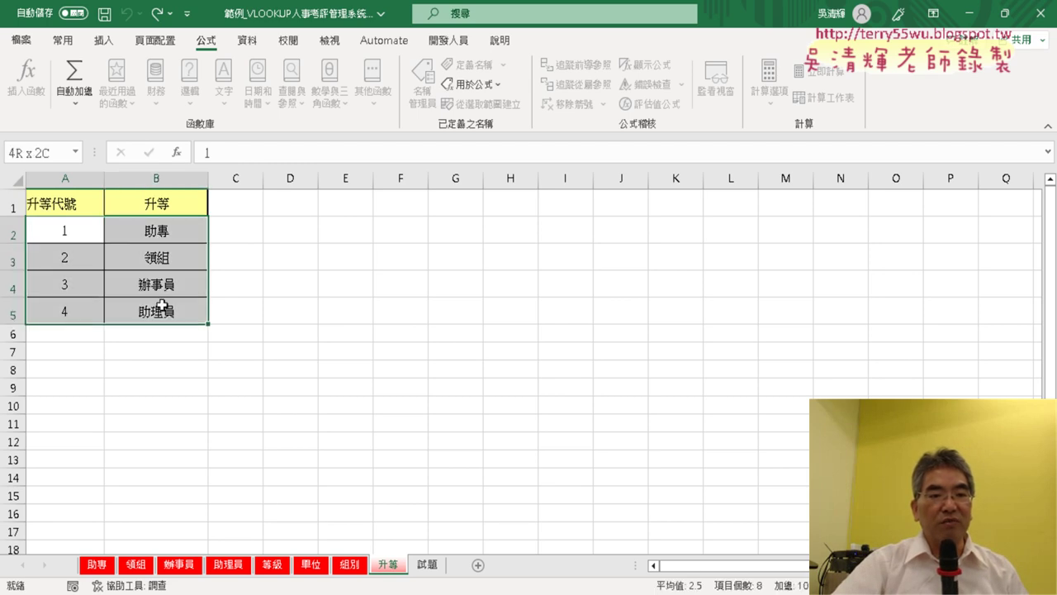
click(58, 153)
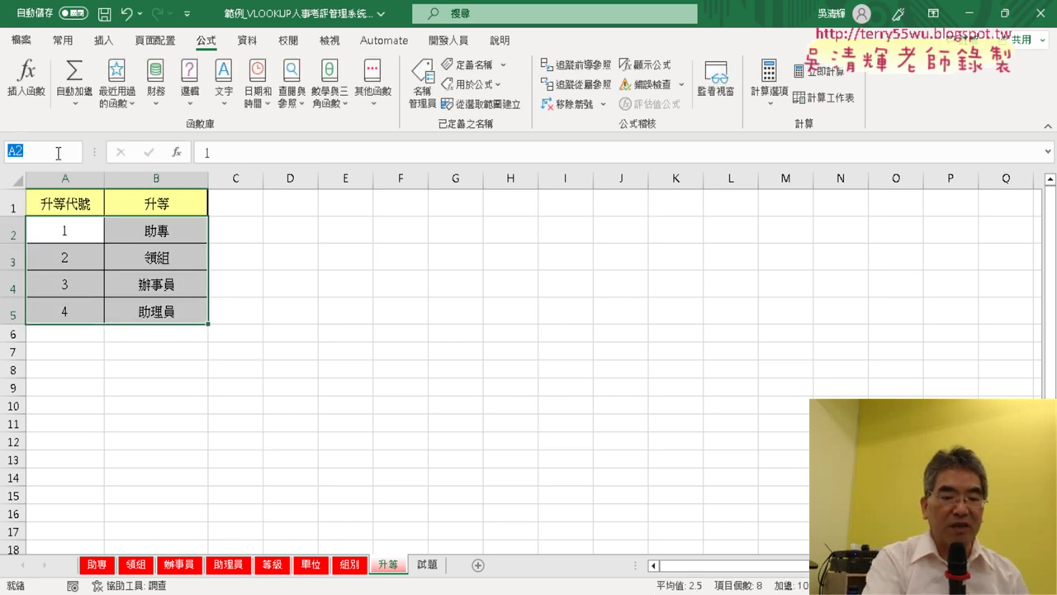
text(升等)
key(Return)
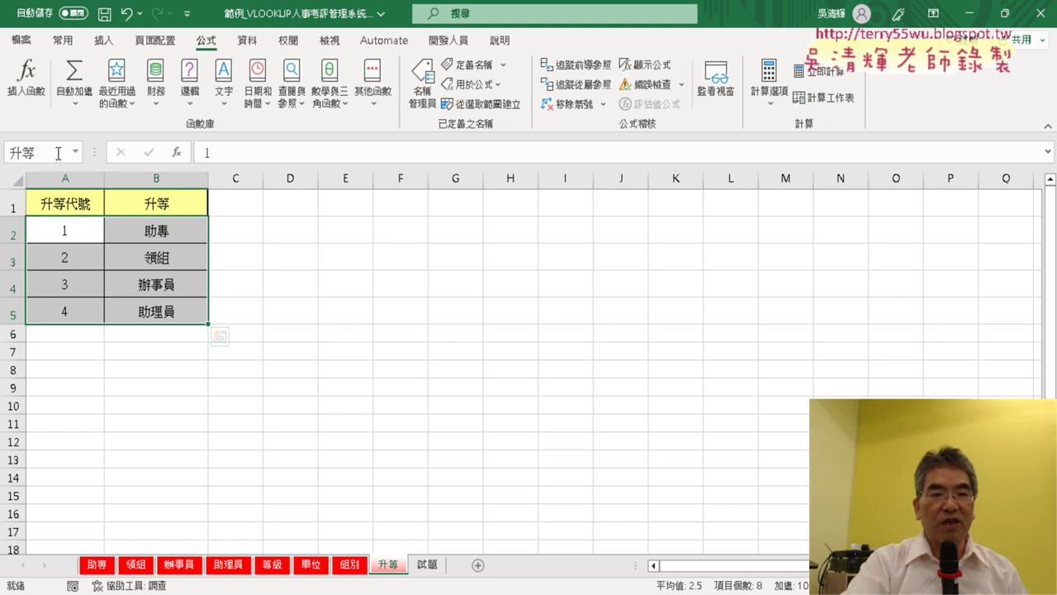
key(Return)
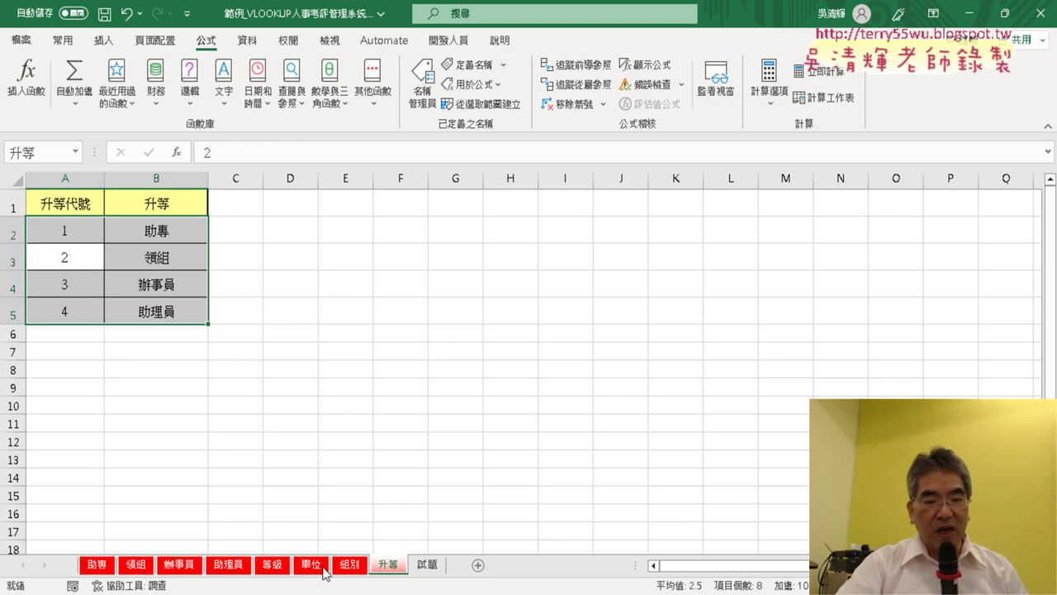
click(325, 572)
Step: Confirm 助專 K3's formula depends on the missing names 考績等級 and 考評等級
click(271, 568)
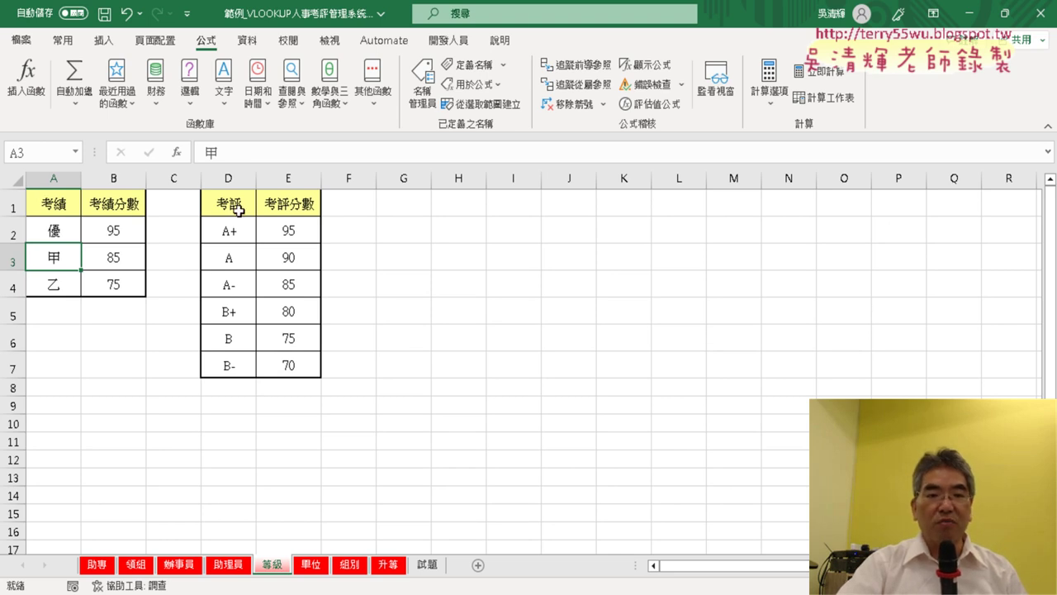
click(61, 210)
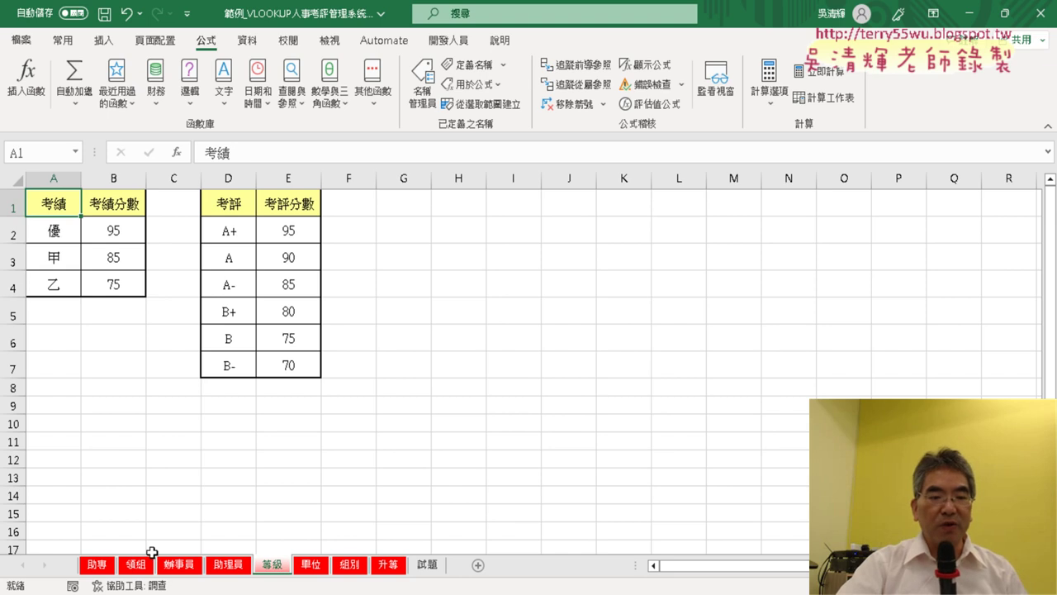
click(97, 565)
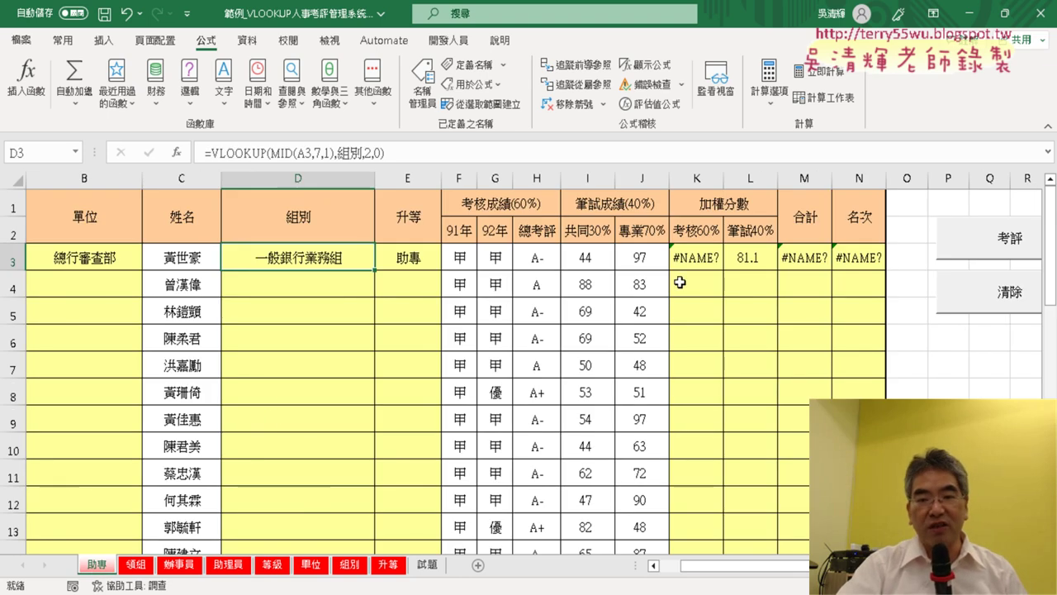
key(ctrl+c)
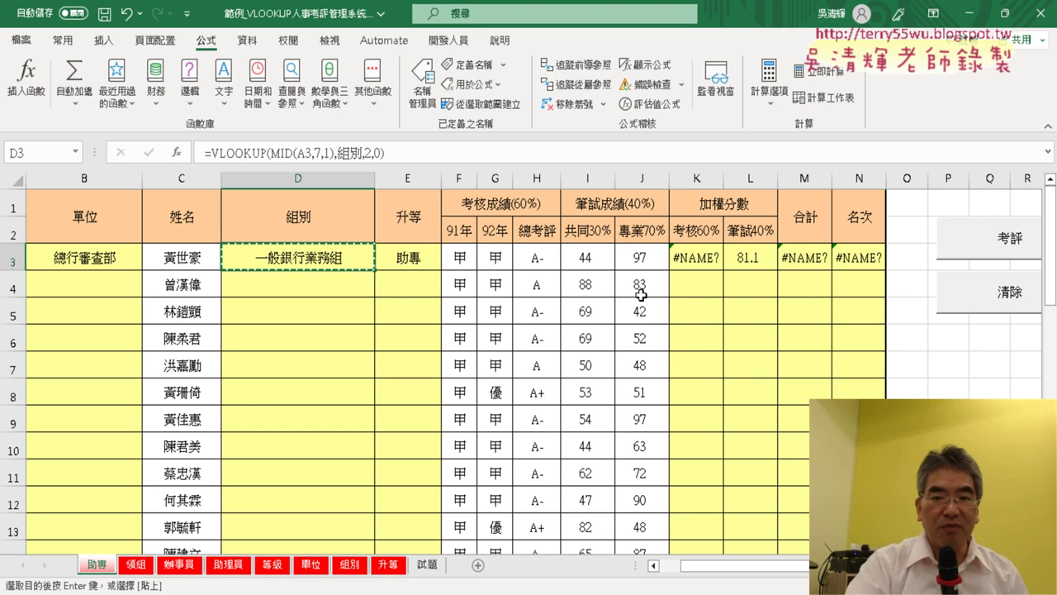
click(701, 270)
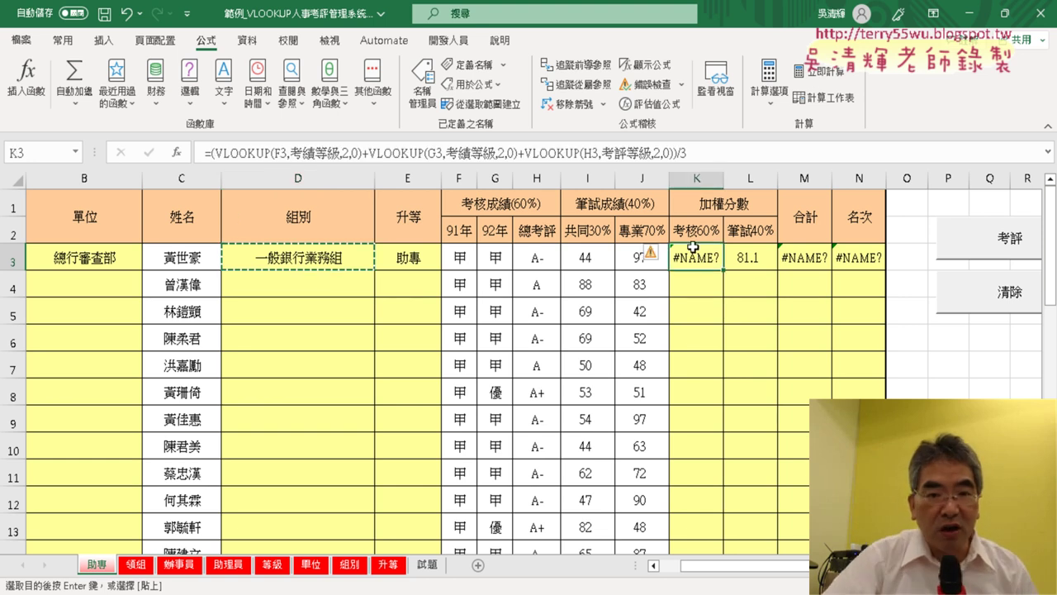
drag(290, 154, 337, 155)
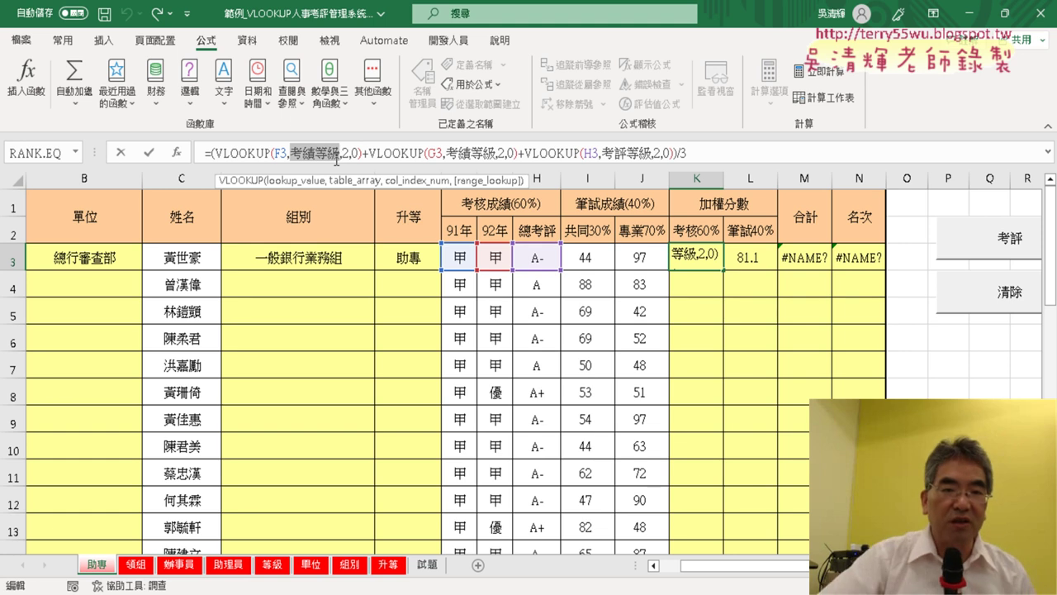
click(121, 152)
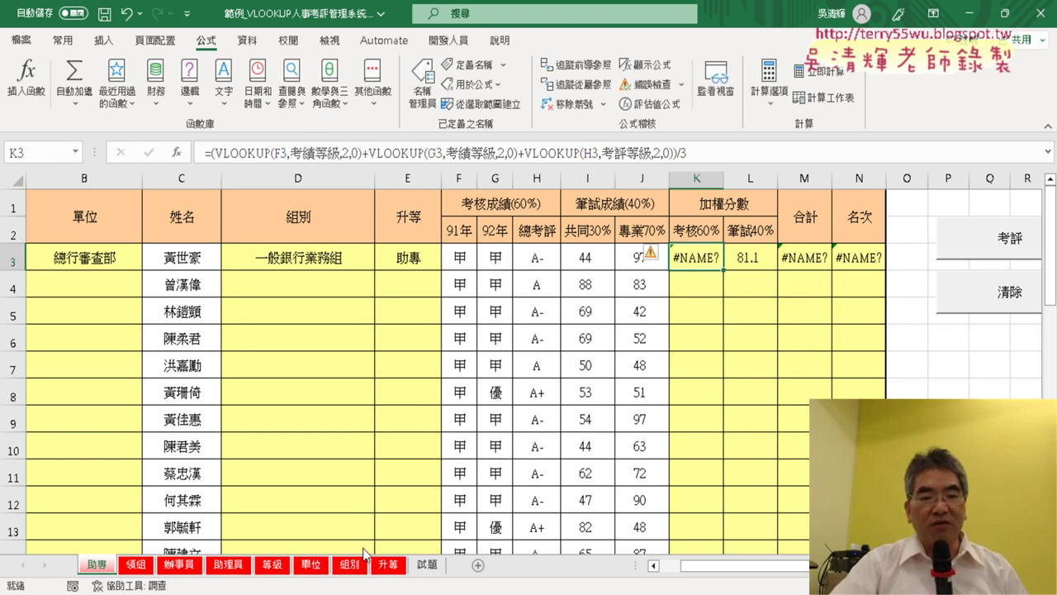
click(270, 564)
Step: Name the 考績 grade table A2:B4 as 考績等級
drag(54, 235, 104, 275)
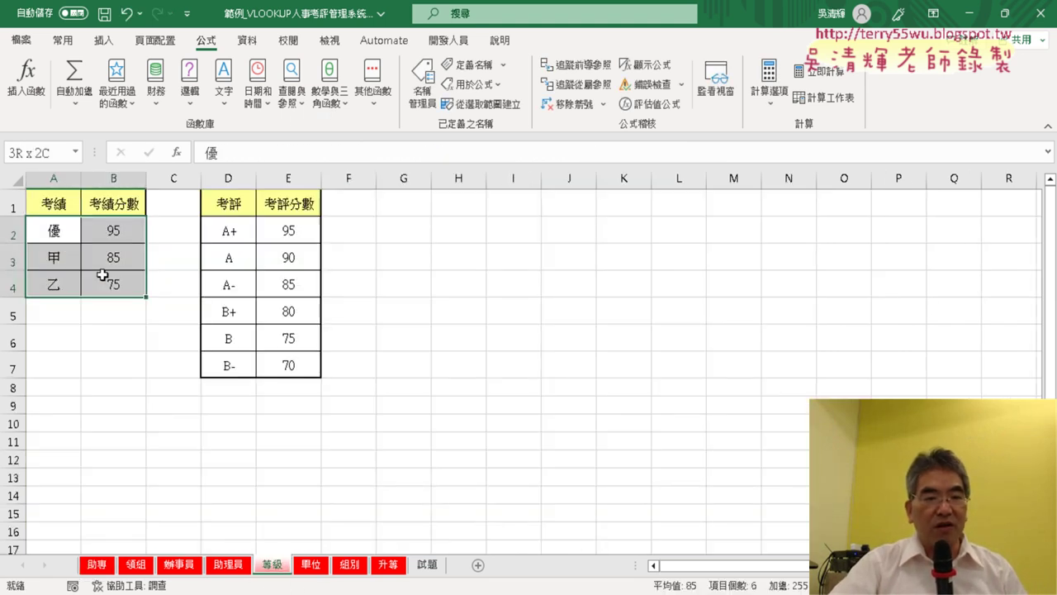
click(40, 150)
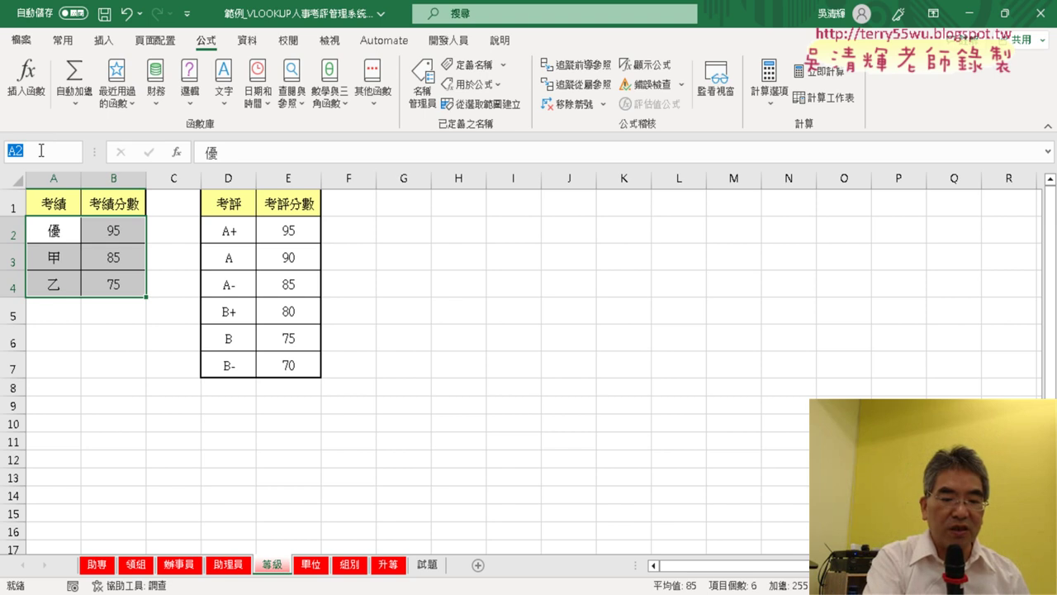
text(考績等級)
key(Return)
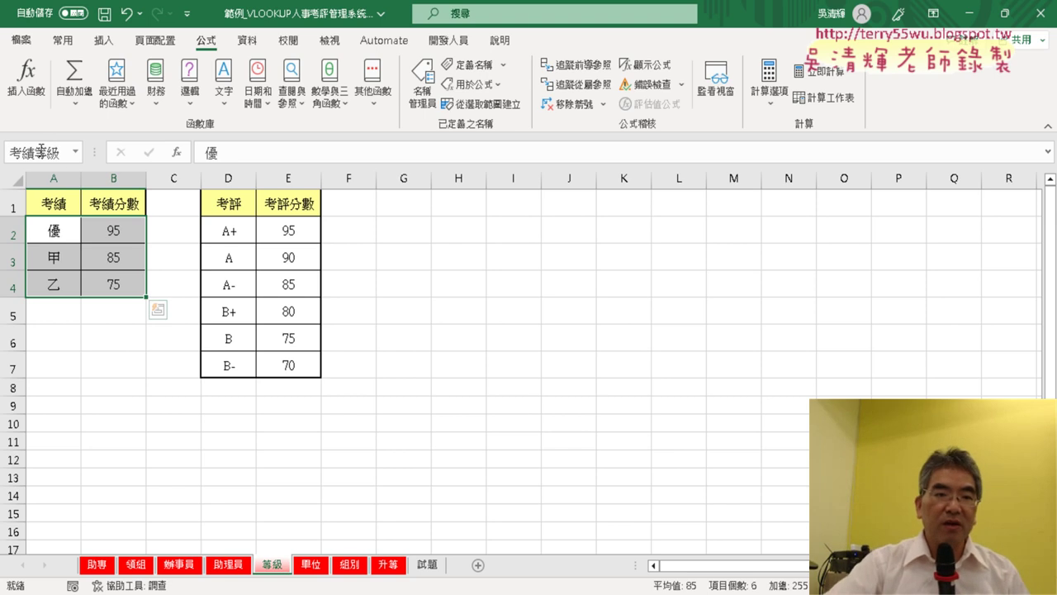
Step: Name the 考評 grade table D2:E7 as 考評等級, correcting the typed name
drag(229, 231, 284, 364)
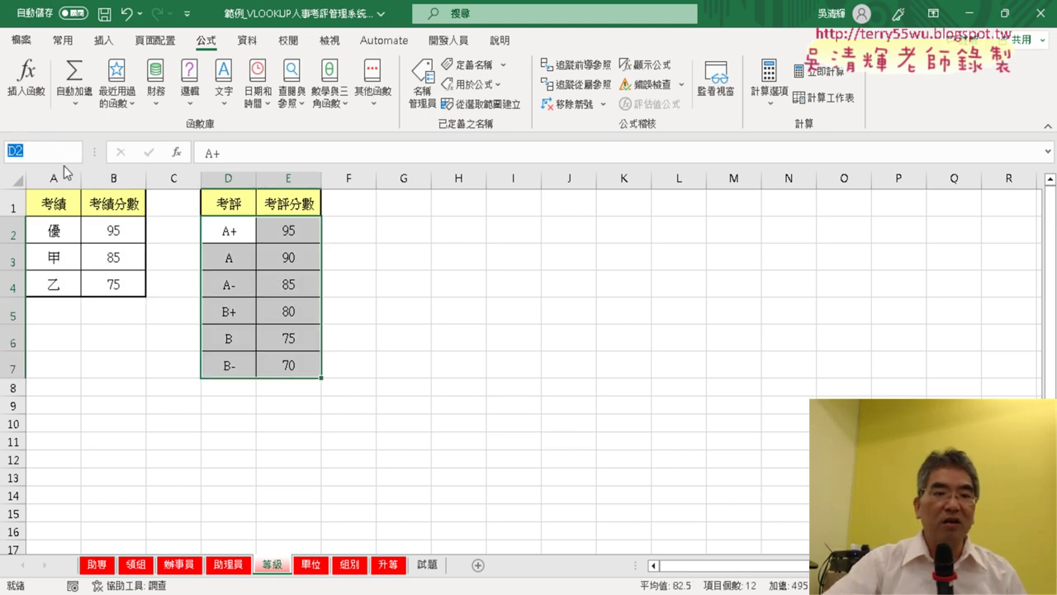
text(考績等級)
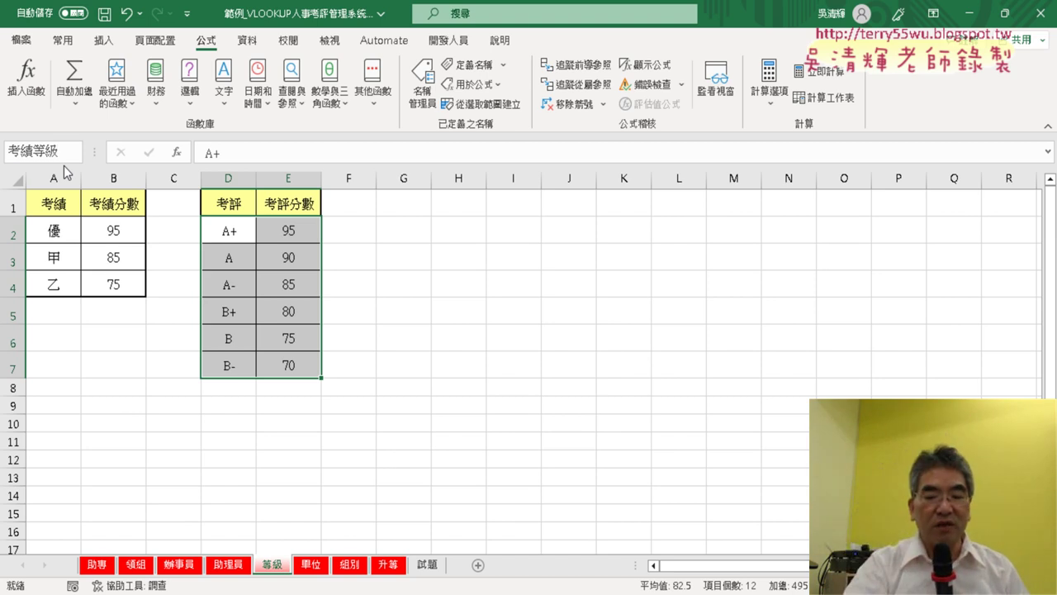
key(BackSpace)
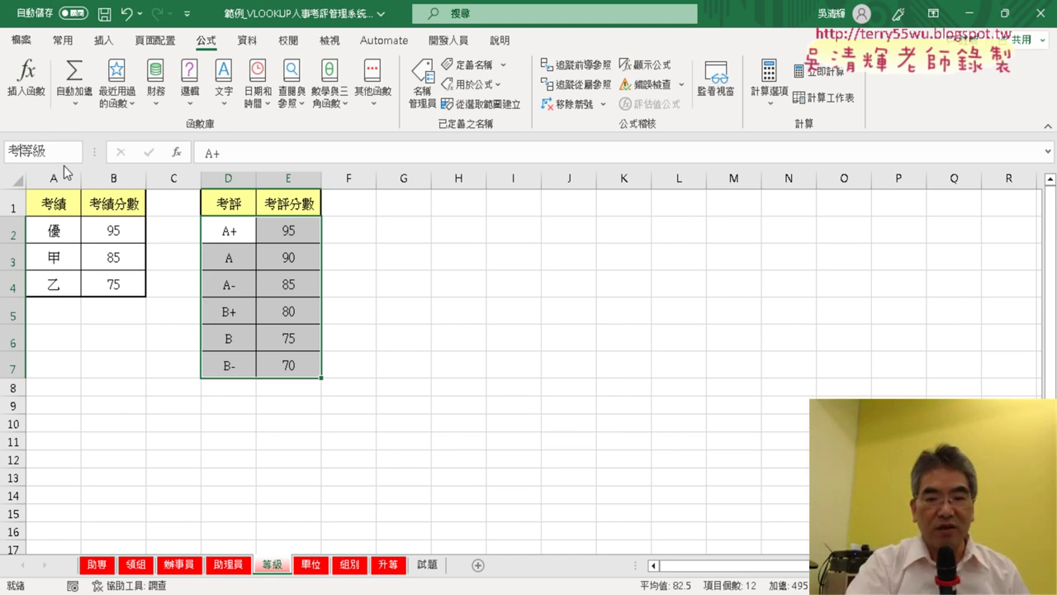
text(pe)
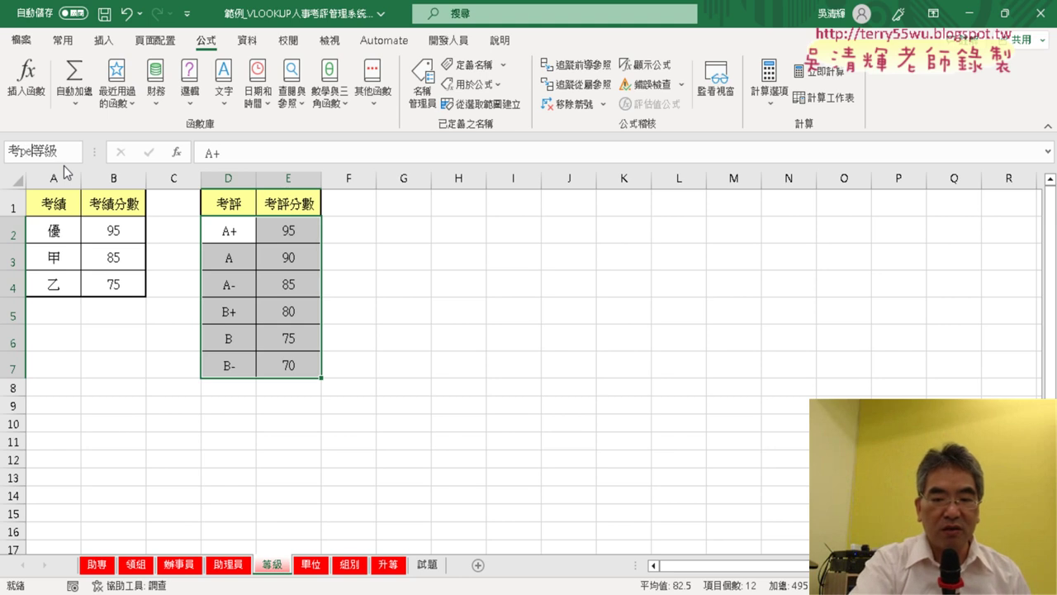
text(-)
key(BackSpace)
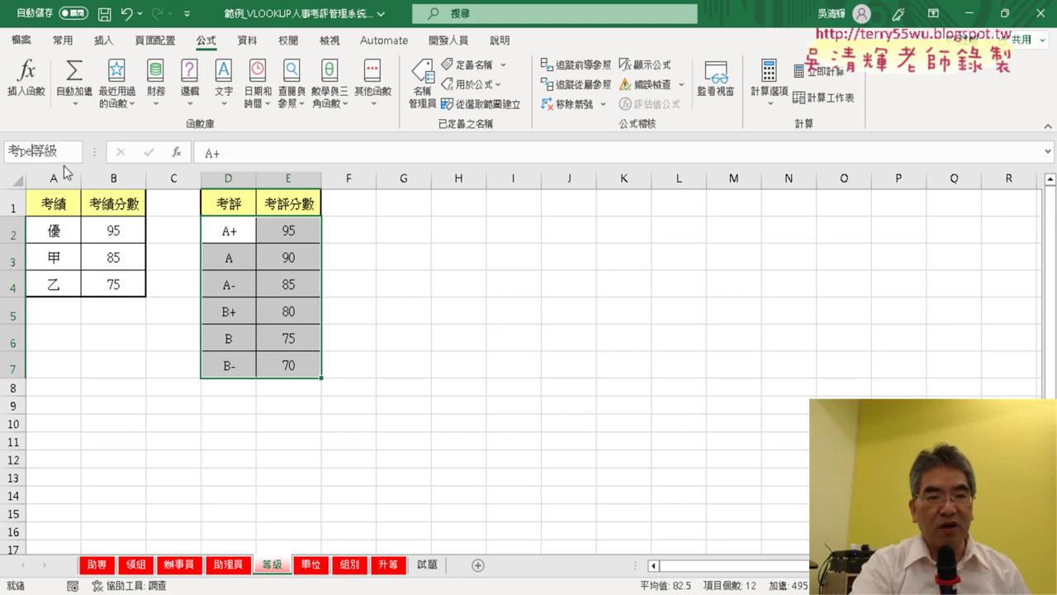
key(BackSpace)
key(BackSpace)
key(Delete)
text(ㄉ)
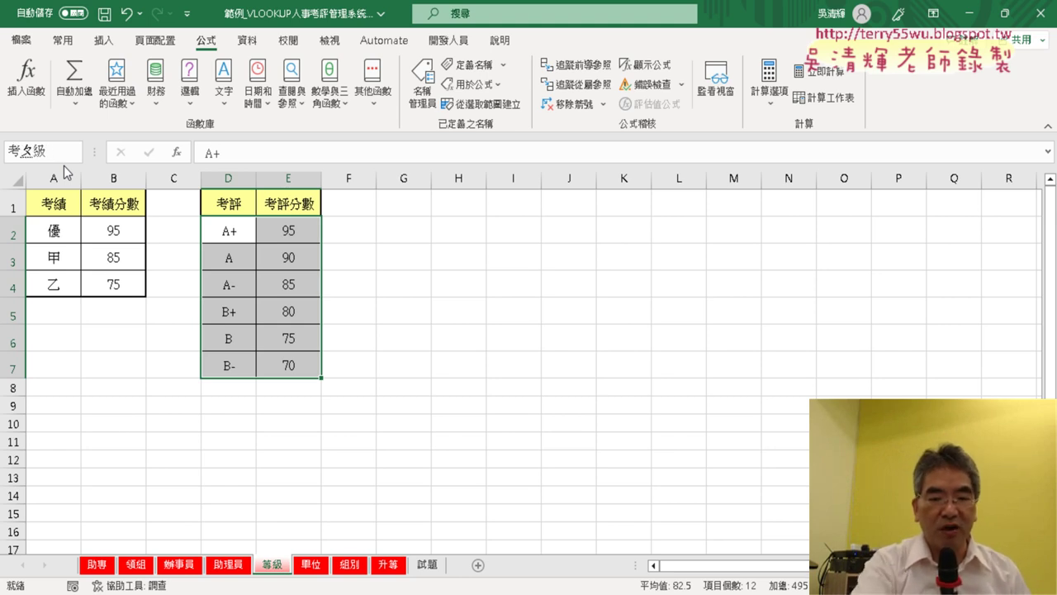
key(Delete)
text(ㄧㄥ)
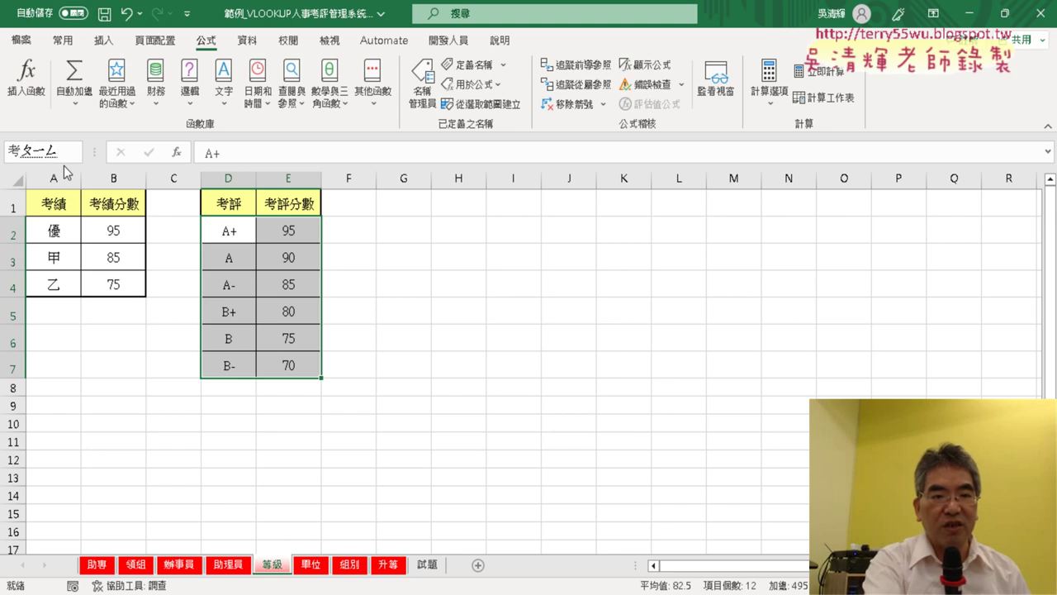
text(6)
key(Return)
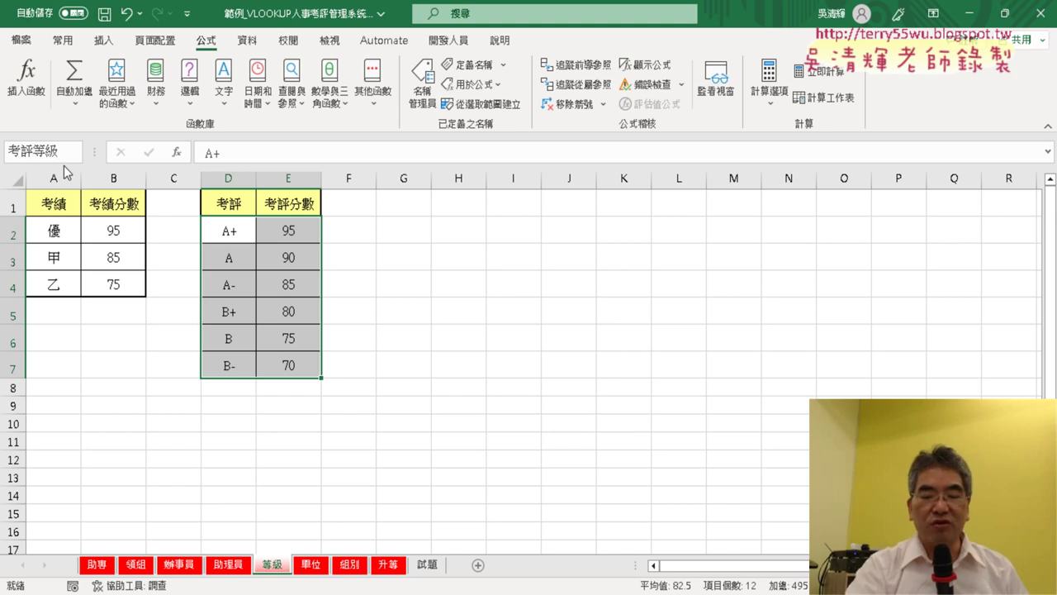
key(Return)
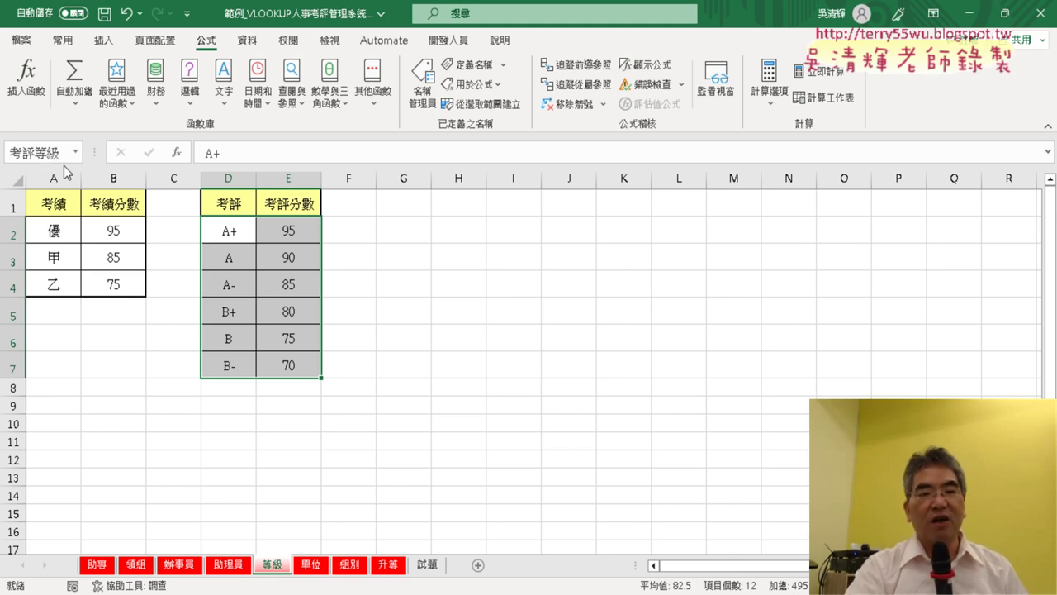
click(106, 569)
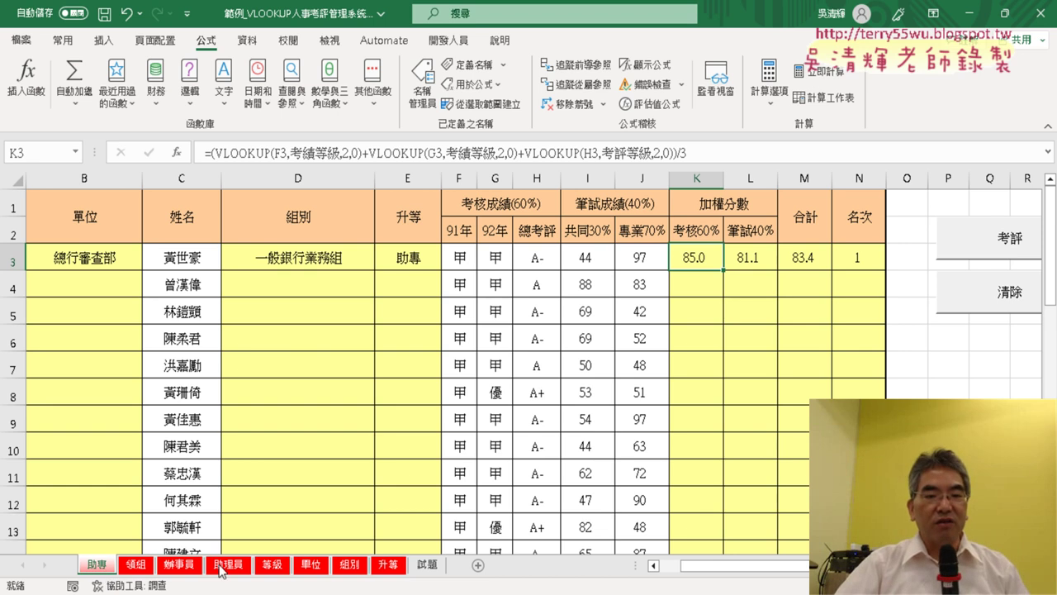
Step: Browse the 領組, 辦事員 and 助理員 sheets, then group 助專 through 助理員
click(151, 566)
click(179, 566)
click(226, 569)
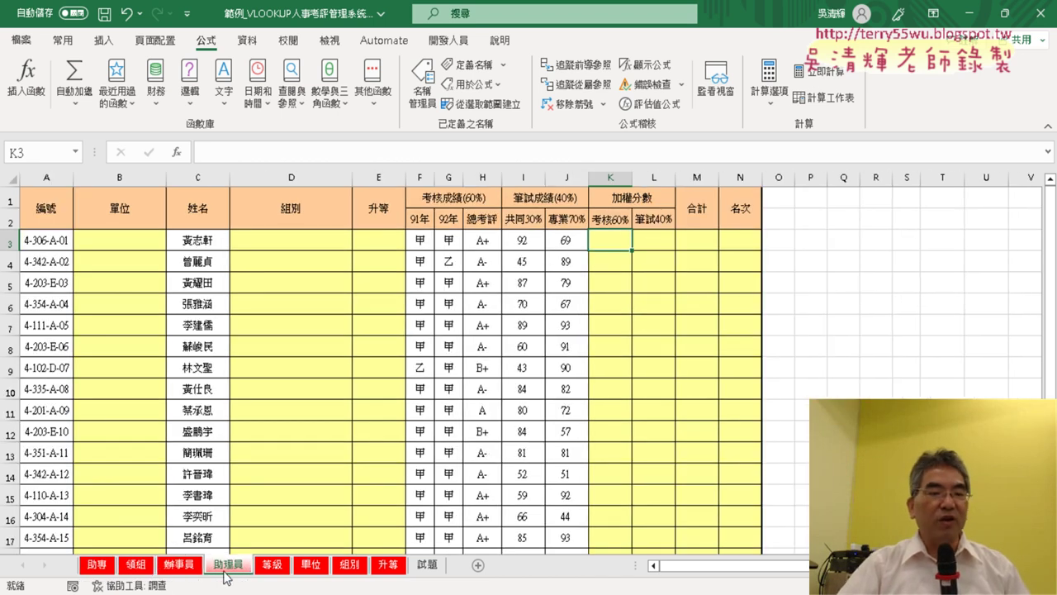
click(95, 572)
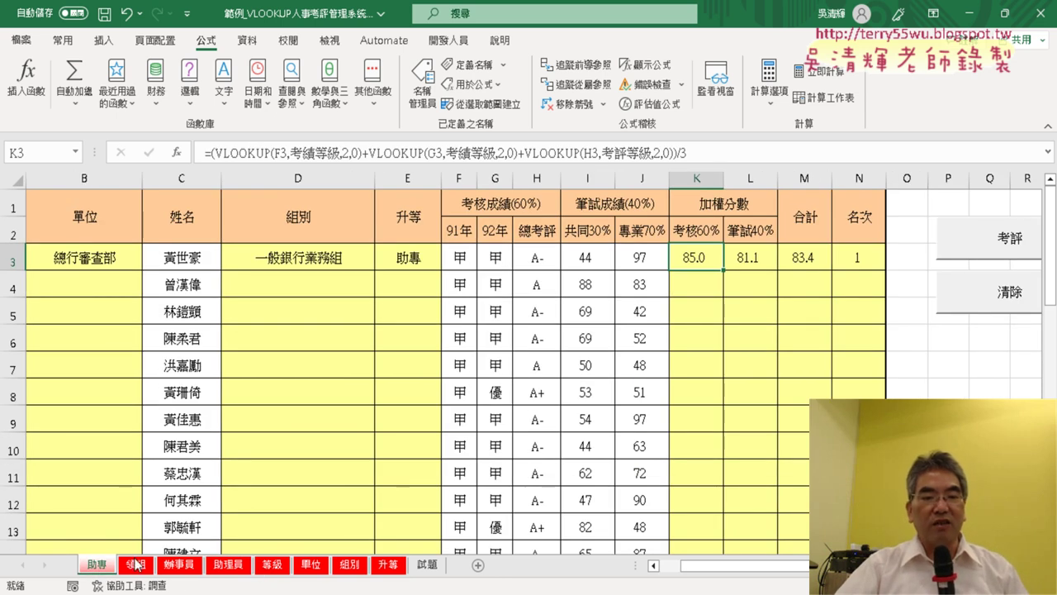
shift+click(231, 569)
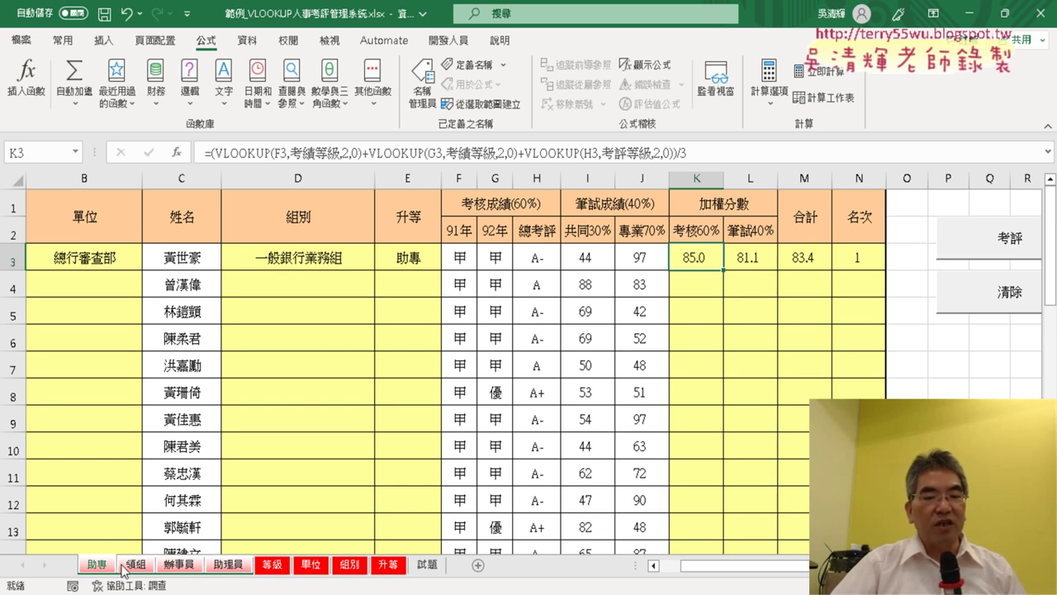
click(274, 567)
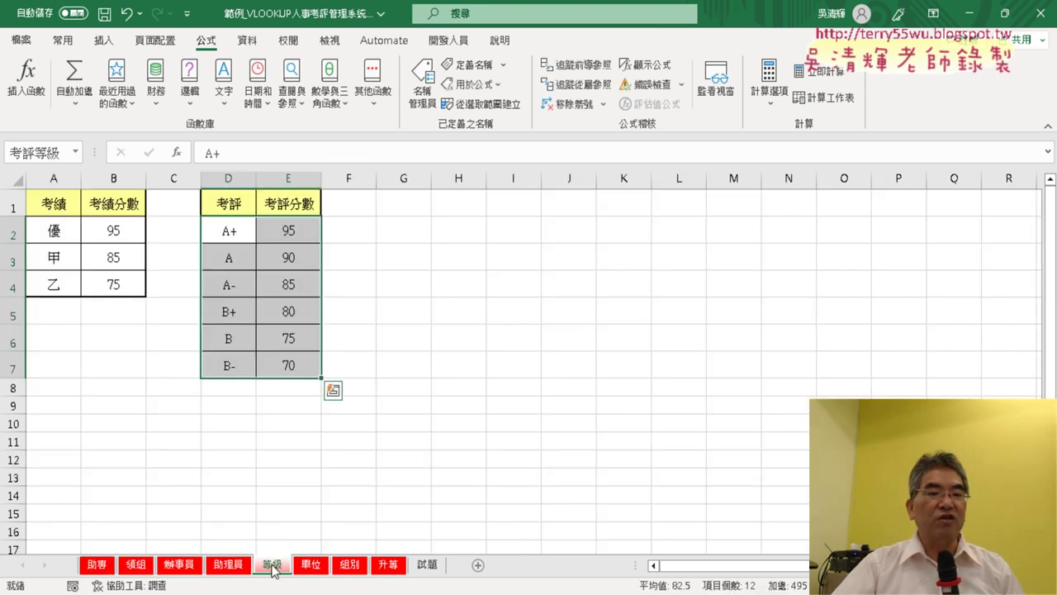
click(96, 564)
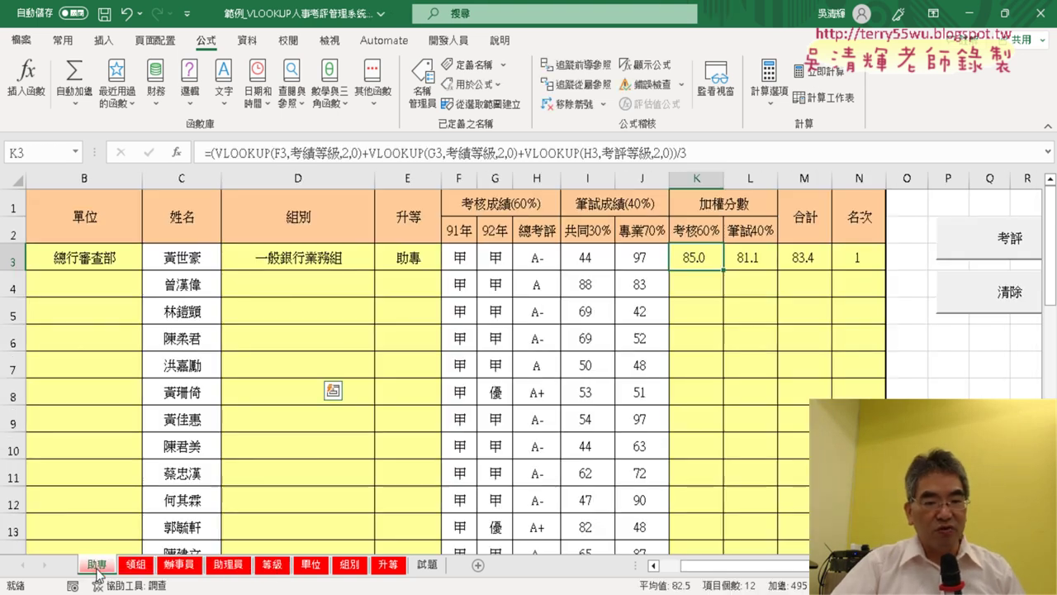
shift+click(237, 569)
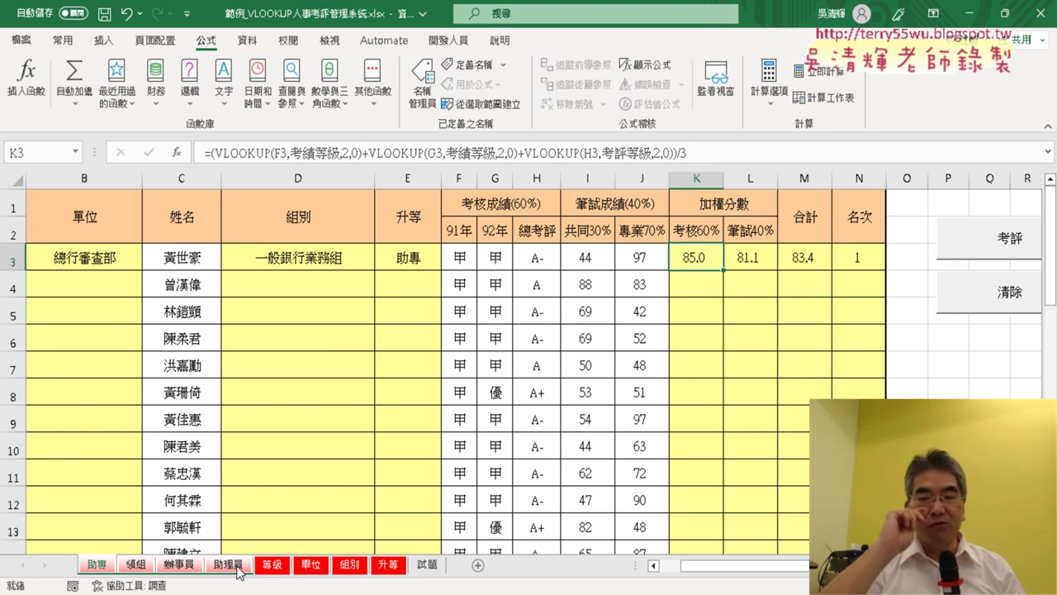
click(95, 261)
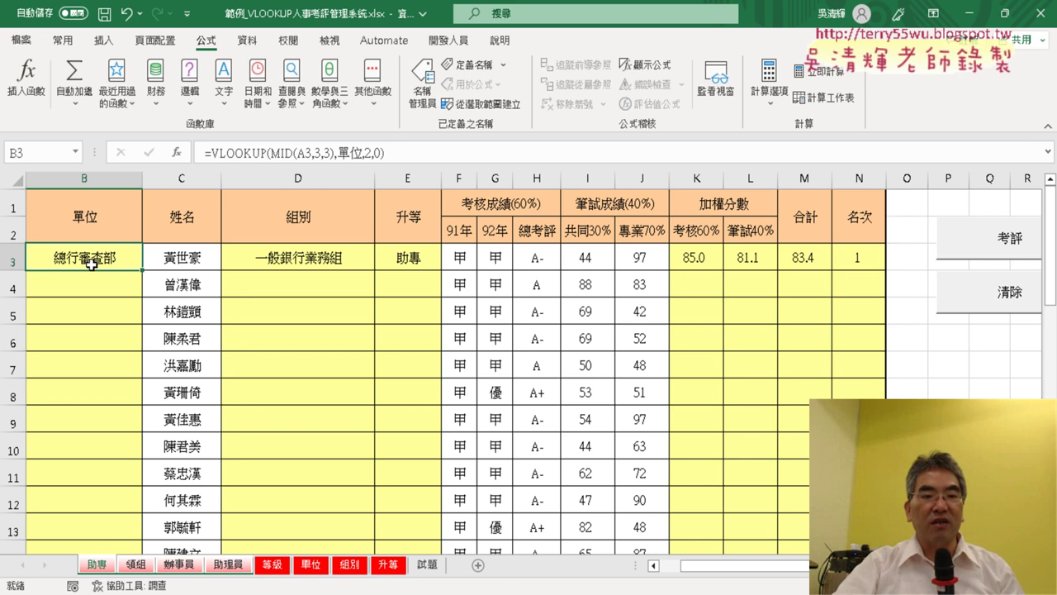
scroll(187, 324, left, 1)
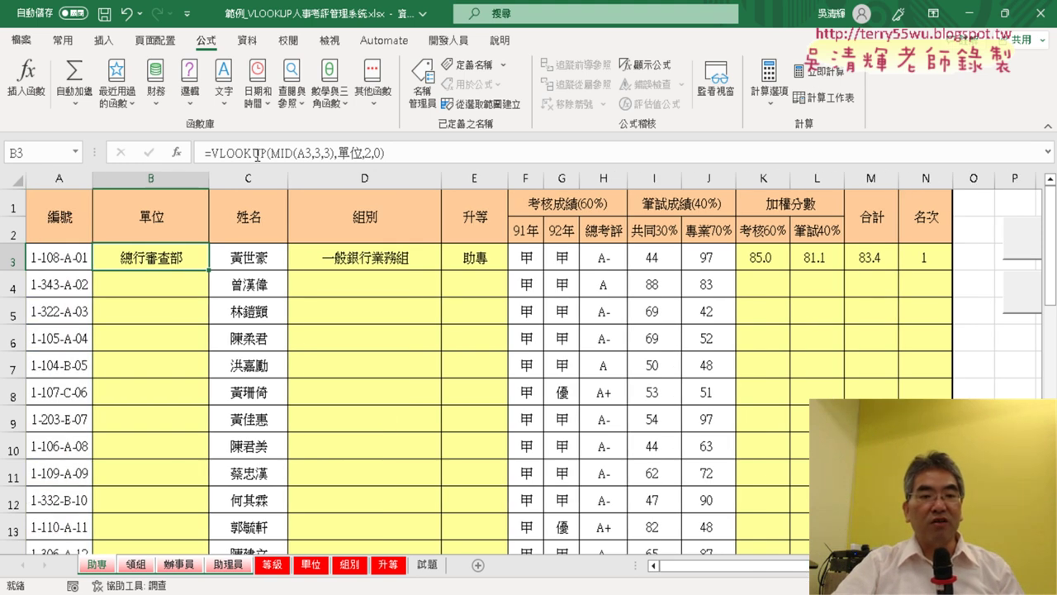
click(255, 152)
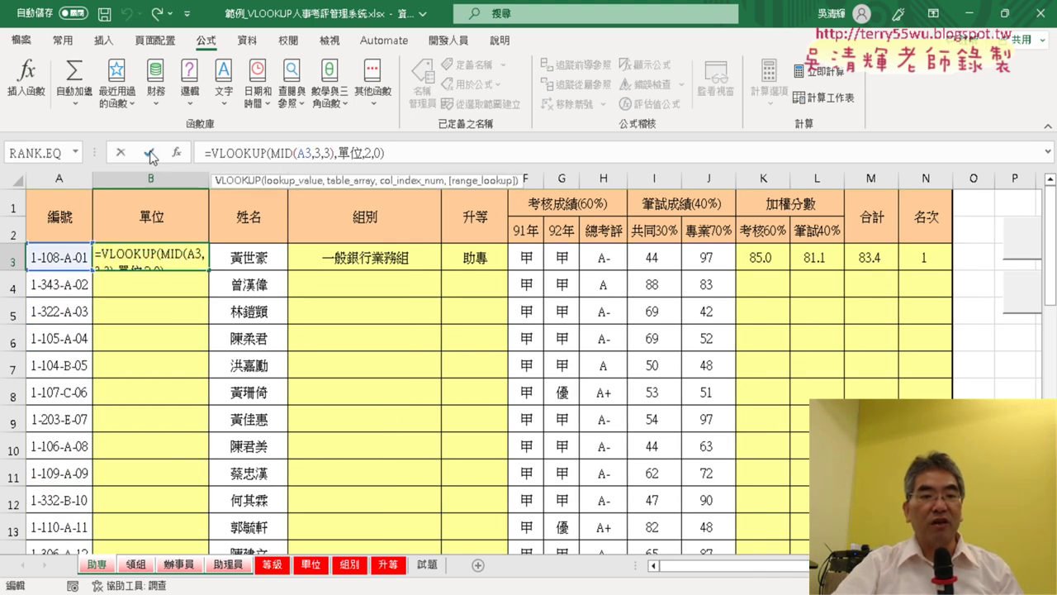
click(151, 155)
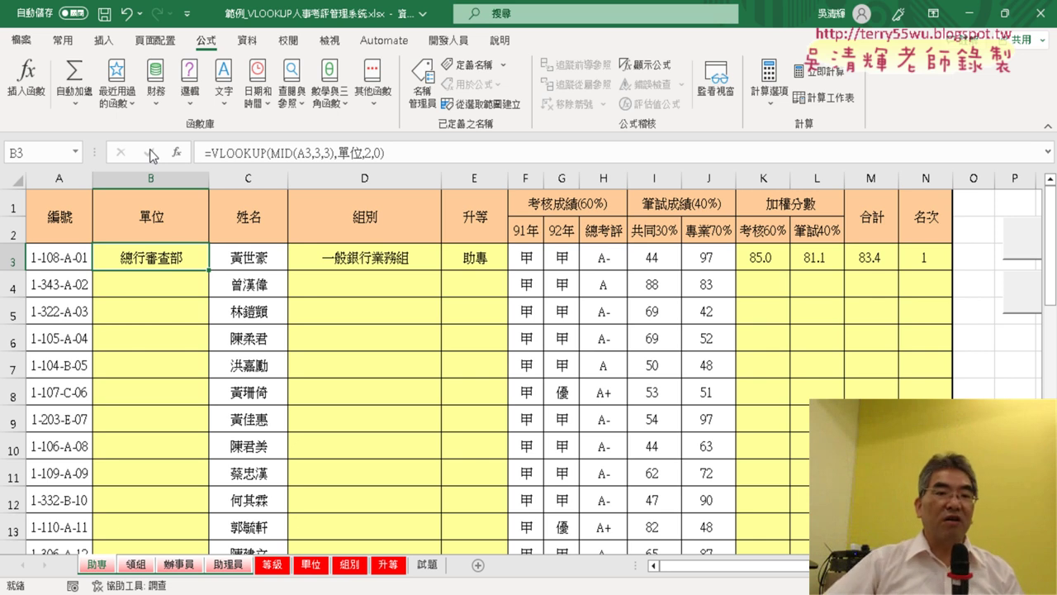
click(362, 251)
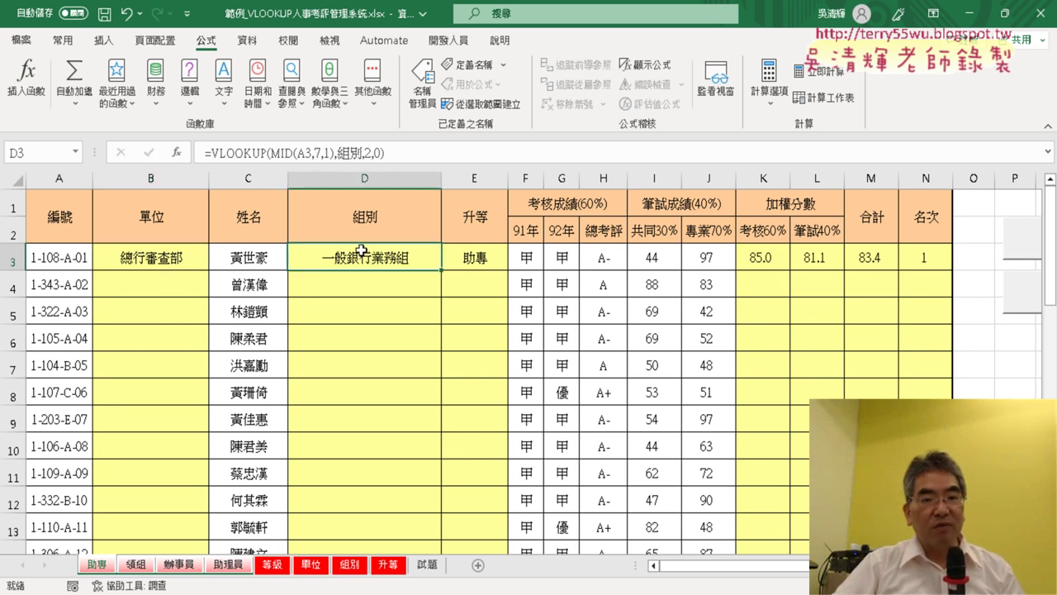
click(286, 152)
click(150, 152)
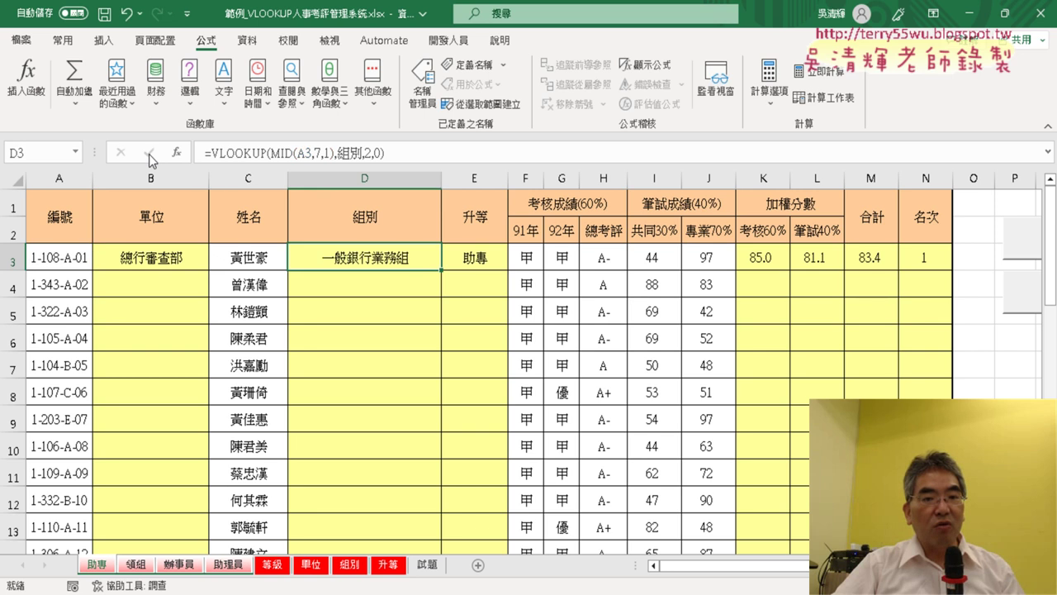
click(489, 263)
click(281, 154)
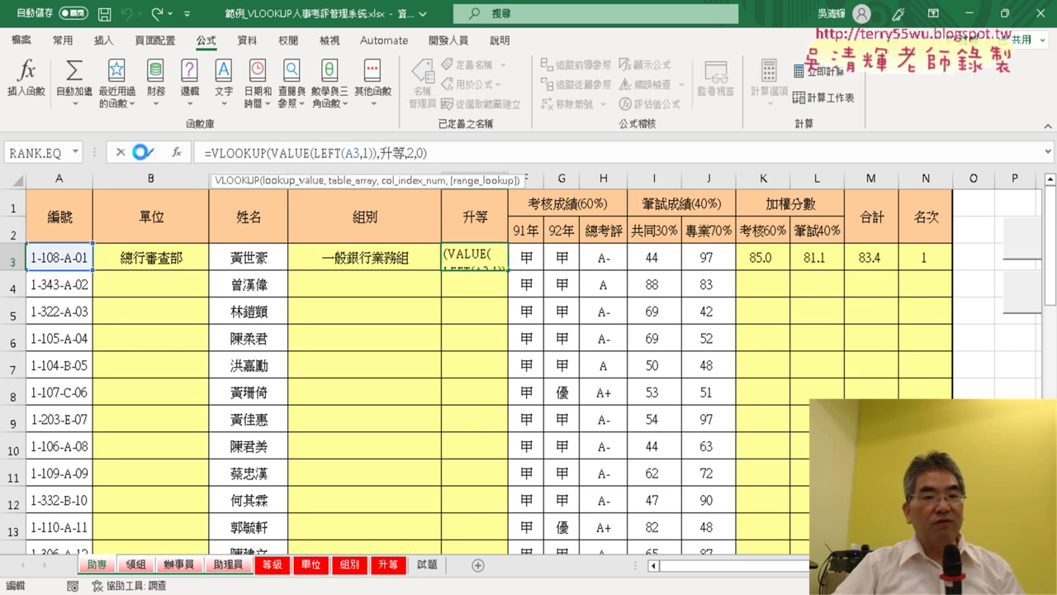
click(150, 152)
click(763, 259)
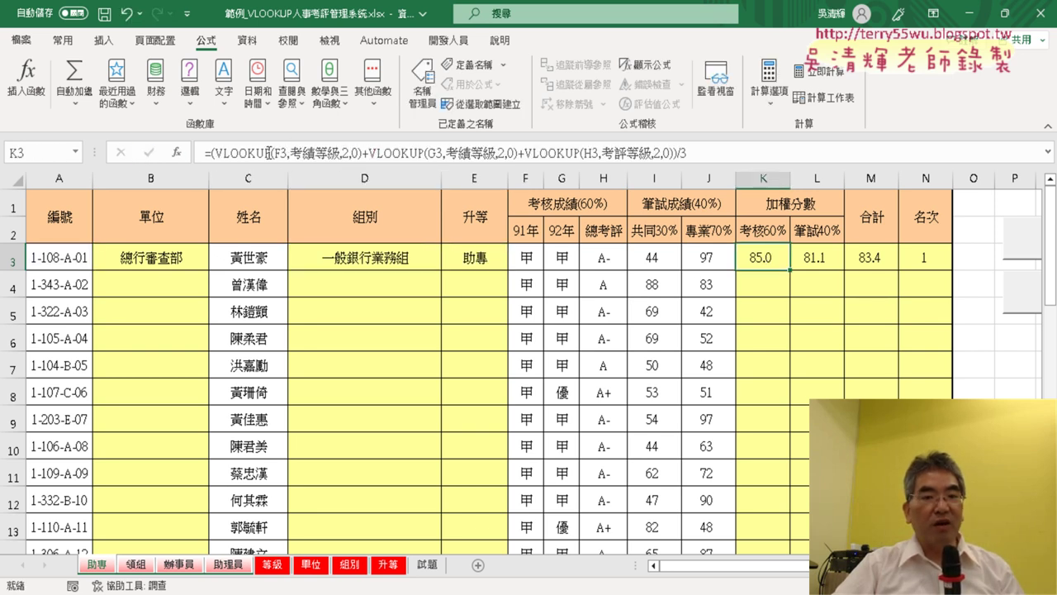
click(268, 153)
click(151, 152)
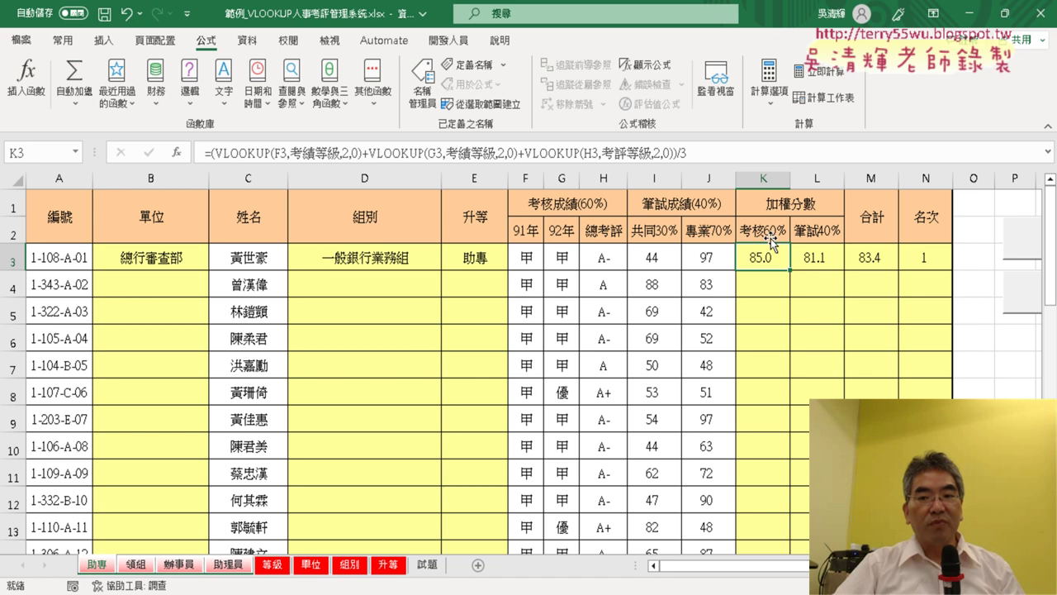
click(823, 258)
click(304, 154)
click(149, 152)
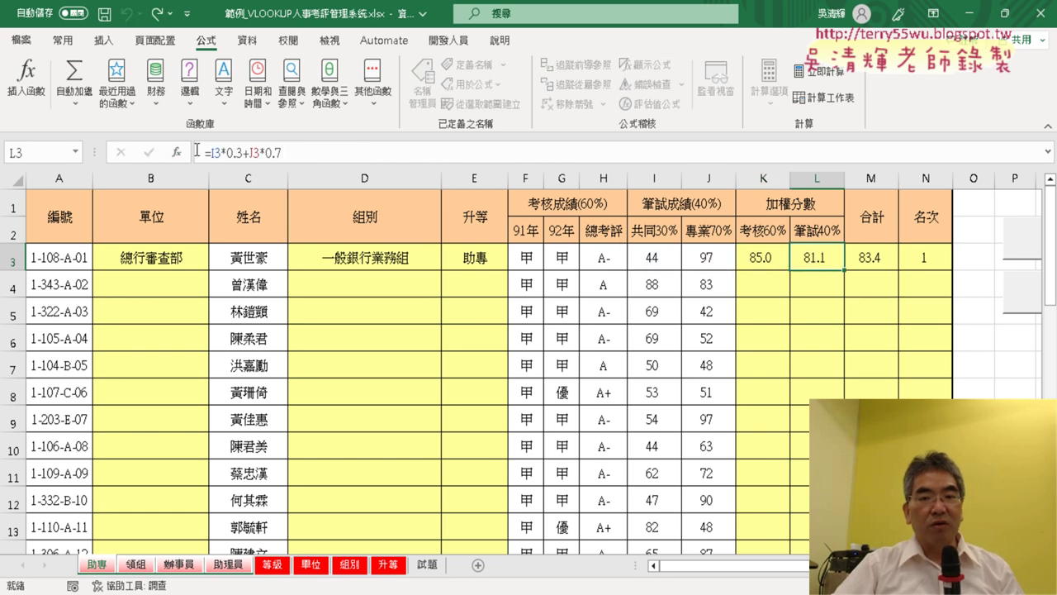
click(896, 258)
click(263, 153)
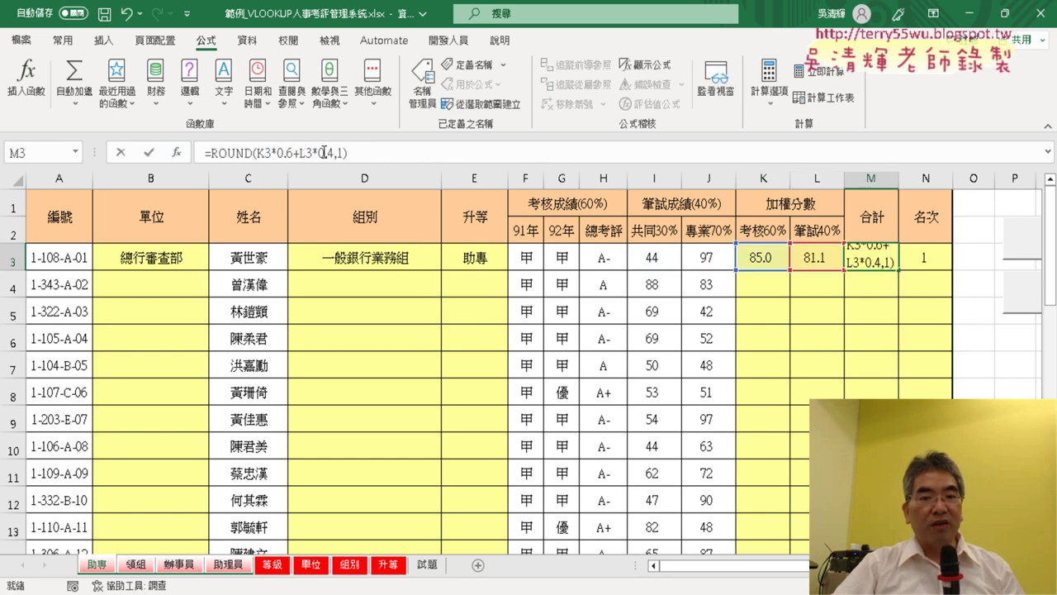
click(150, 152)
click(923, 265)
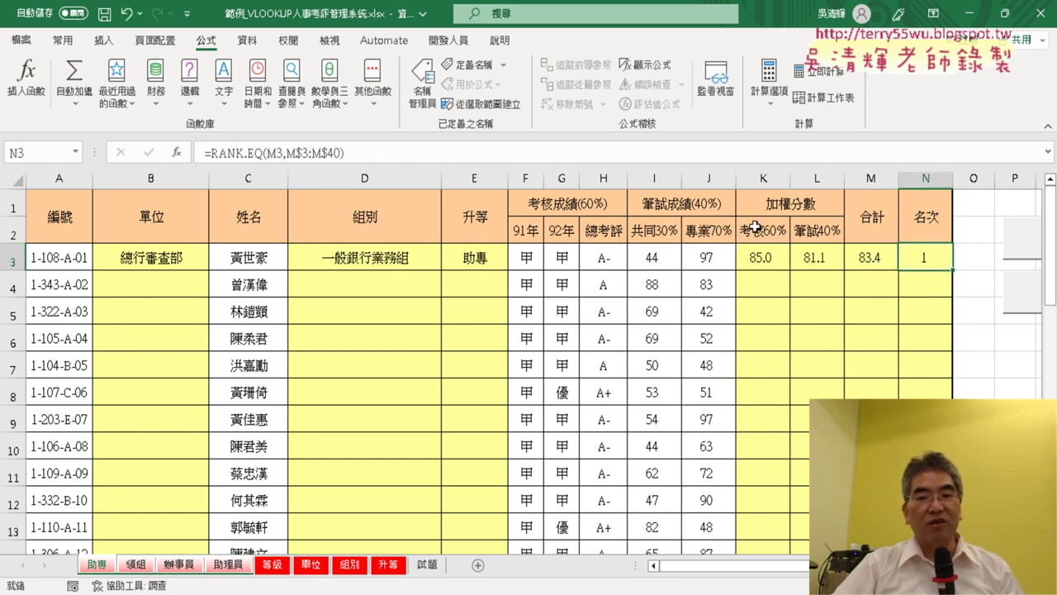
click(290, 152)
click(149, 152)
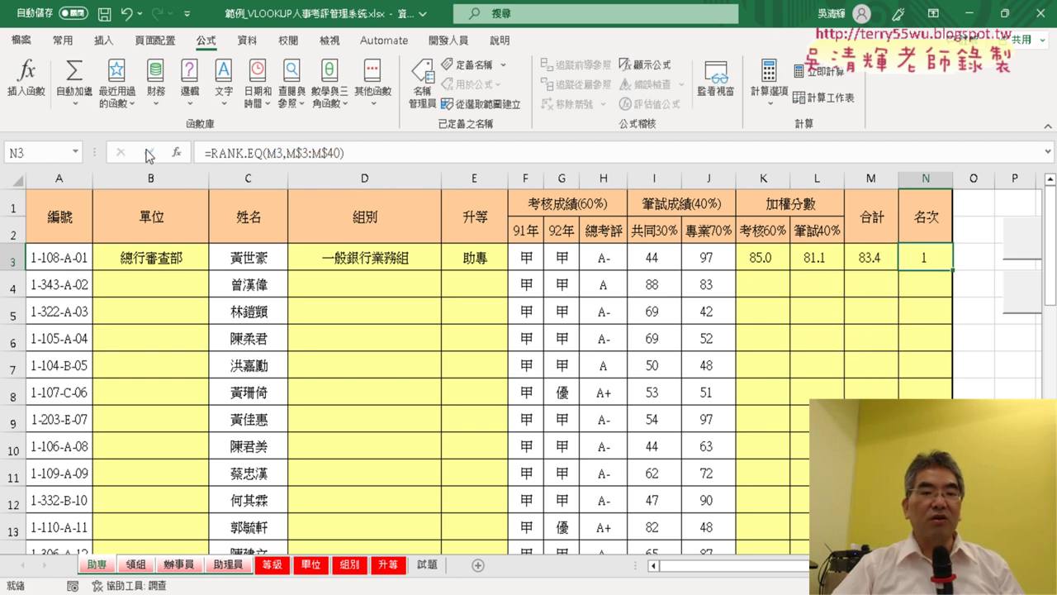
click(162, 259)
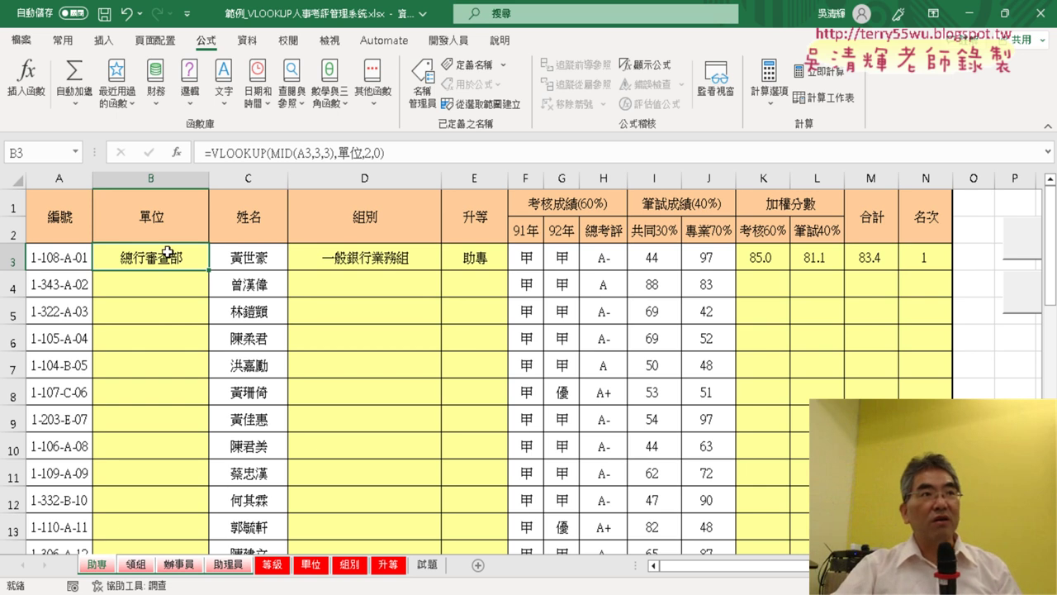
click(921, 262)
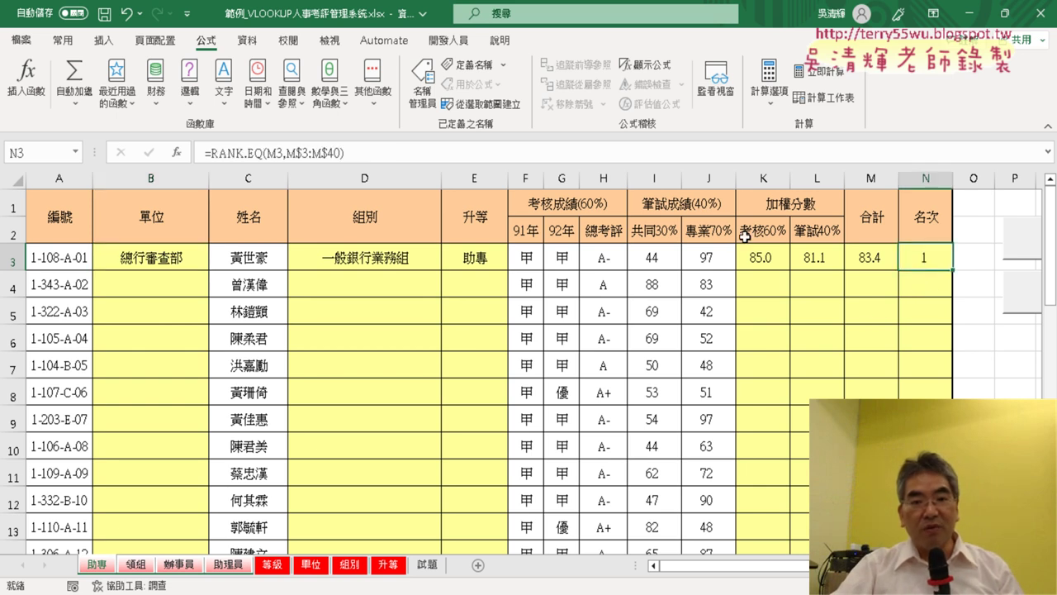
Step: Open the N3 ranking formula and mark the four rank sheet tabs in red, then clear it
click(325, 155)
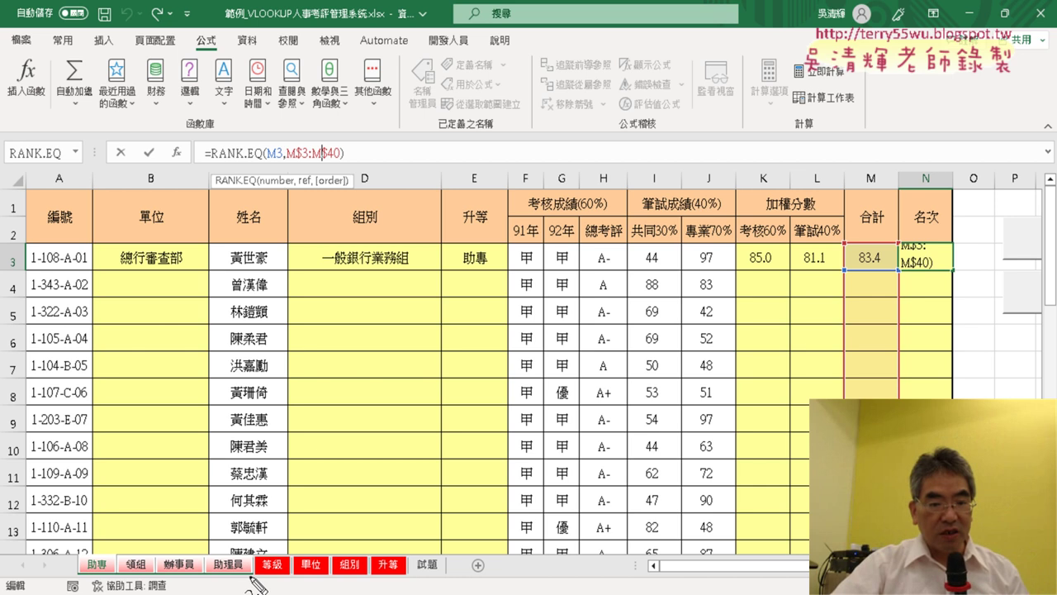
drag(256, 585, 244, 585)
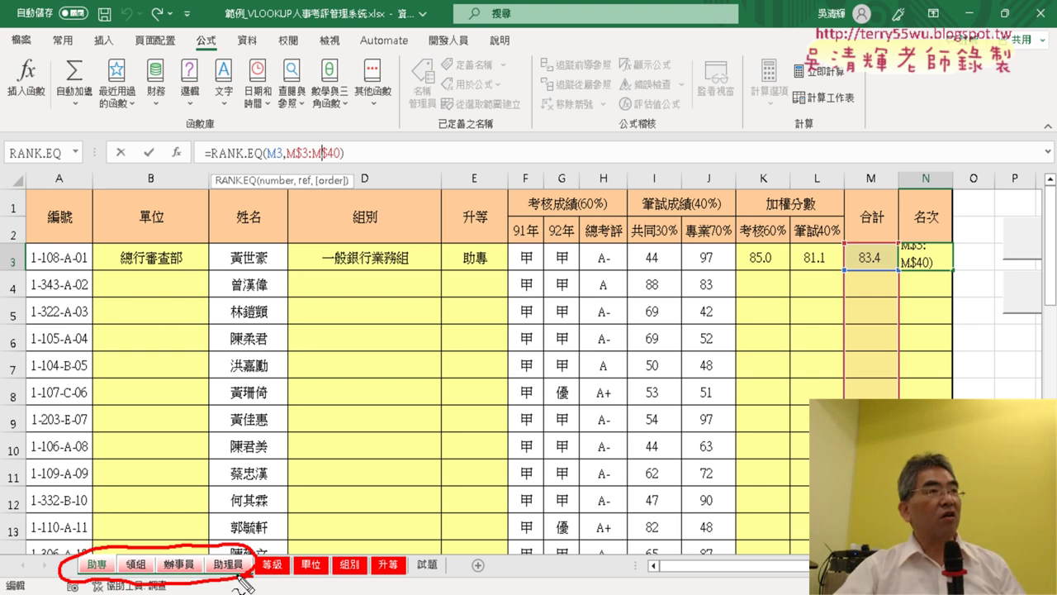
mouse_move(137, 431)
mouse_down()
mouse_move(187, 550)
mouse_move(211, 519)
mouse_up()
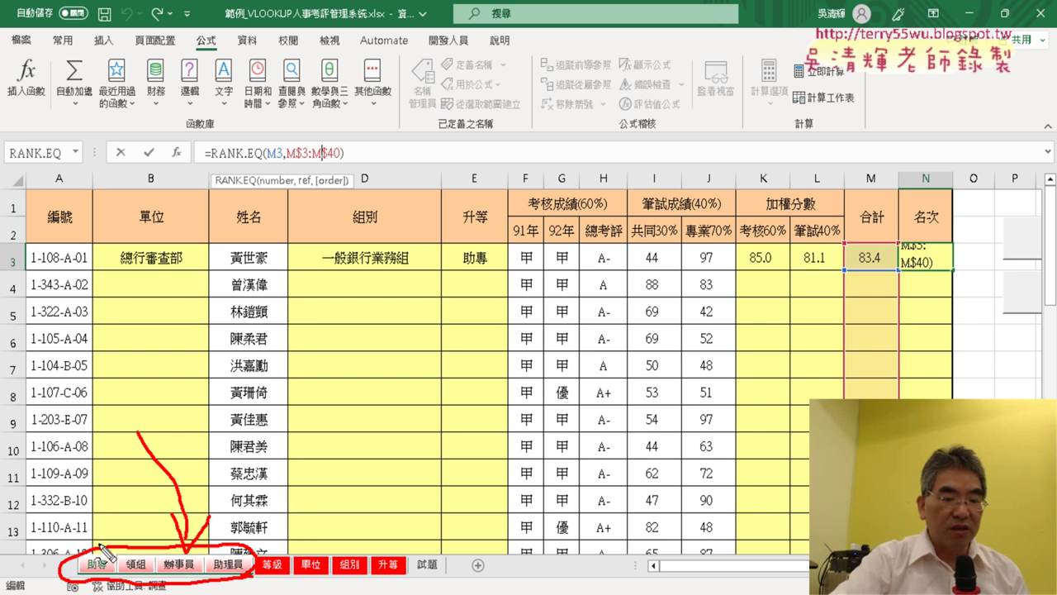
key(Escape)
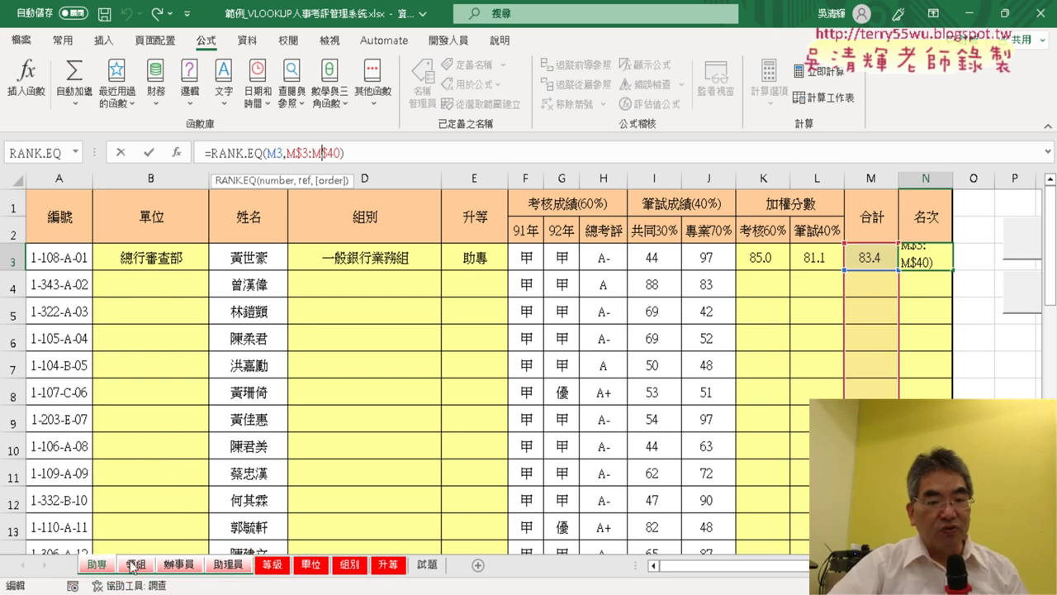
key(ctrl+Return)
Step: Group the 助專 through 助理員 sheets together again
click(264, 570)
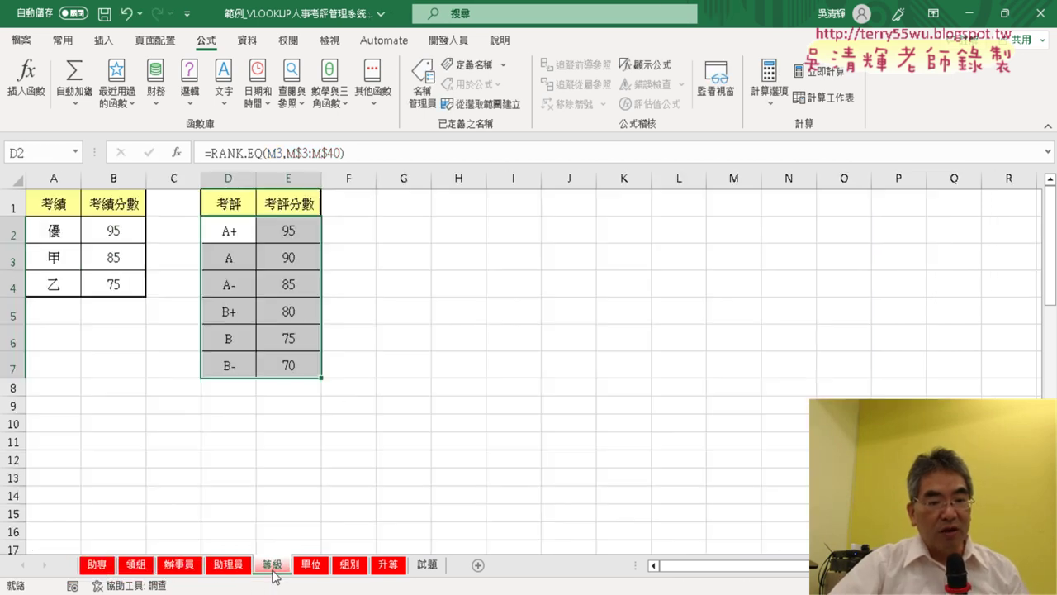
click(93, 568)
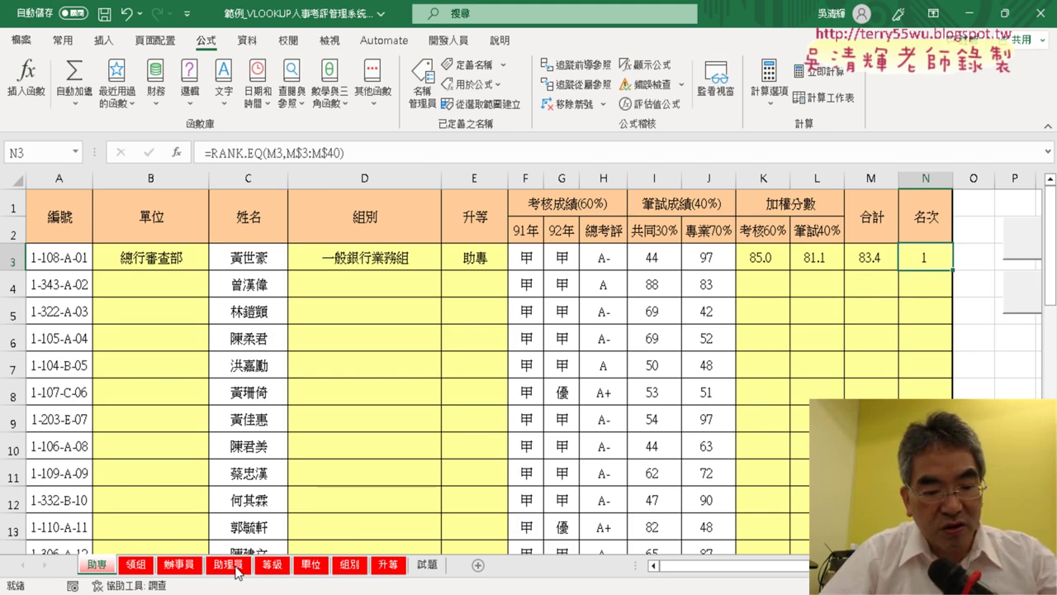
shift+click(237, 568)
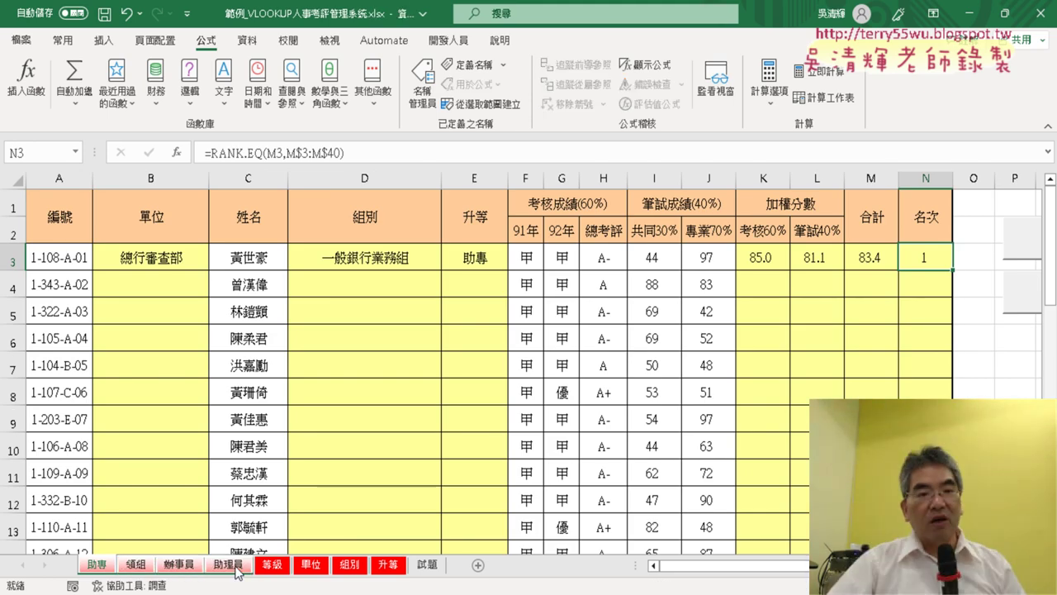
Step: Fill the B3 unit VLOOKUP down column B to row 40 and check the last row
click(153, 260)
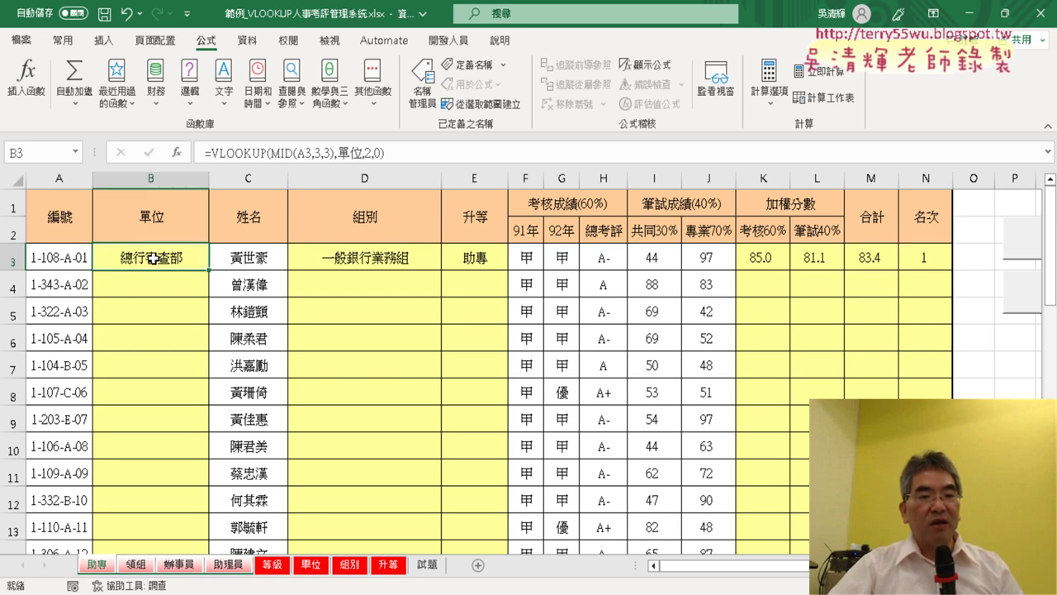
click(246, 156)
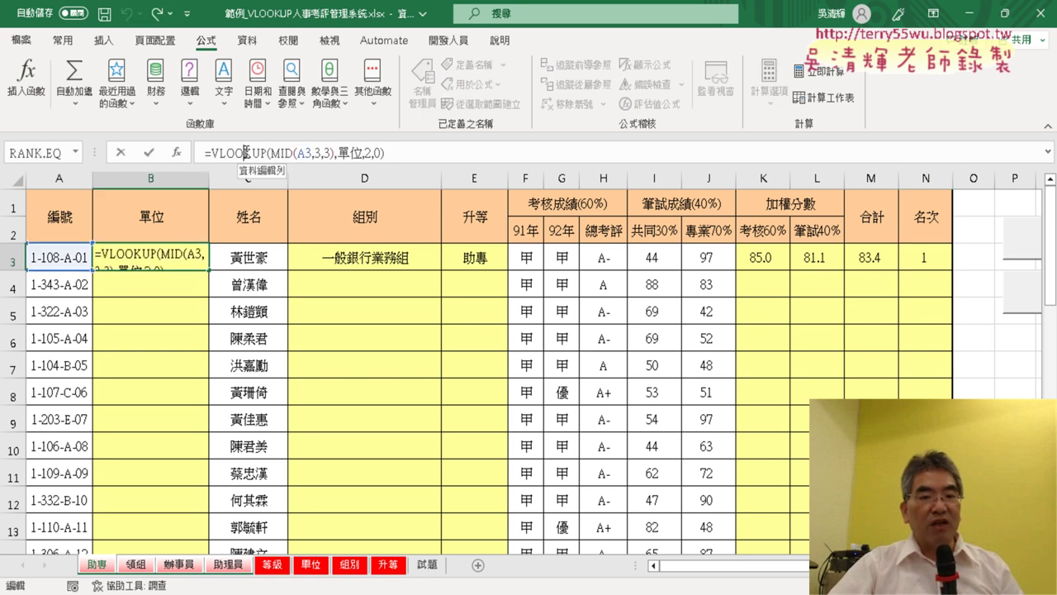
click(148, 152)
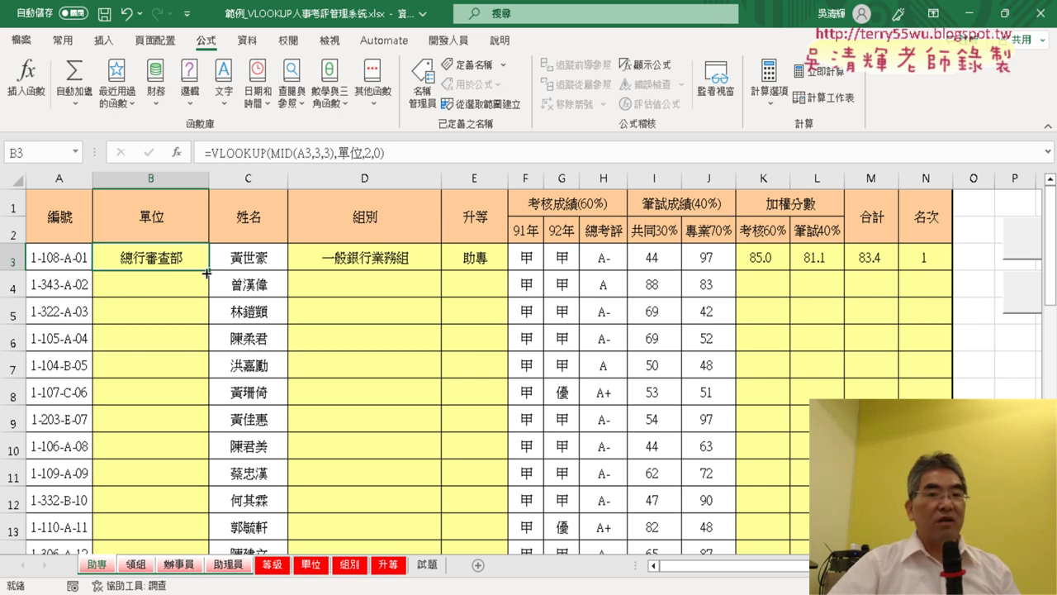
double_click(207, 270)
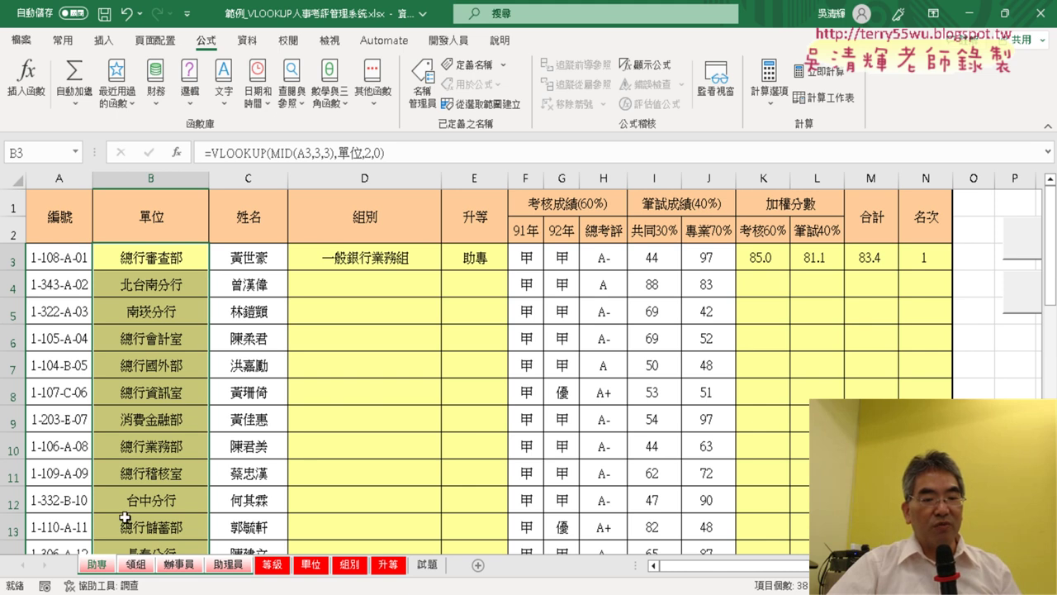
click(273, 567)
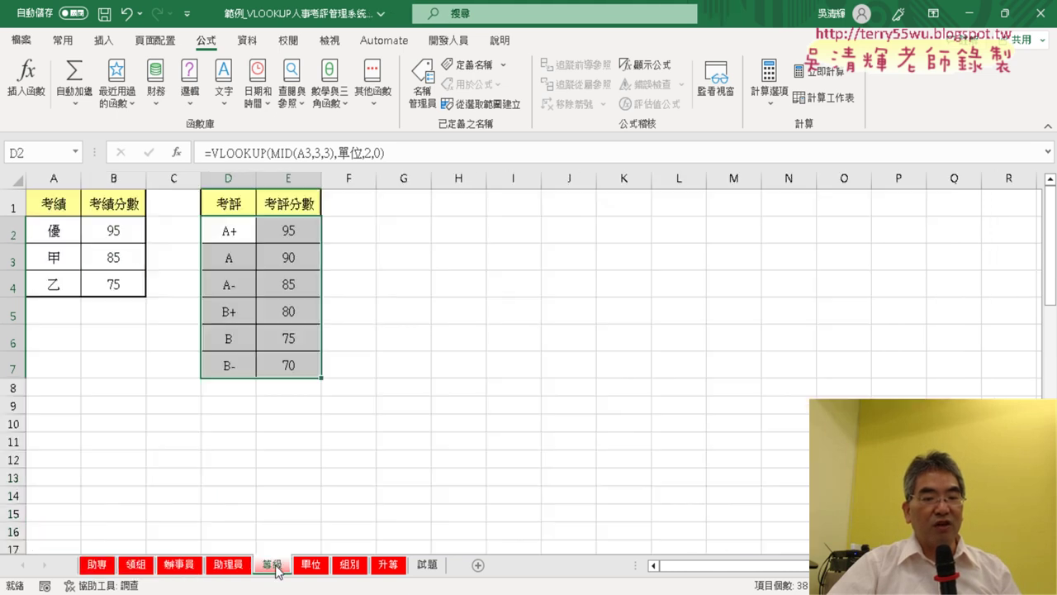
click(104, 565)
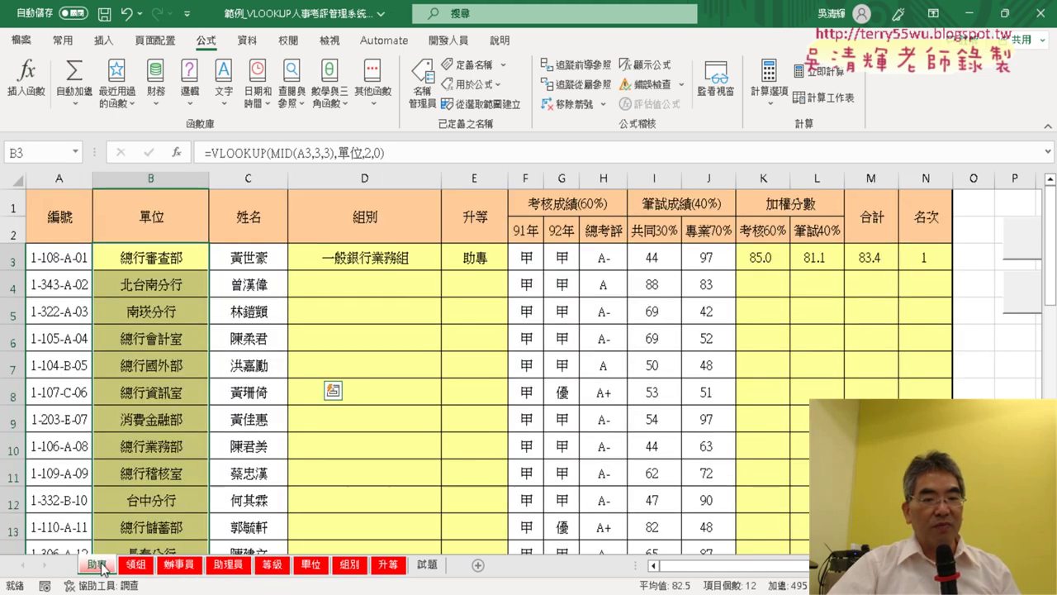
click(155, 252)
key(ctrl+Down)
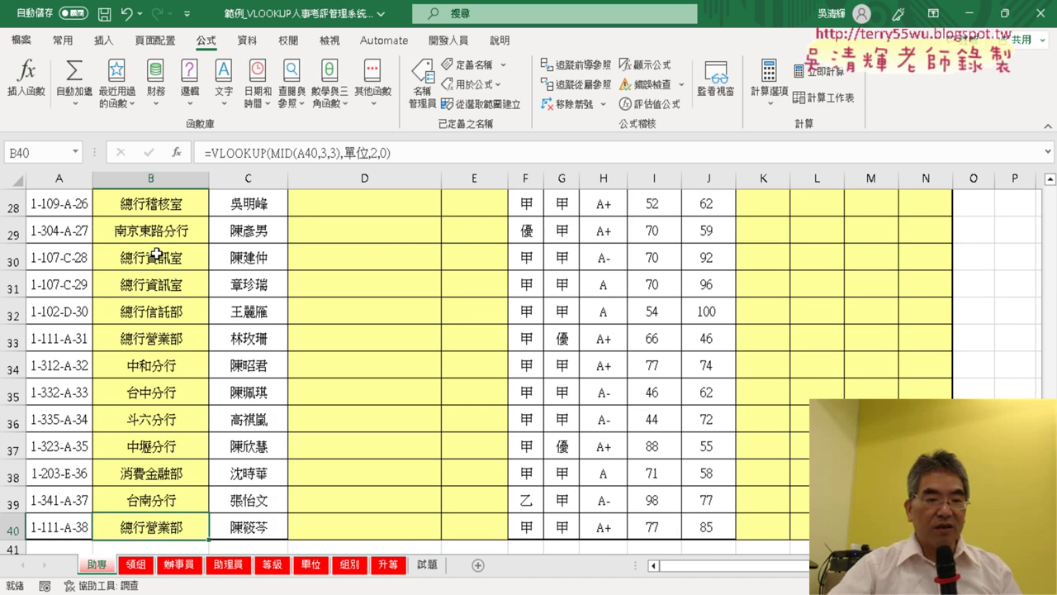
Step: Check on 領組 where column B's unit lookups end
click(138, 565)
click(114, 246)
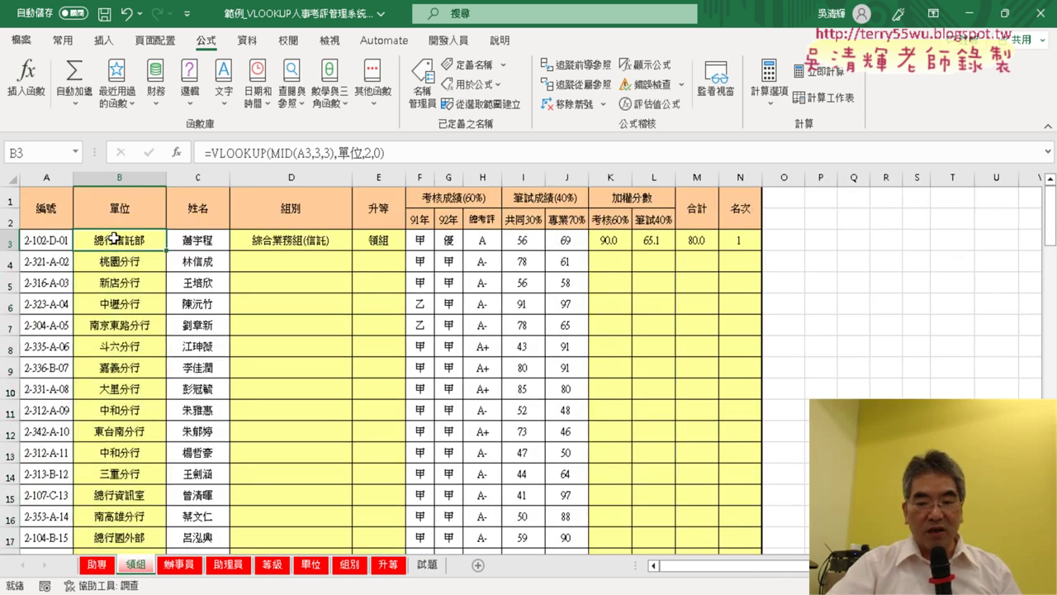
key(ctrl+Down)
key(Down)
key(Down)
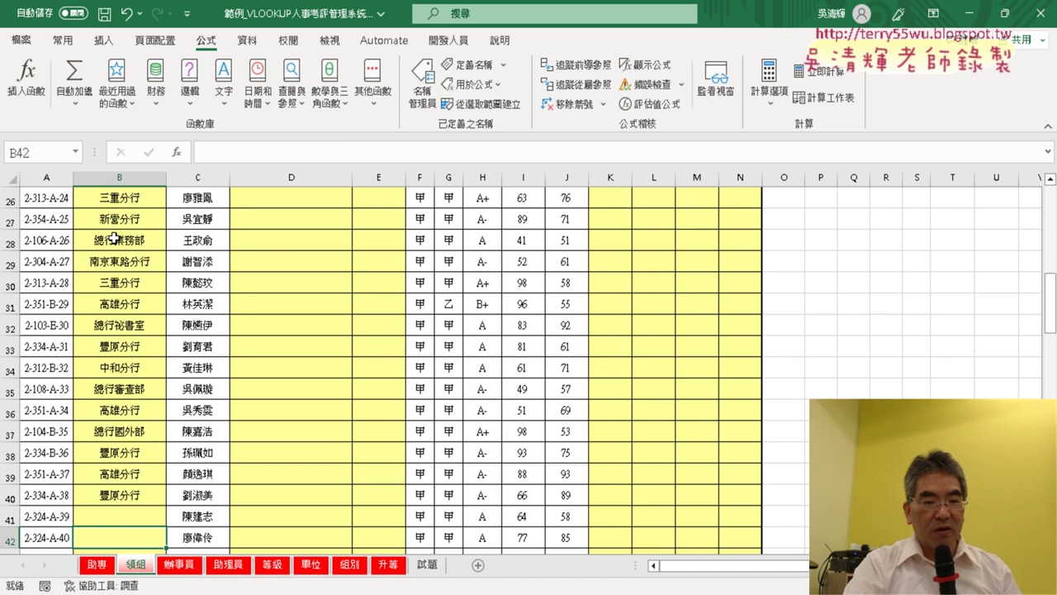
key(Down)
key(Down)
key(Down)
key(Down)
key(Down)
key(Down)
key(Down)
key(Down)
key(Up)
key(Up)
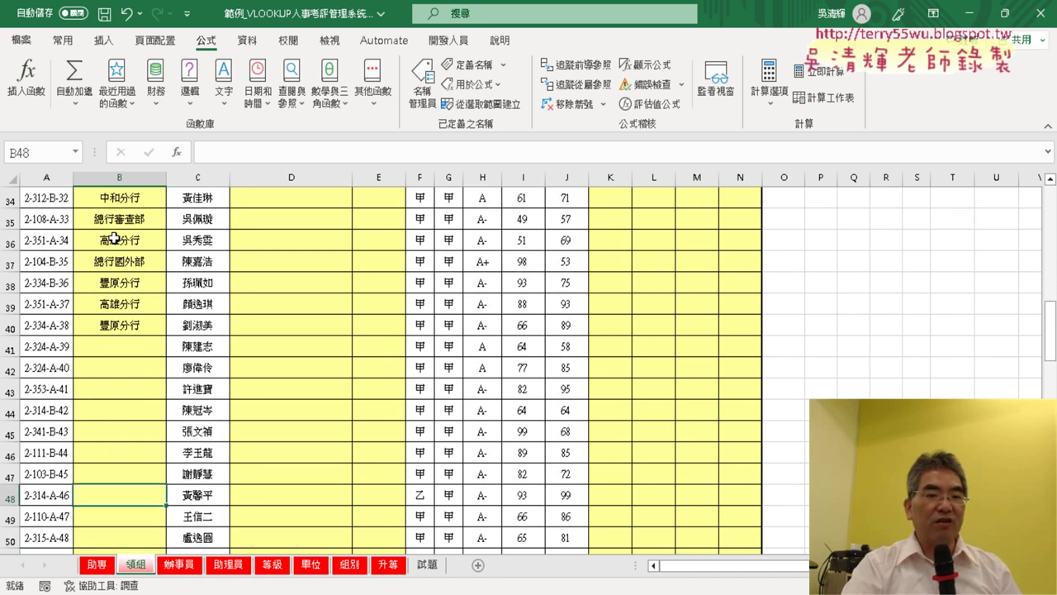
key(Up)
key(Up)
key(Up)
key(Up)
key(Up)
key(Up)
key(Up)
key(Up)
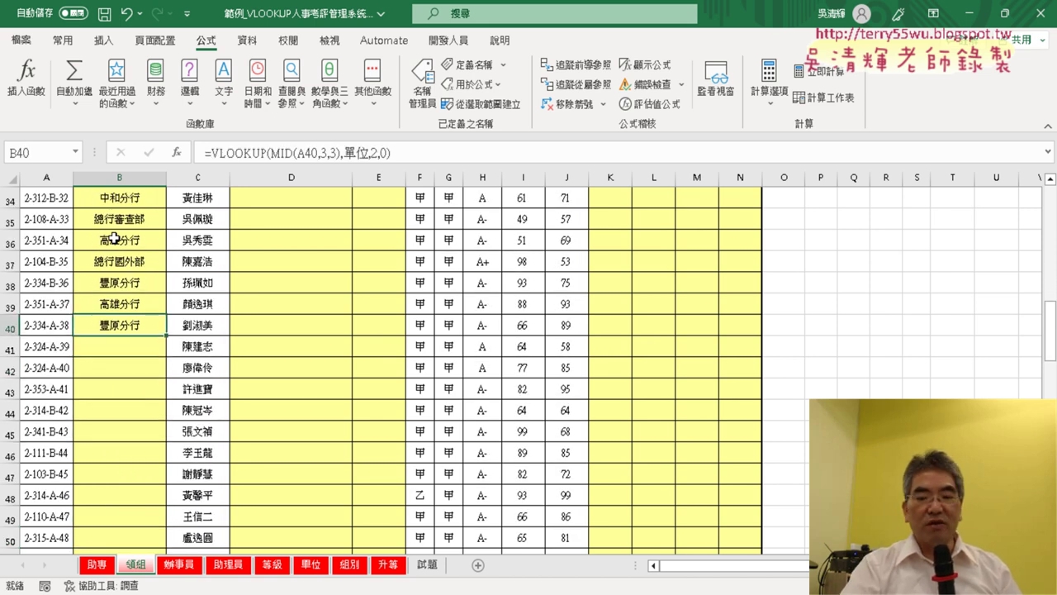
key(Down)
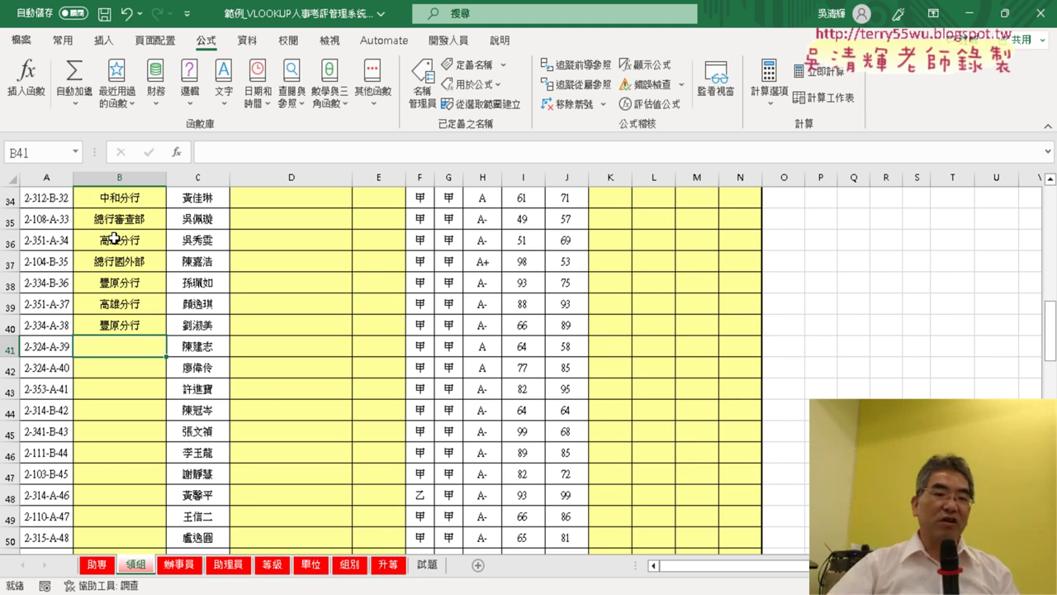
Step: Return to the top of the 助專 sheet and inspect the B3 unit lookup formula
click(100, 568)
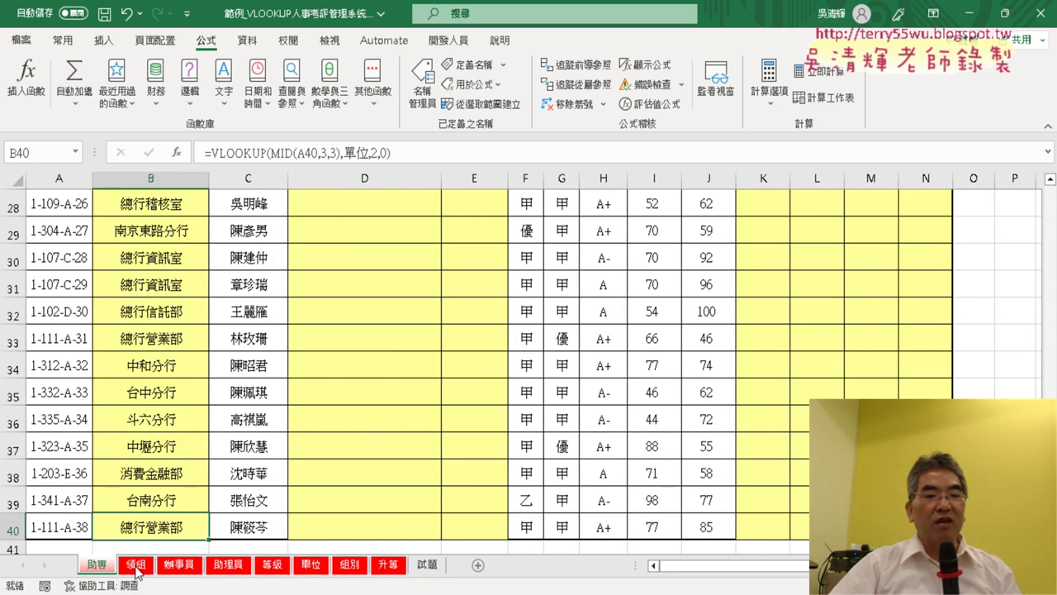
scroll(266, 383, up, 3)
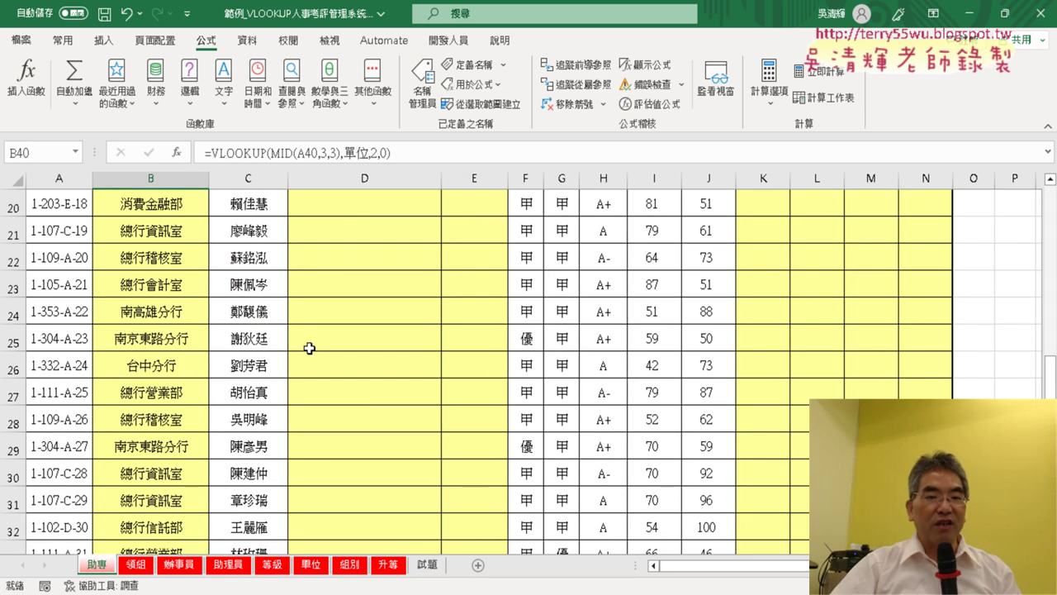
scroll(281, 364, up, 4)
scroll(309, 336, up, 2)
click(169, 262)
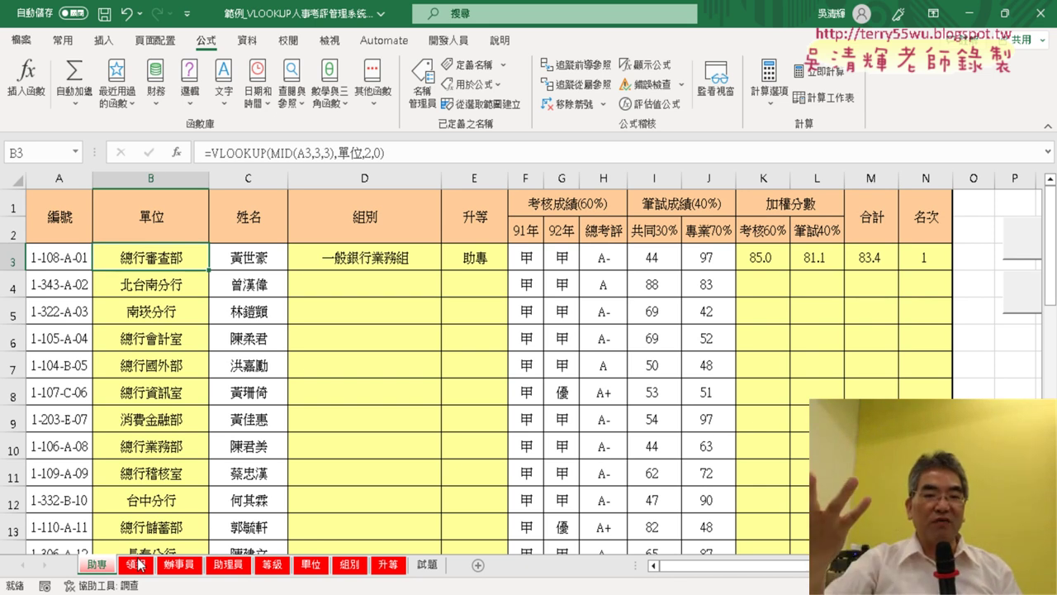
Step: Fill the 組別 and 升等 formulas in D3 and E3 down every 助專 row
click(400, 265)
double_click(446, 265)
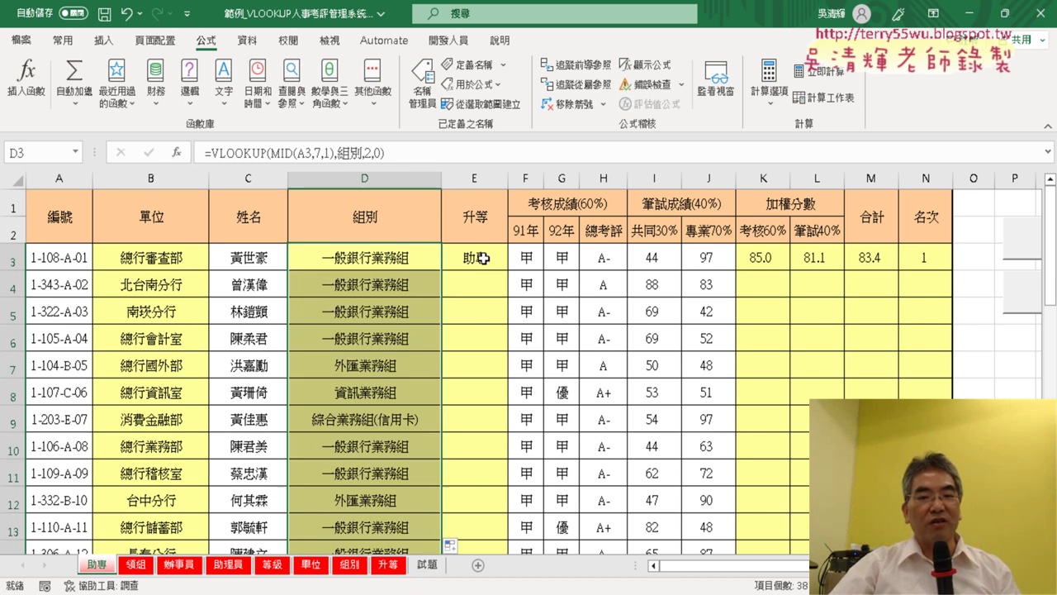
click(493, 260)
double_click(508, 270)
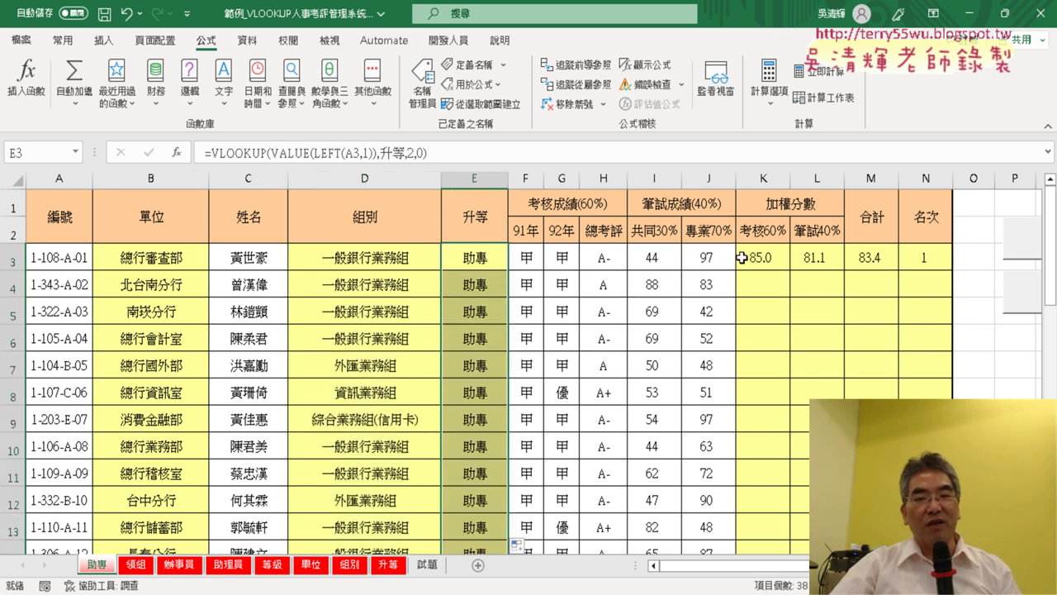
Step: Fill the 考核60%, 筆試40%, 合計 and 名次 formulas in K3:N3 down, then open 領組
click(774, 264)
double_click(789, 269)
click(827, 261)
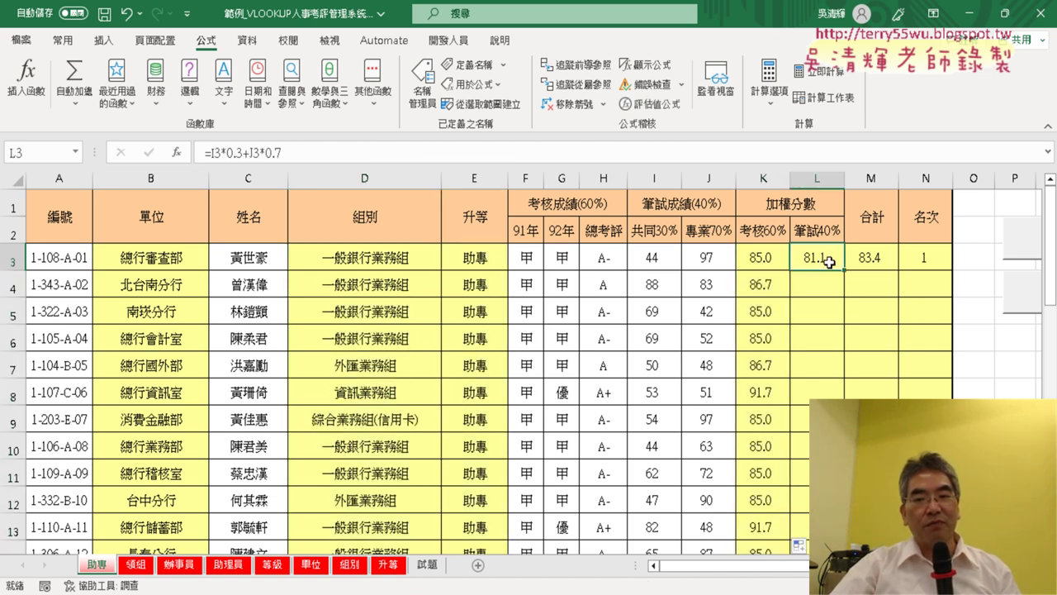
double_click(842, 271)
click(872, 258)
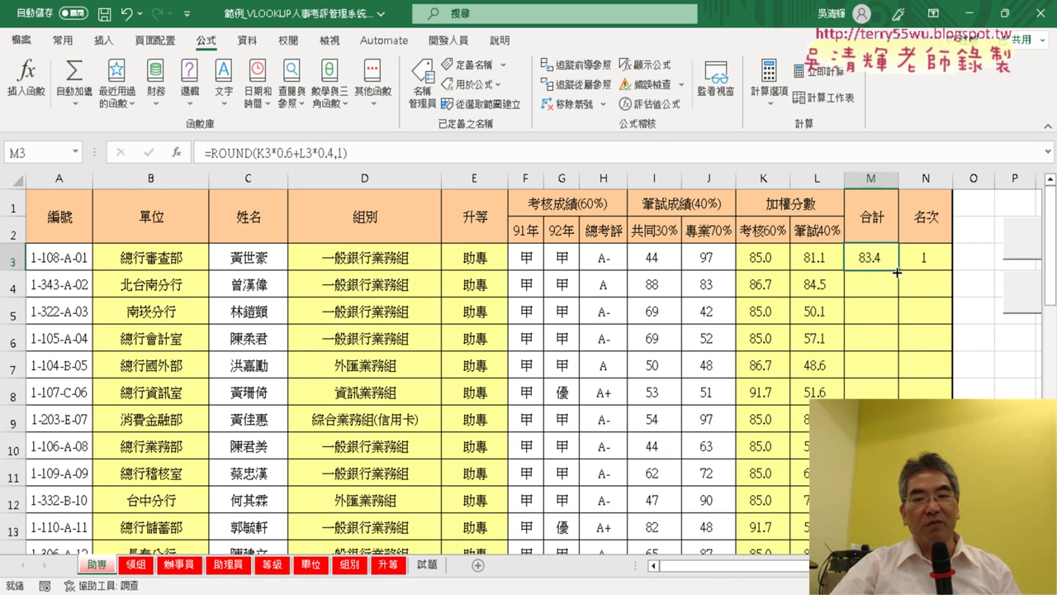
double_click(898, 272)
click(915, 259)
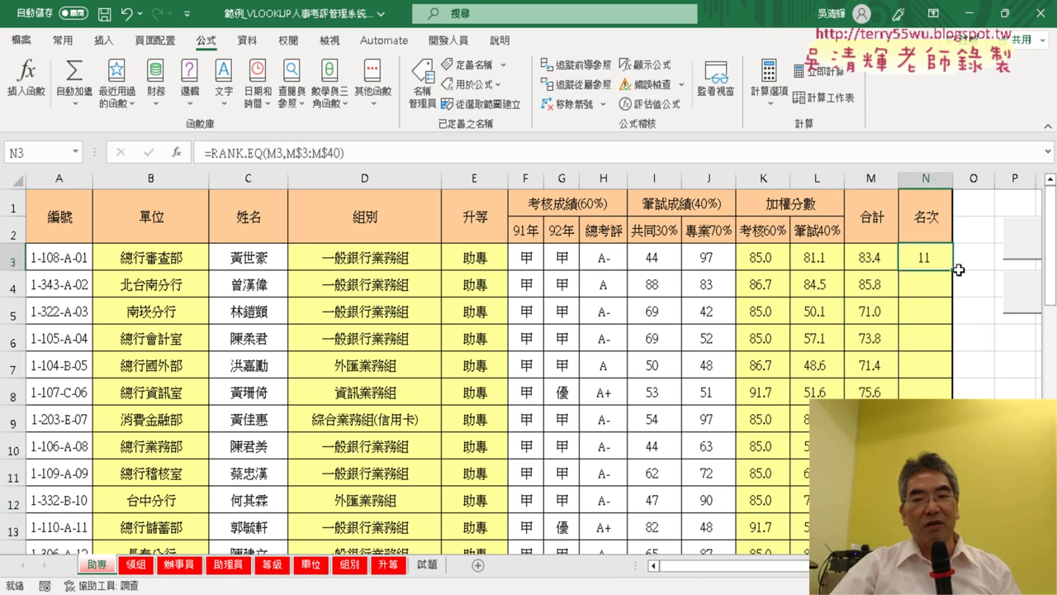
double_click(955, 269)
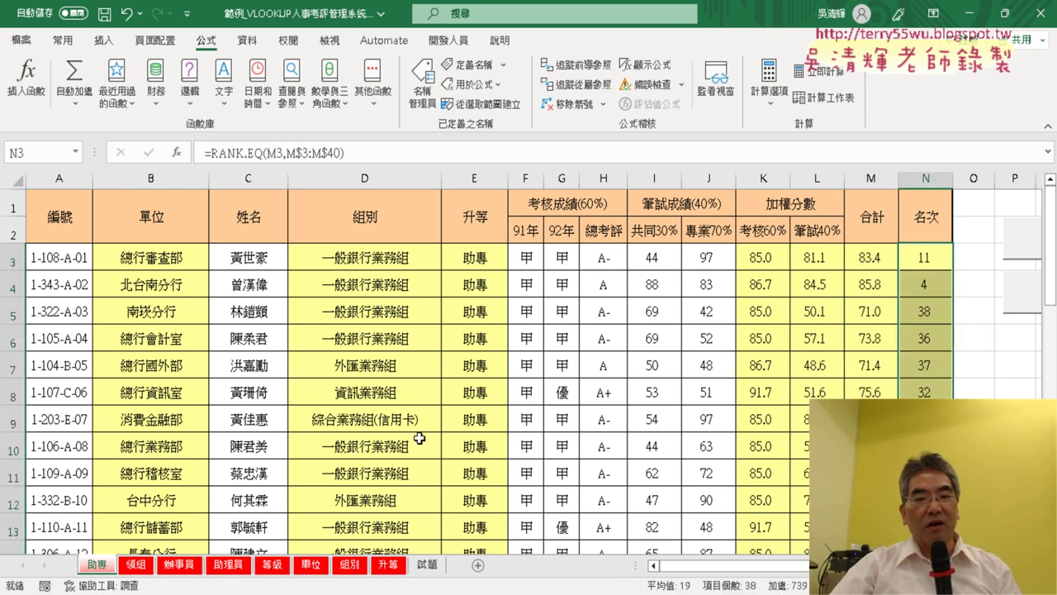
click(136, 565)
Step: Extend the 單位 lookup formula from B40 to the remaining 領組 rows
click(156, 327)
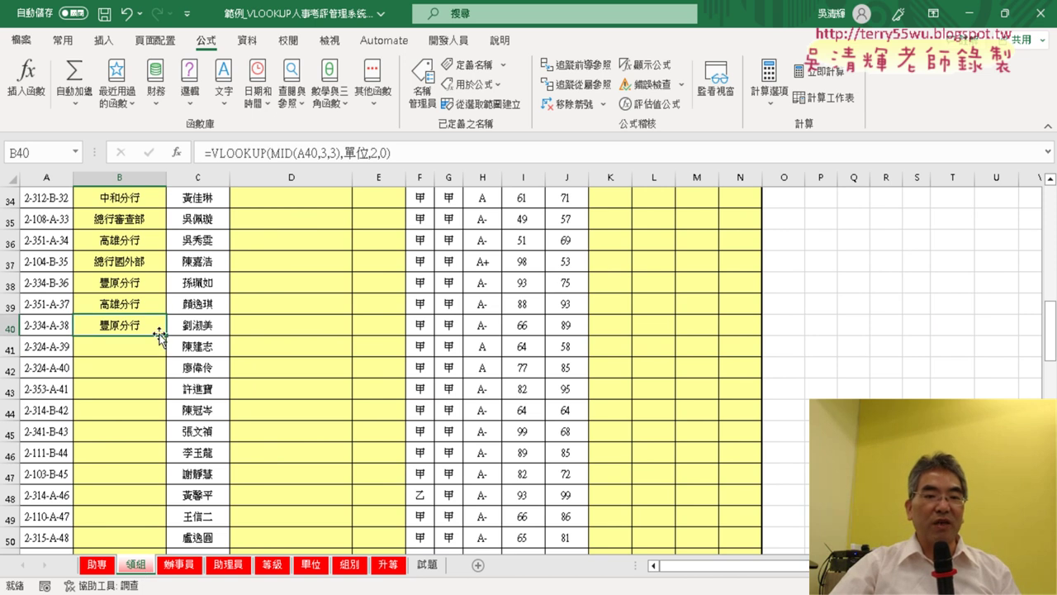
double_click(166, 337)
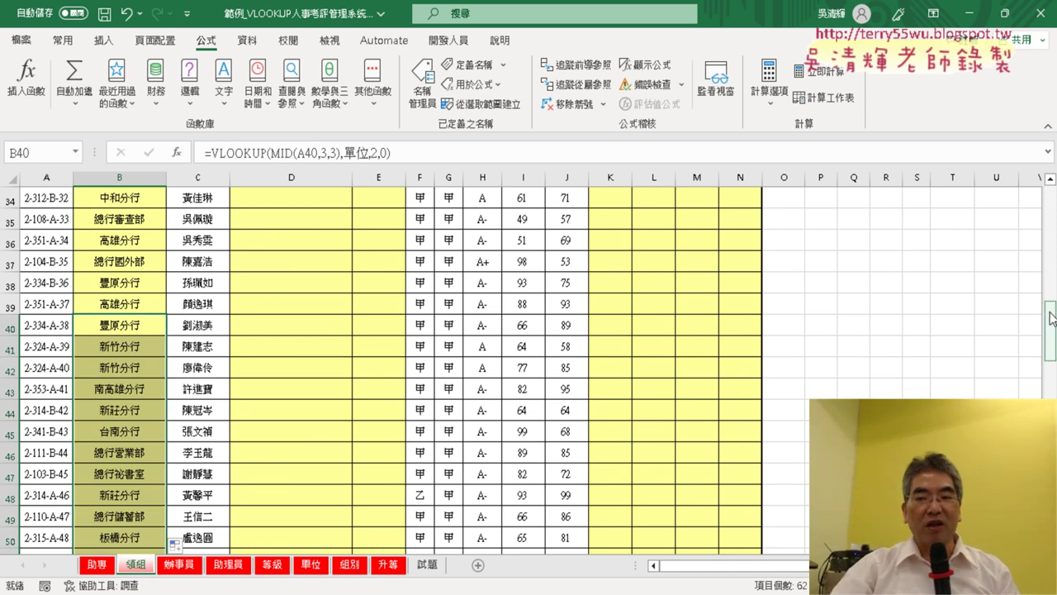
drag(1049, 330, 1048, 196)
Step: Fill the 組別 and 升等 formulas in D3 and E3 down the 領組 sheet
click(337, 250)
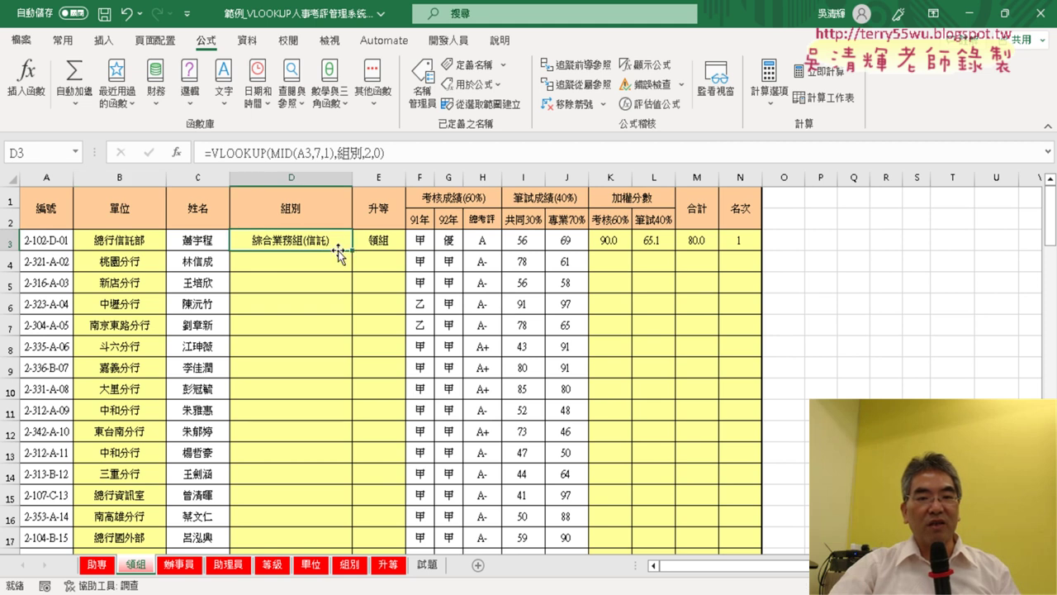
double_click(353, 253)
click(375, 240)
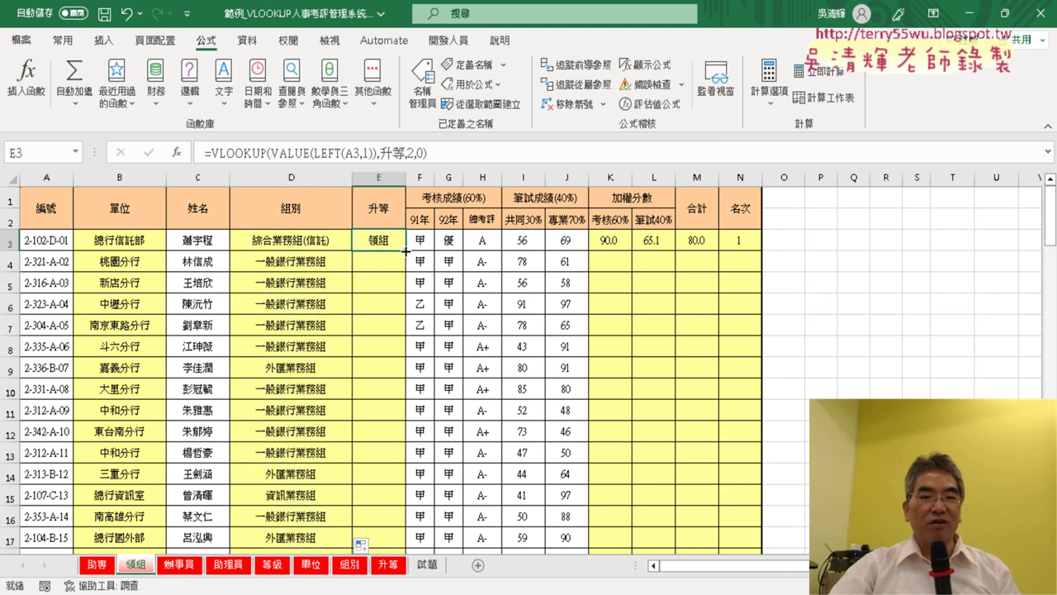
double_click(406, 251)
Step: Fill the 考核60%, 筆試40%, 合計 and 名次 formulas in K3:N3 down, then open 辦事員
click(611, 240)
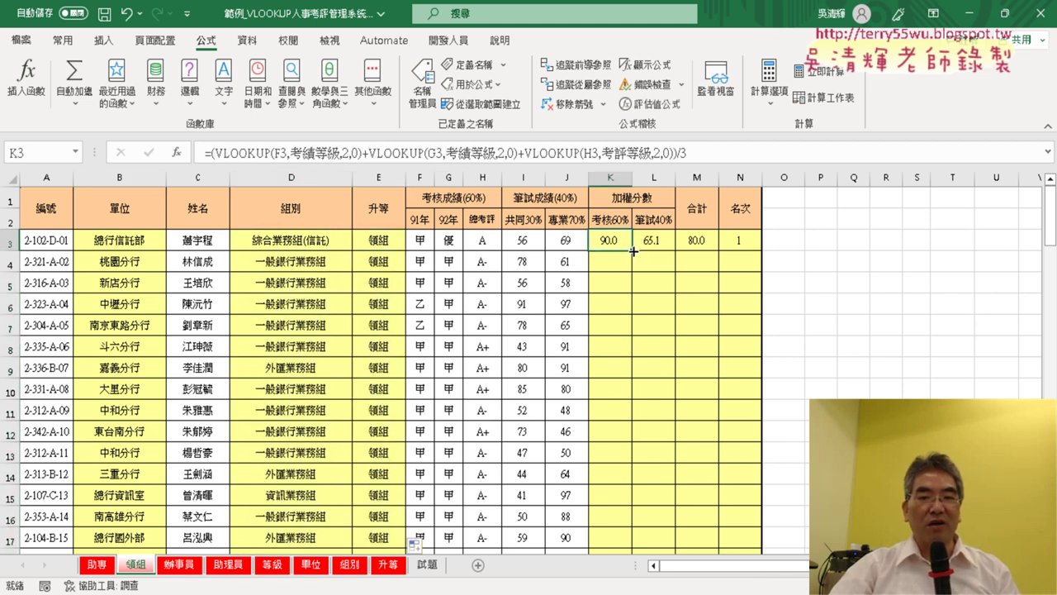
double_click(633, 251)
click(653, 240)
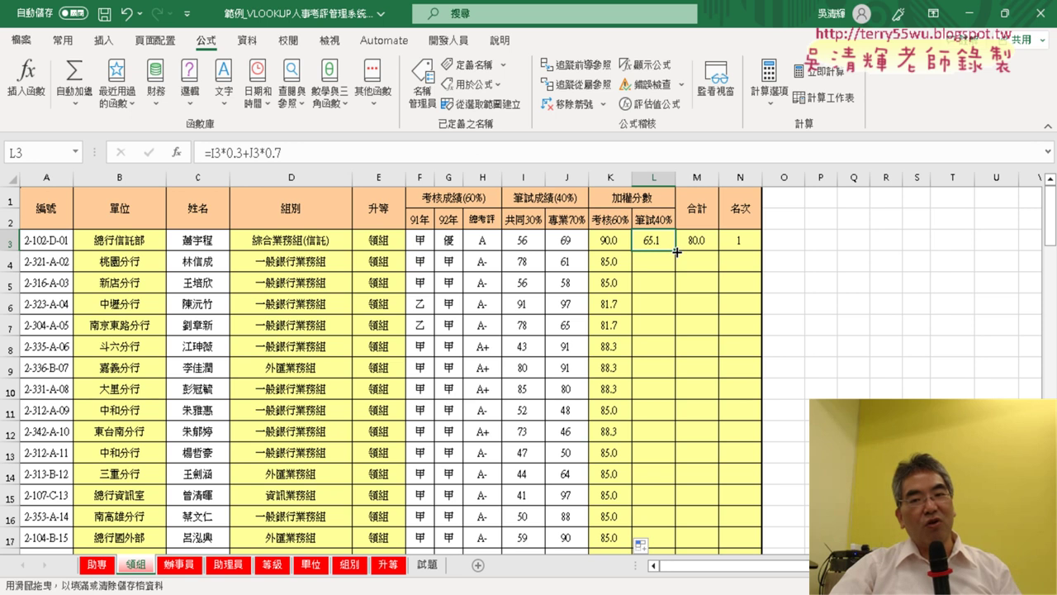
double_click(675, 251)
click(702, 237)
double_click(720, 248)
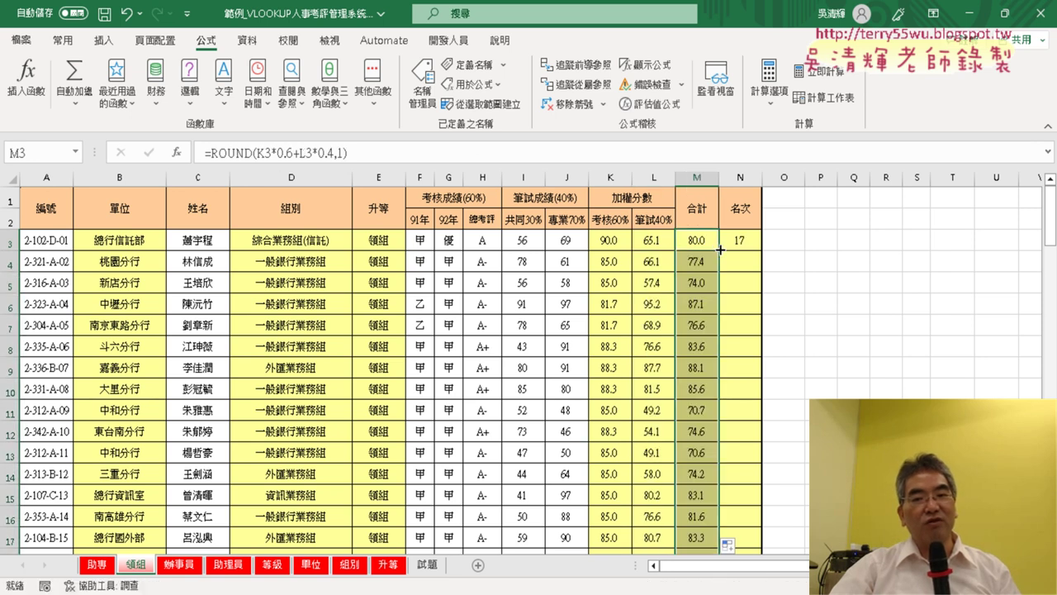
click(744, 243)
double_click(763, 252)
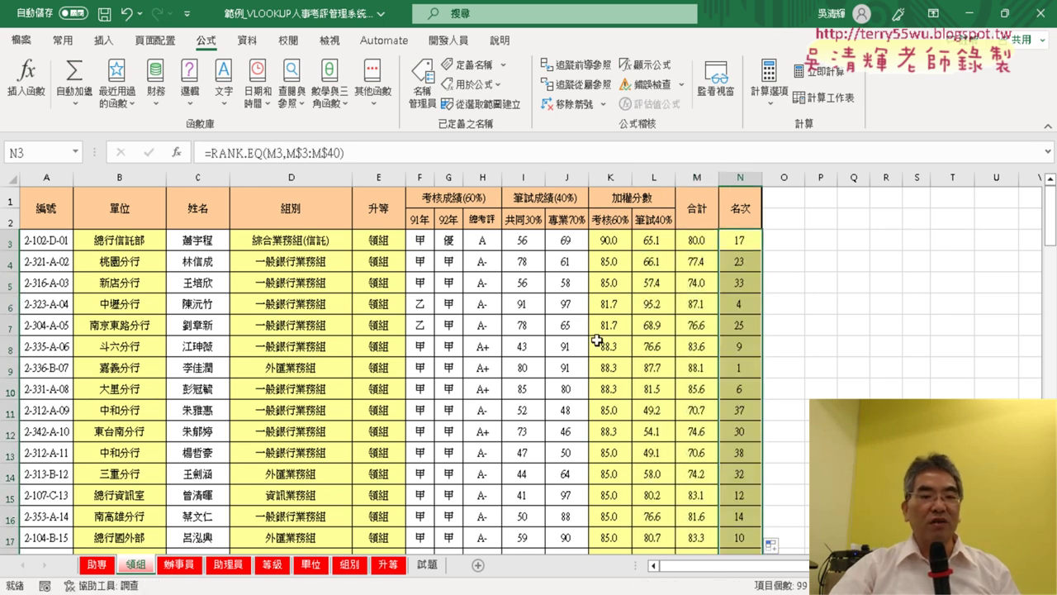
click(180, 565)
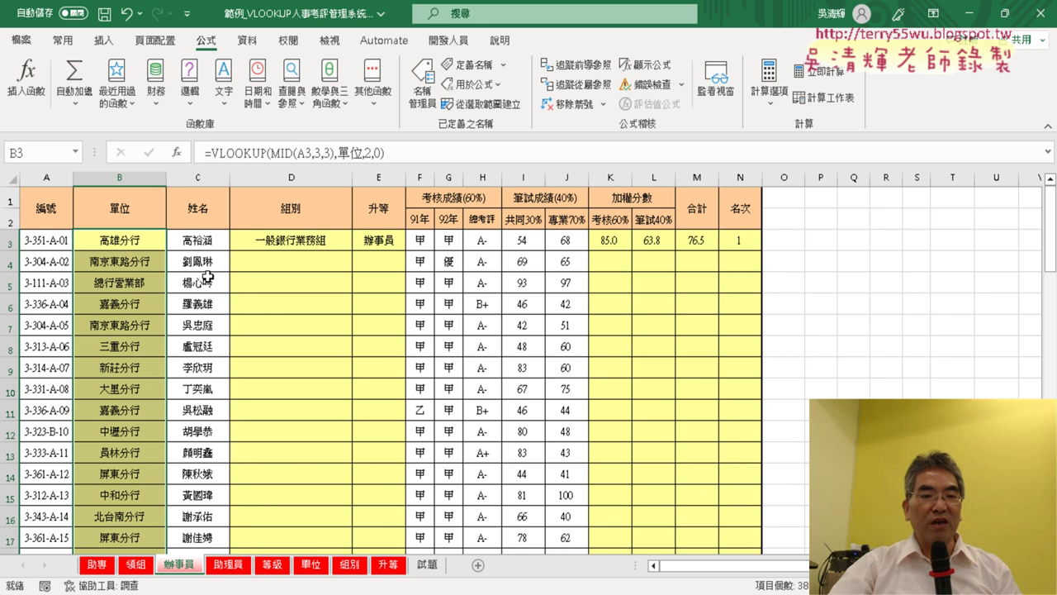
Step: Fill the 組別 and 升等 formulas in D3 and E3 down the 辦事員 sheet
scroll(141, 361, down, 2)
scroll(142, 361, down, 4)
scroll(142, 368, down, 3)
scroll(145, 371, down, 1)
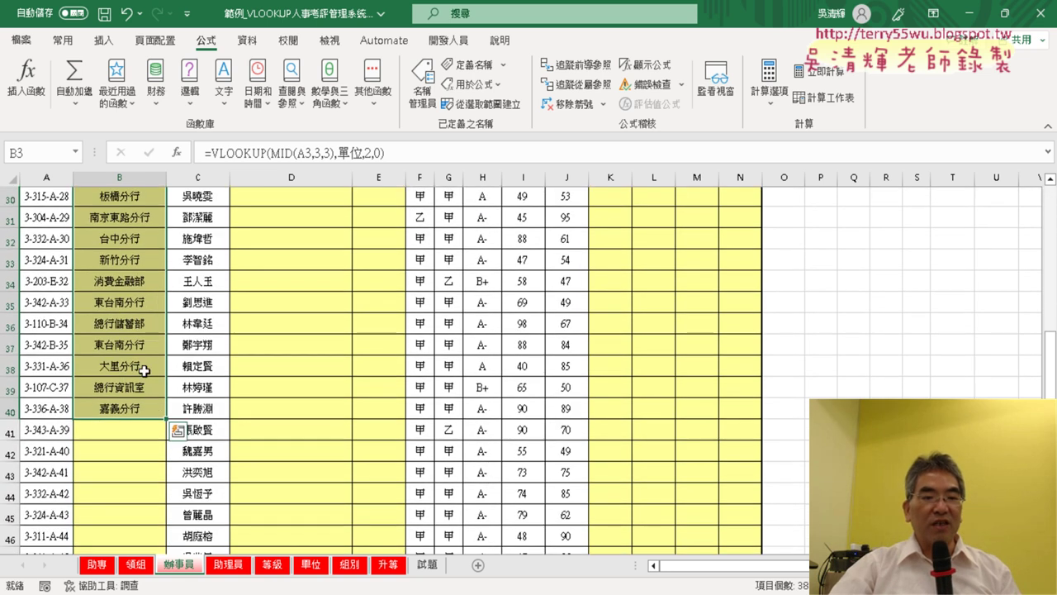
scroll(272, 377, up, 3)
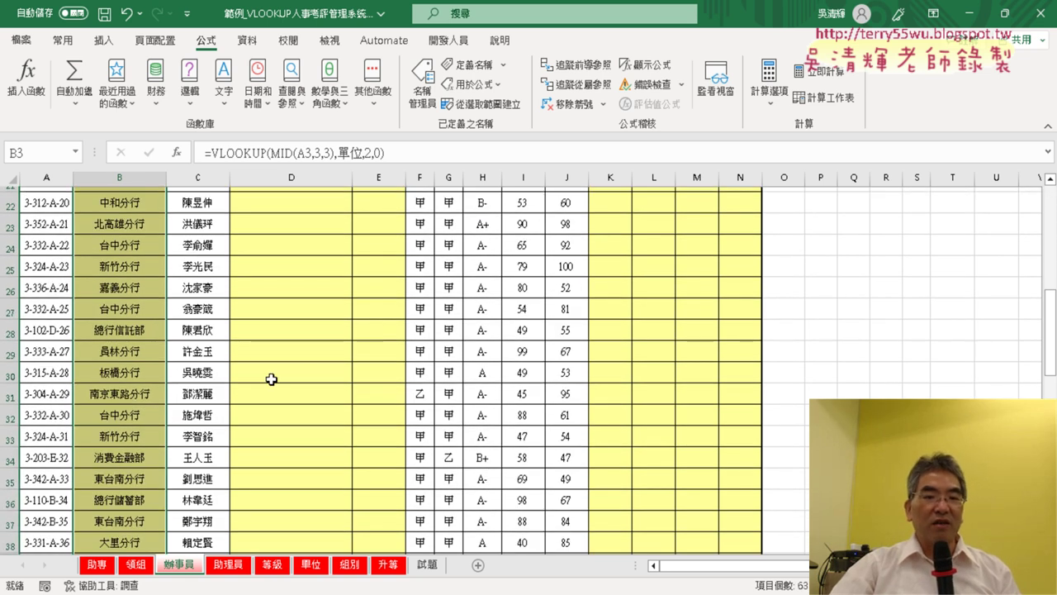
scroll(272, 377, up, 3)
scroll(281, 359, up, 4)
click(340, 250)
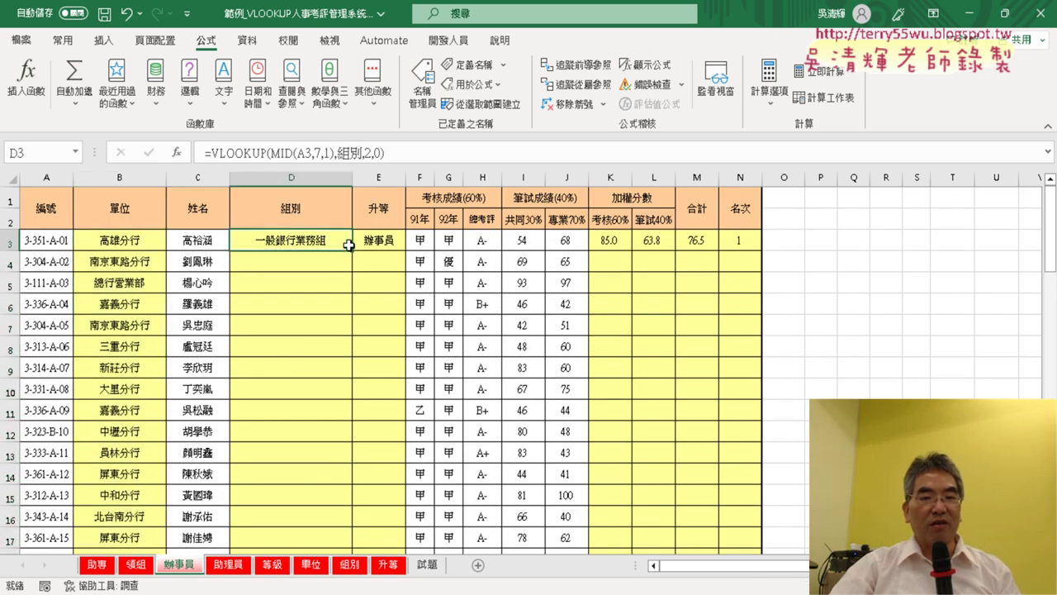
double_click(352, 250)
click(375, 239)
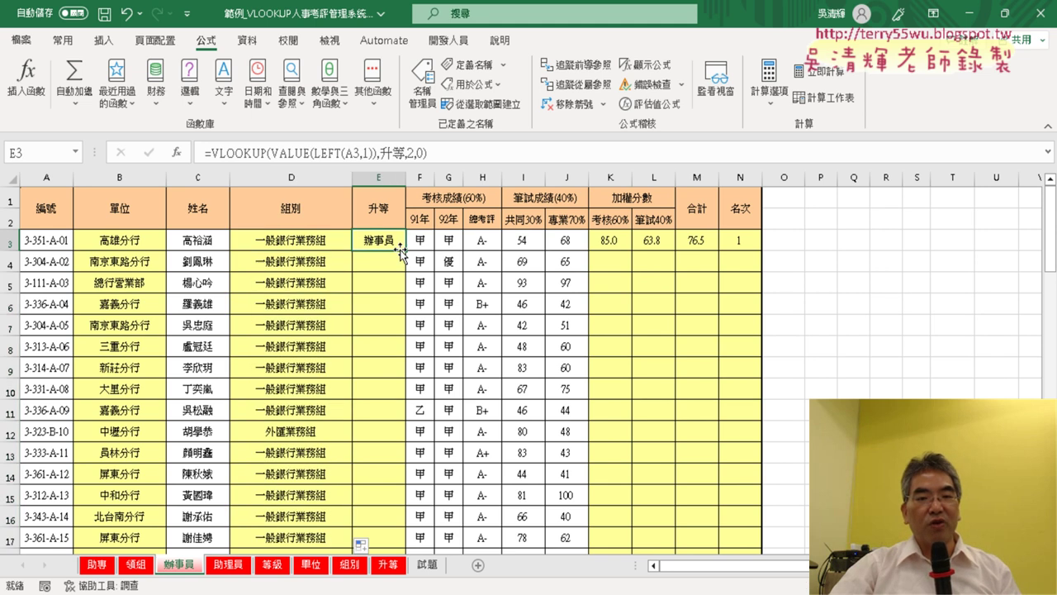
double_click(406, 250)
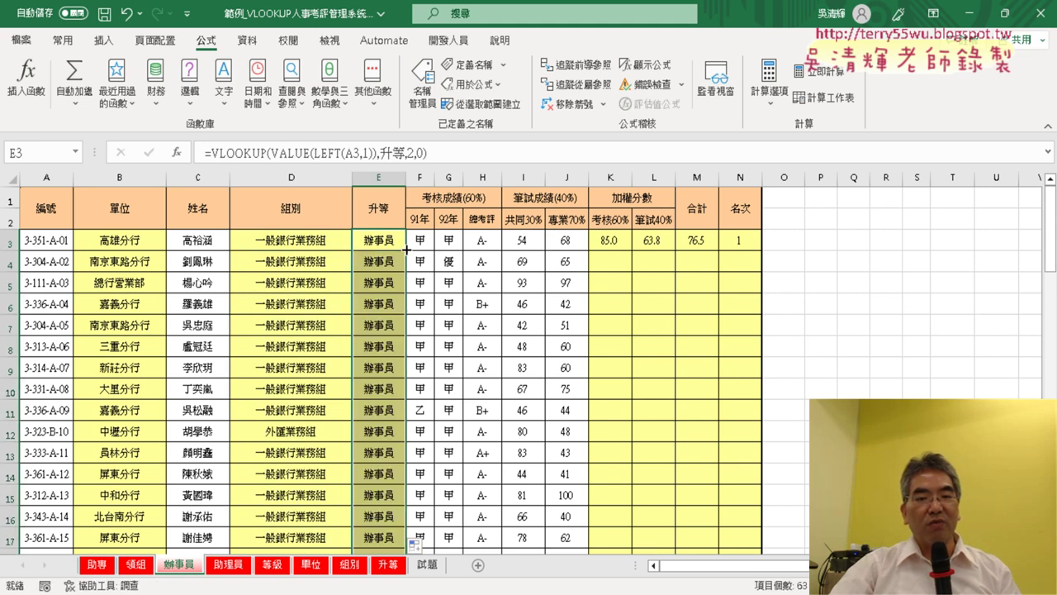
Step: Fill the 考核60%, 筆試40%, 合計 and 名次 formulas in K3:N3 down, then open 助理員
click(601, 240)
double_click(632, 249)
click(666, 242)
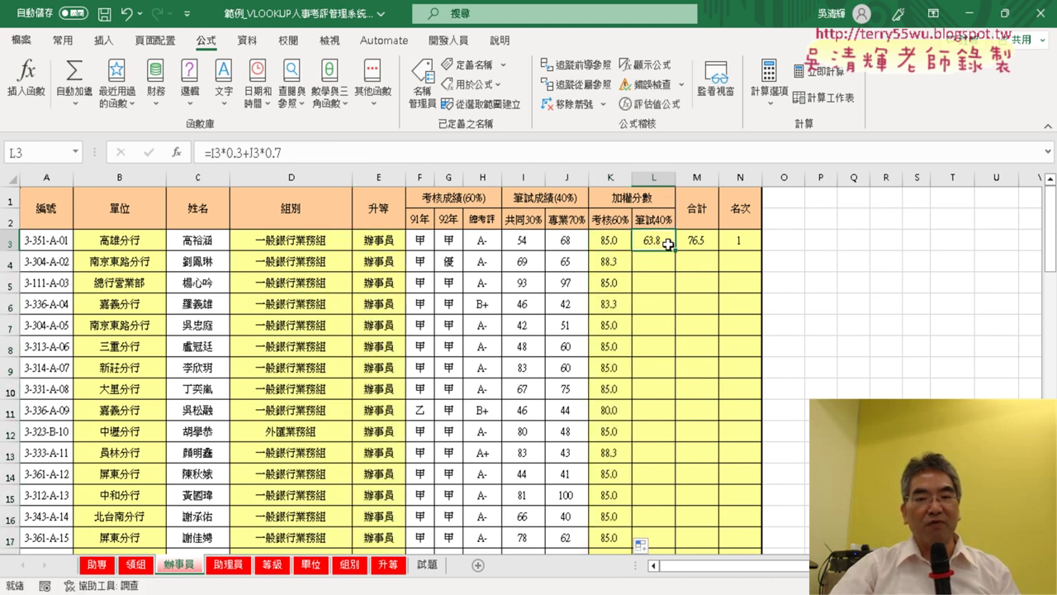
double_click(674, 251)
click(693, 239)
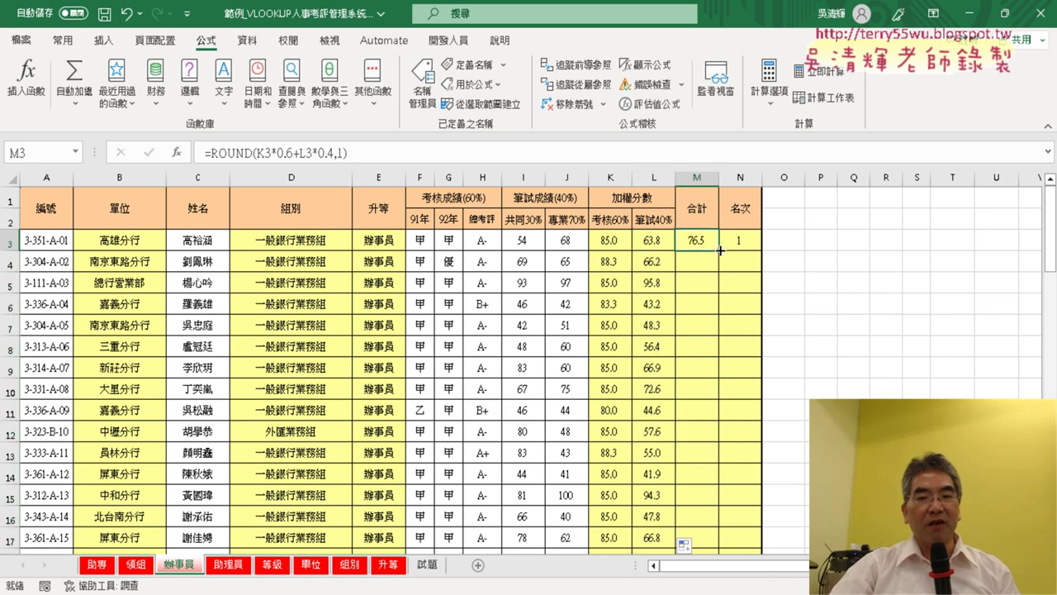
double_click(719, 249)
click(742, 240)
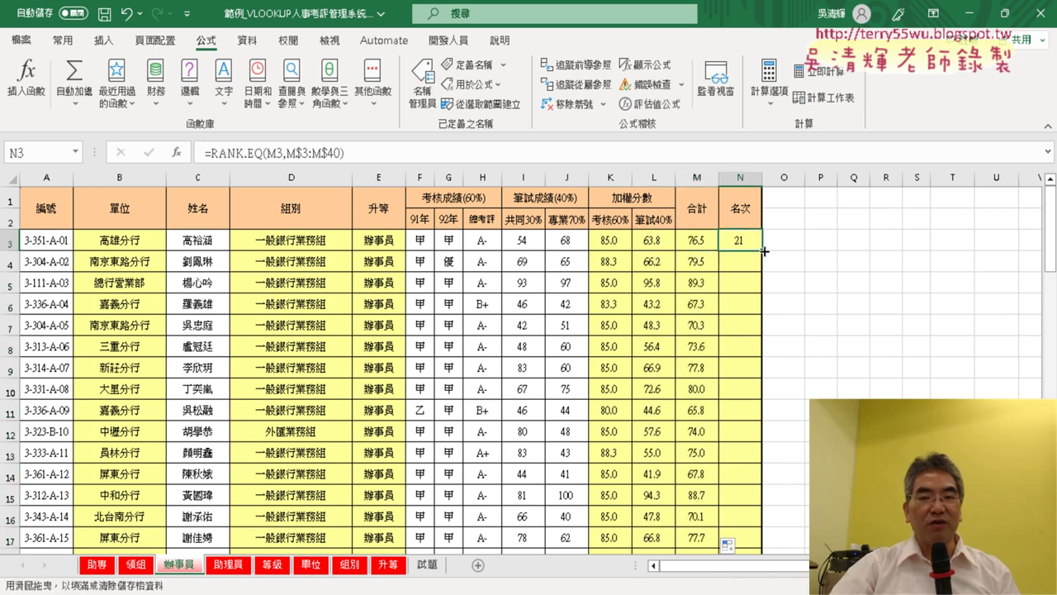
double_click(760, 256)
click(235, 568)
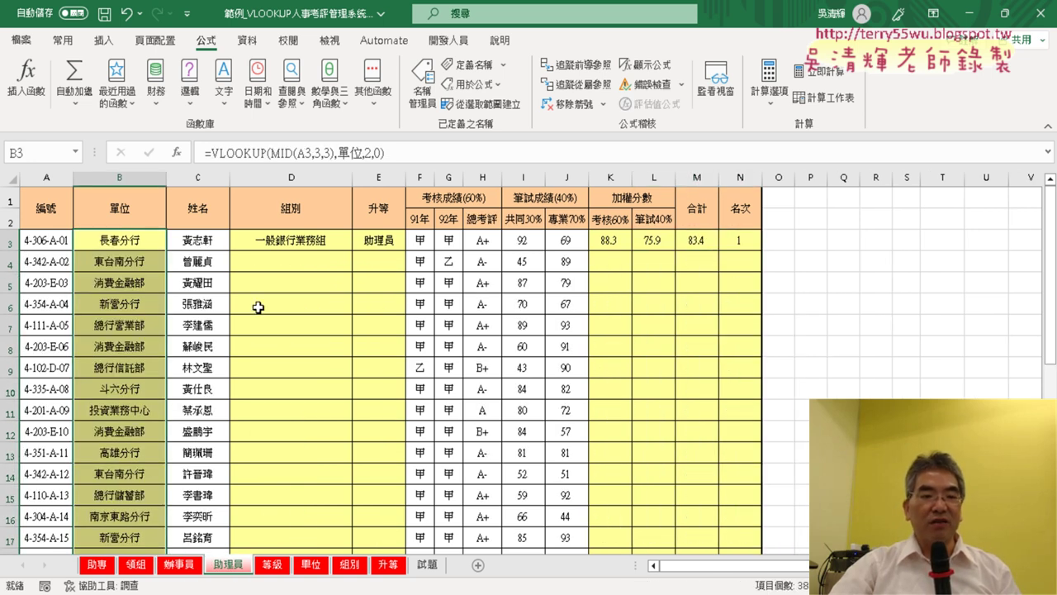
Step: Select the surplus #N/A cells below the 助理員 table and look through the Format and Clear menus
scroll(118, 383, down, 3)
scroll(117, 383, down, 2)
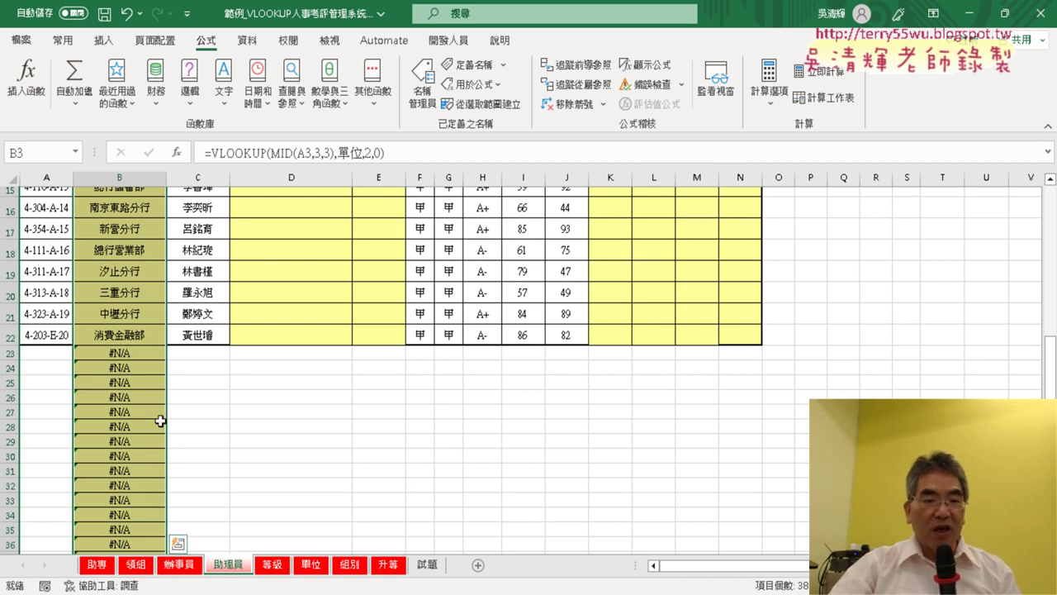
scroll(160, 420, down, 2)
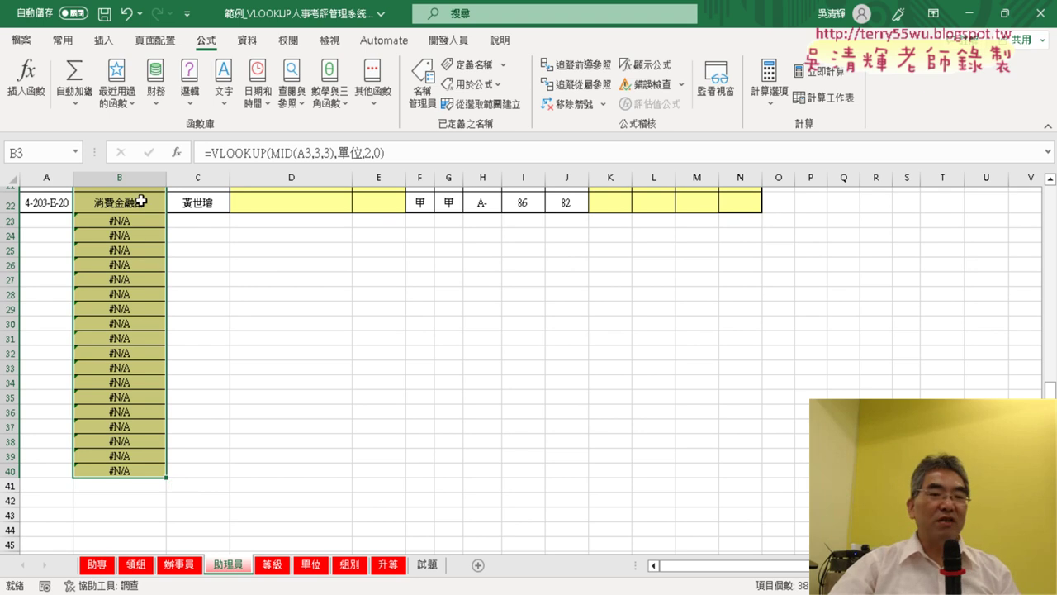
click(145, 506)
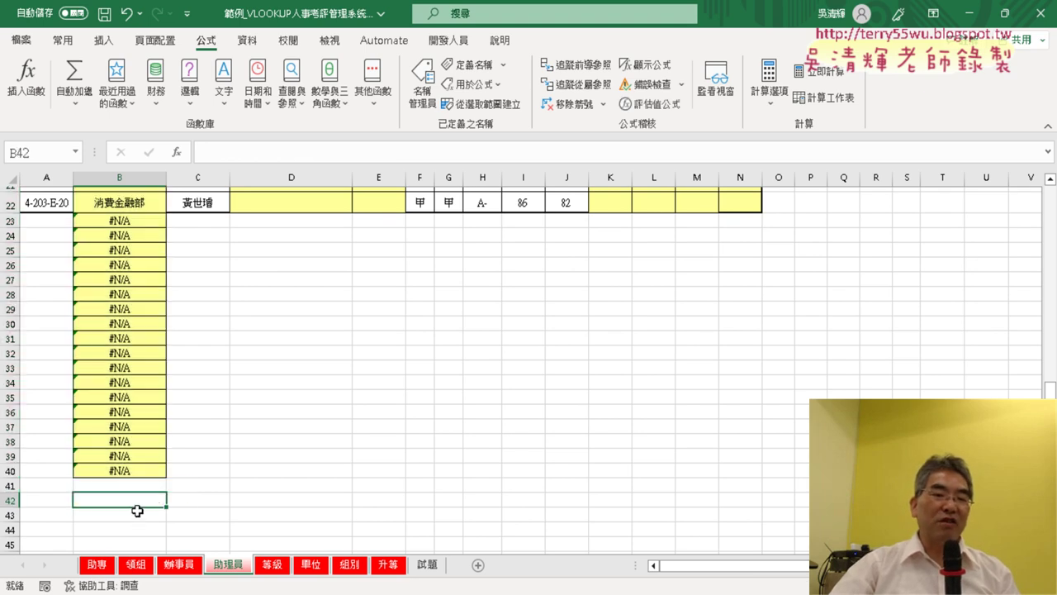
drag(137, 514, 125, 223)
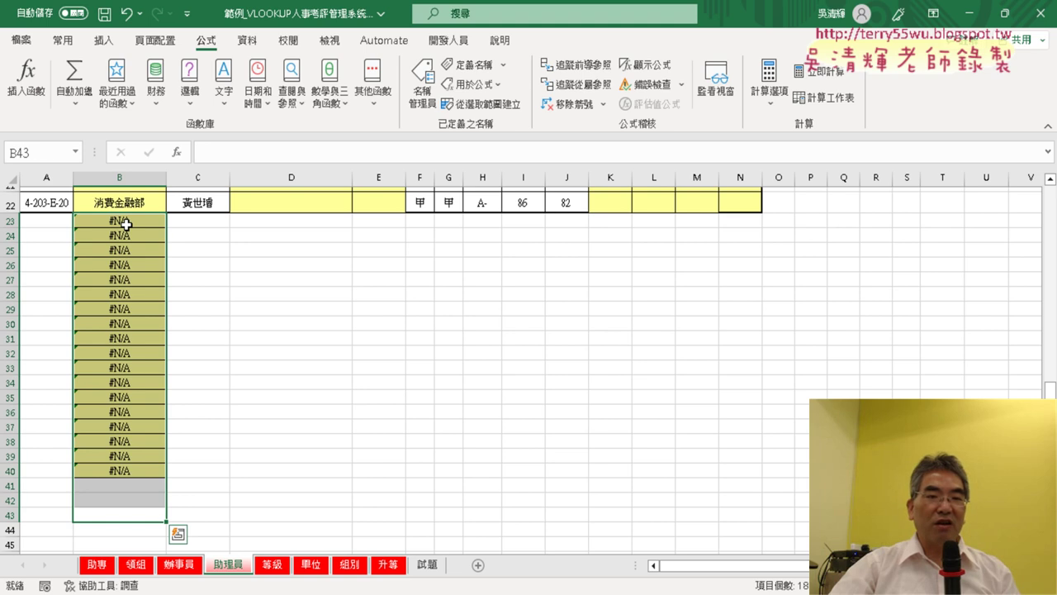
click(69, 42)
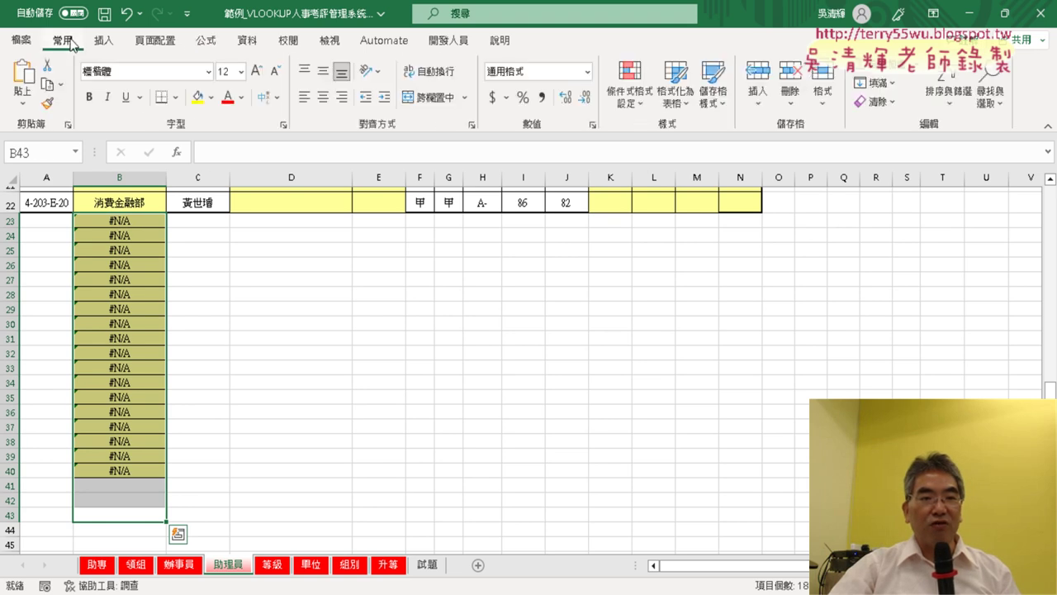
click(829, 103)
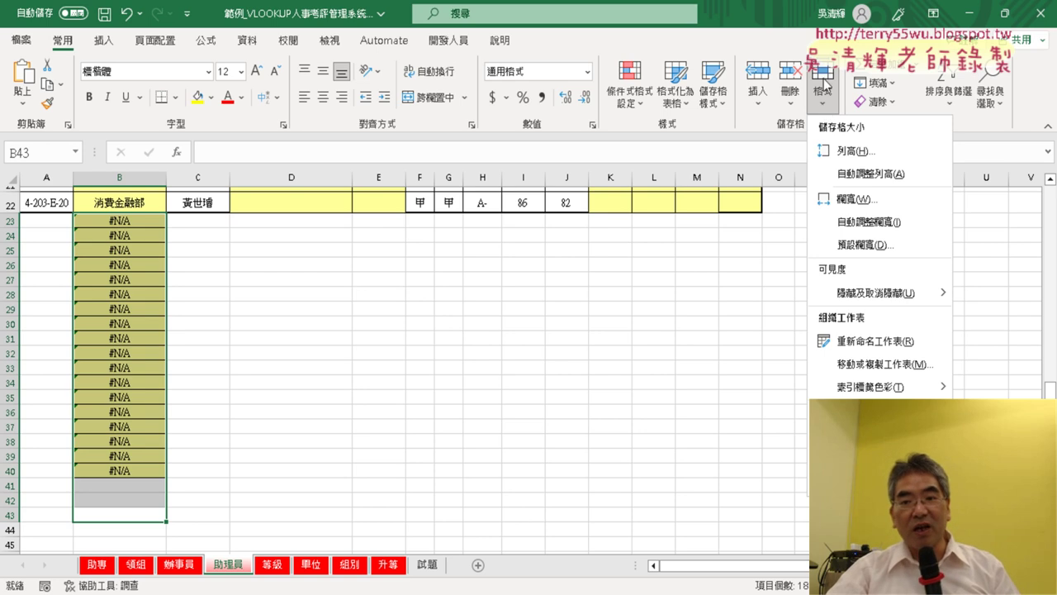
click(882, 118)
click(893, 105)
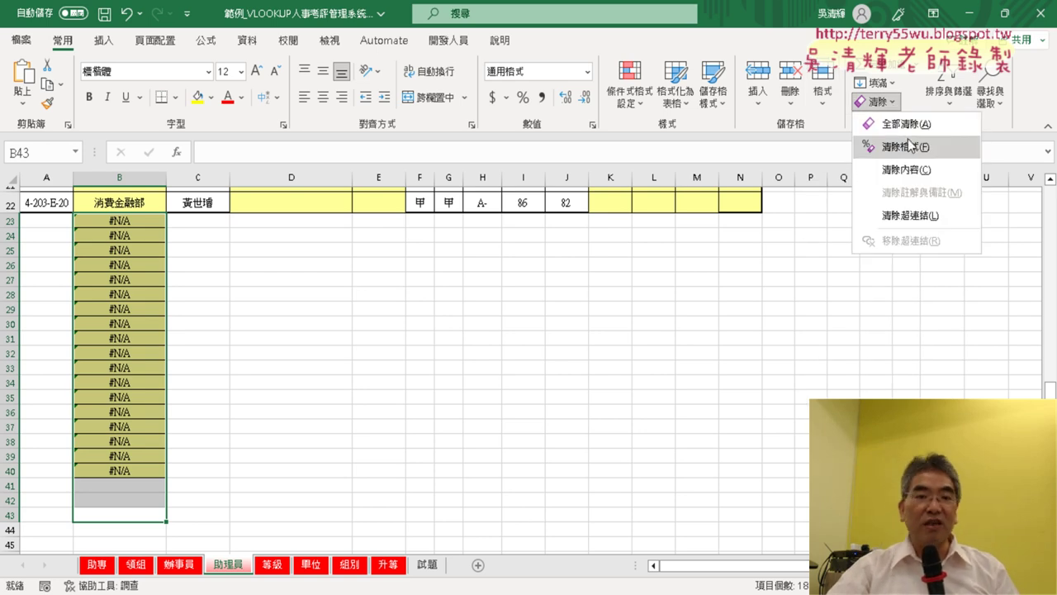
click(198, 265)
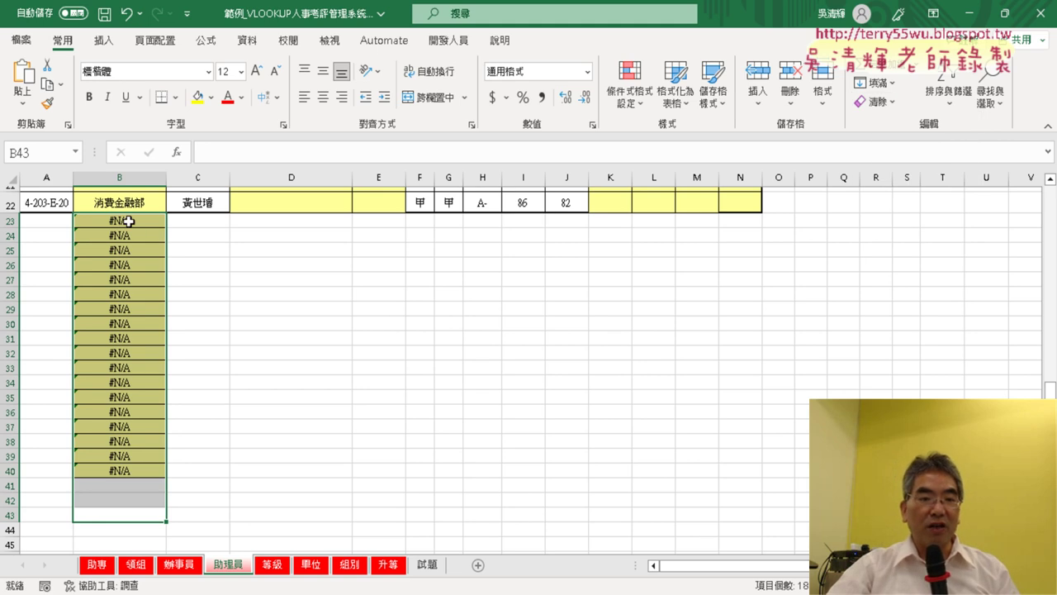
Step: Delete the #N/A formulas in B23:B40 and Clear All their leftover fill and borders
drag(129, 221, 143, 467)
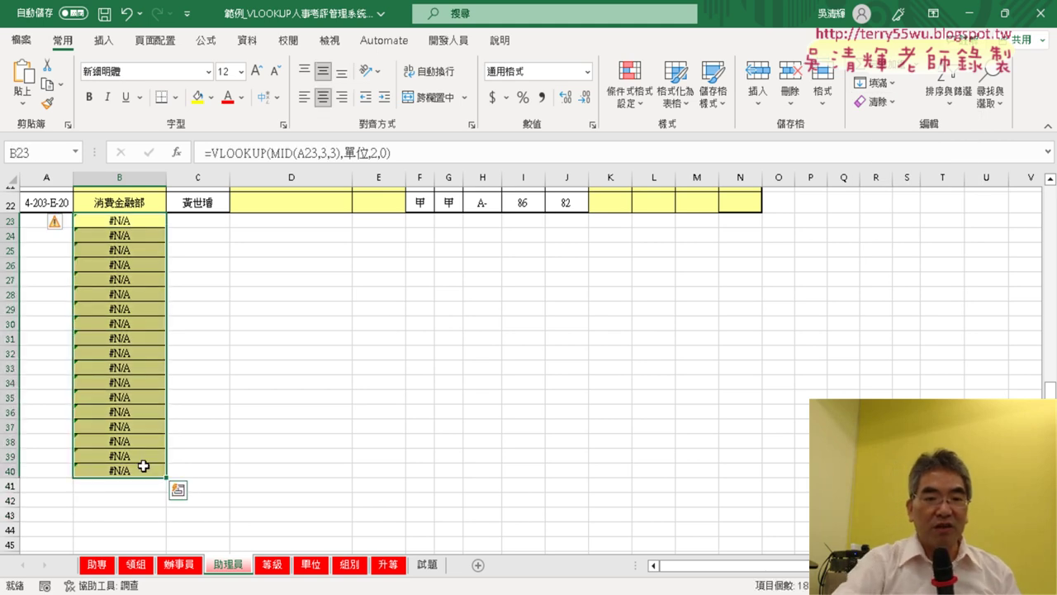
key(Delete)
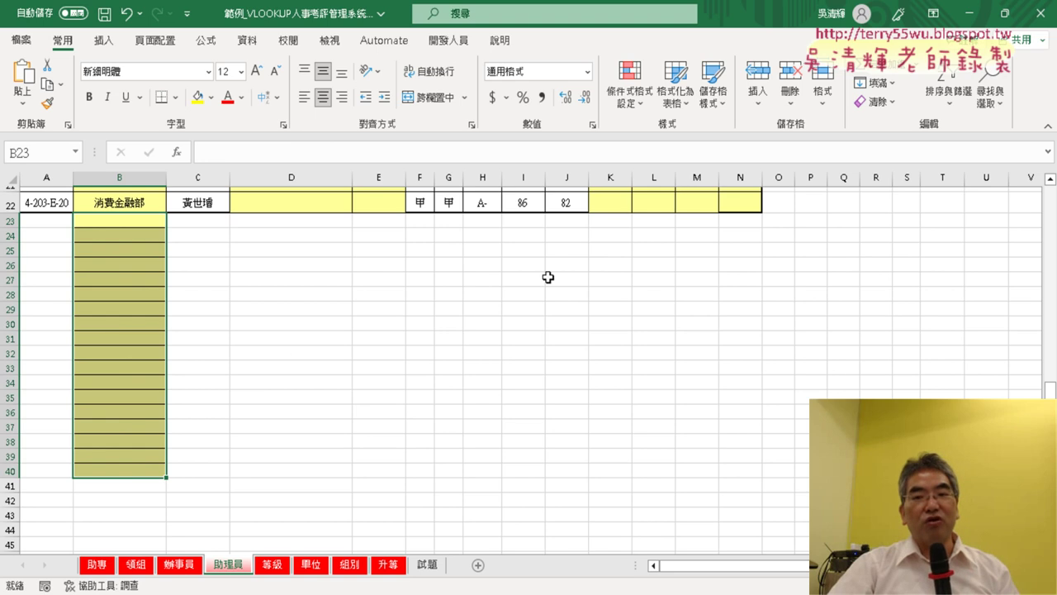
click(881, 105)
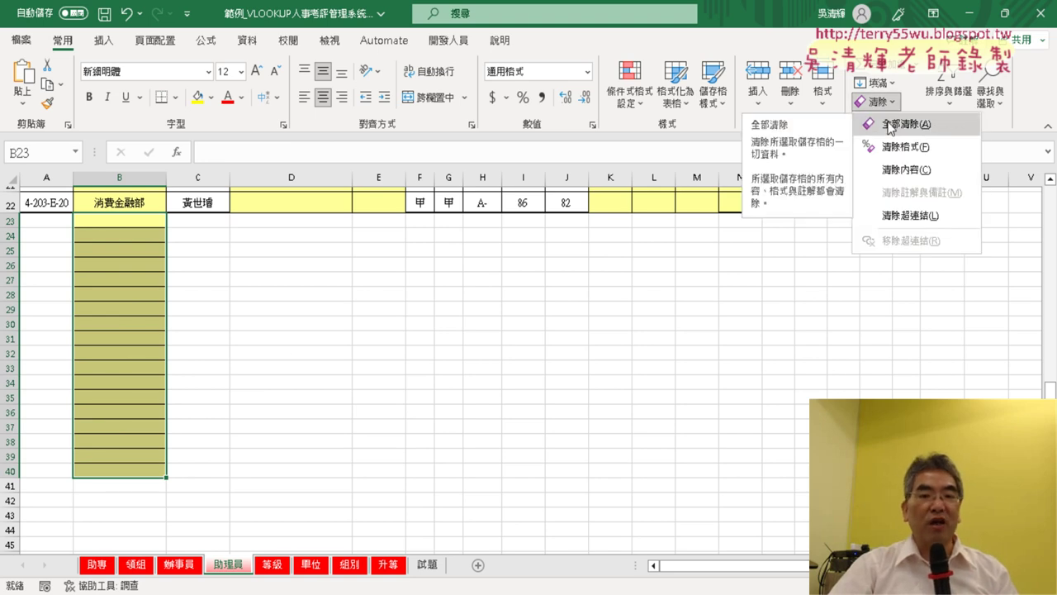
click(888, 124)
click(541, 354)
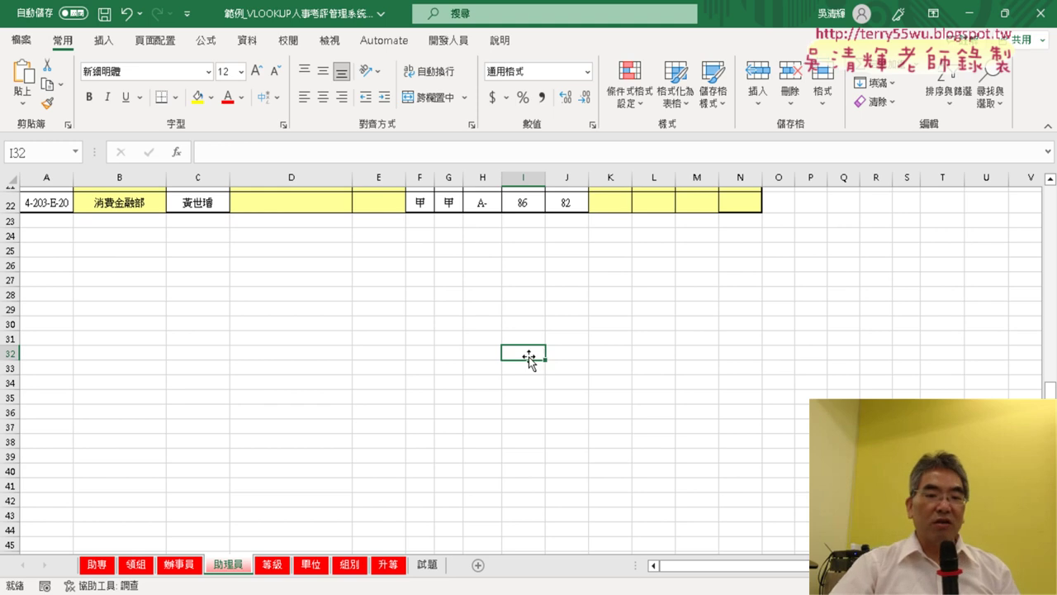
scroll(447, 339, up, 3)
scroll(353, 325, up, 4)
Step: Fill the group and promotion formulas in D3 and E3 down the 助理員 sheet
click(314, 247)
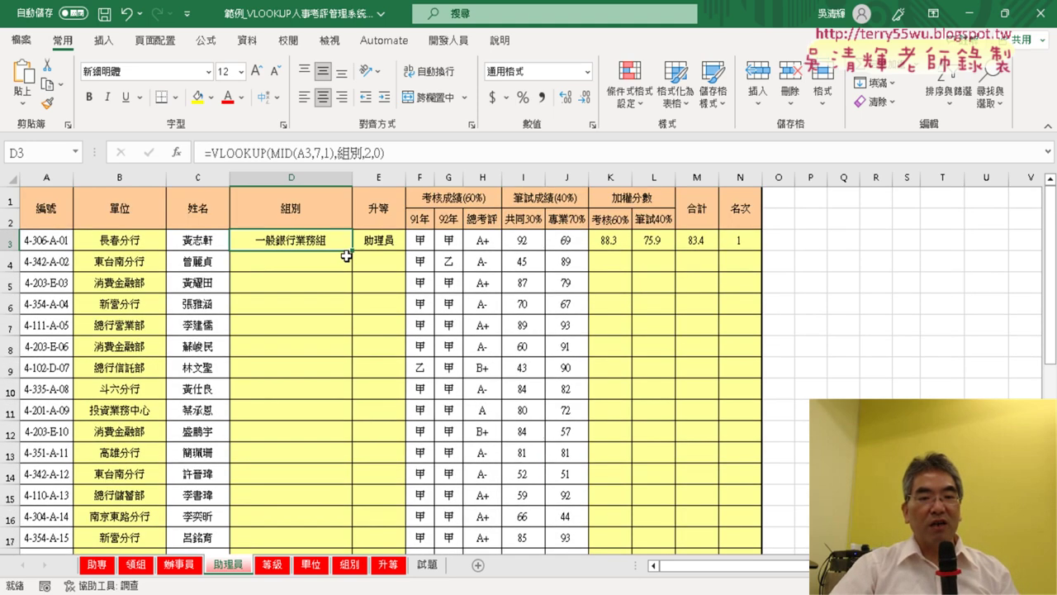
double_click(353, 248)
click(387, 240)
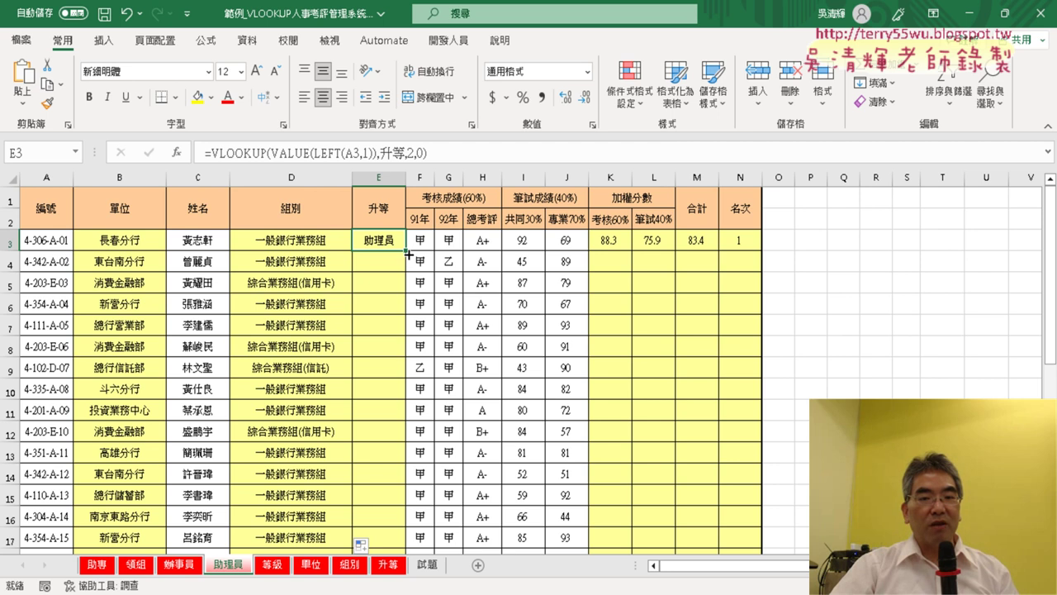
double_click(407, 255)
Step: Fill the weighted-score, total and rank formulas in K3:N3 down, then open 助專
click(609, 241)
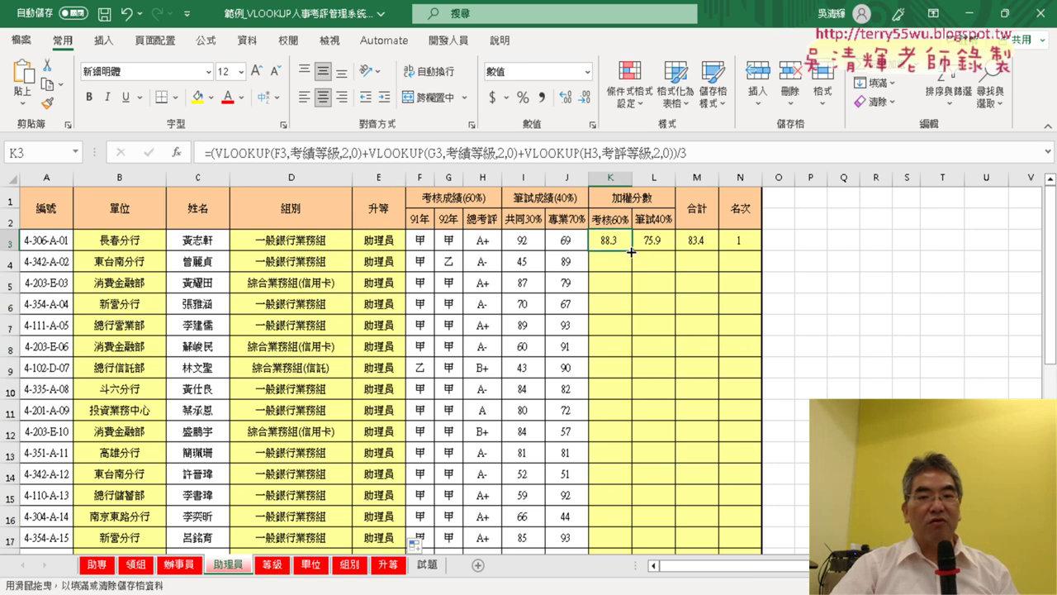
double_click(632, 251)
click(653, 241)
double_click(675, 251)
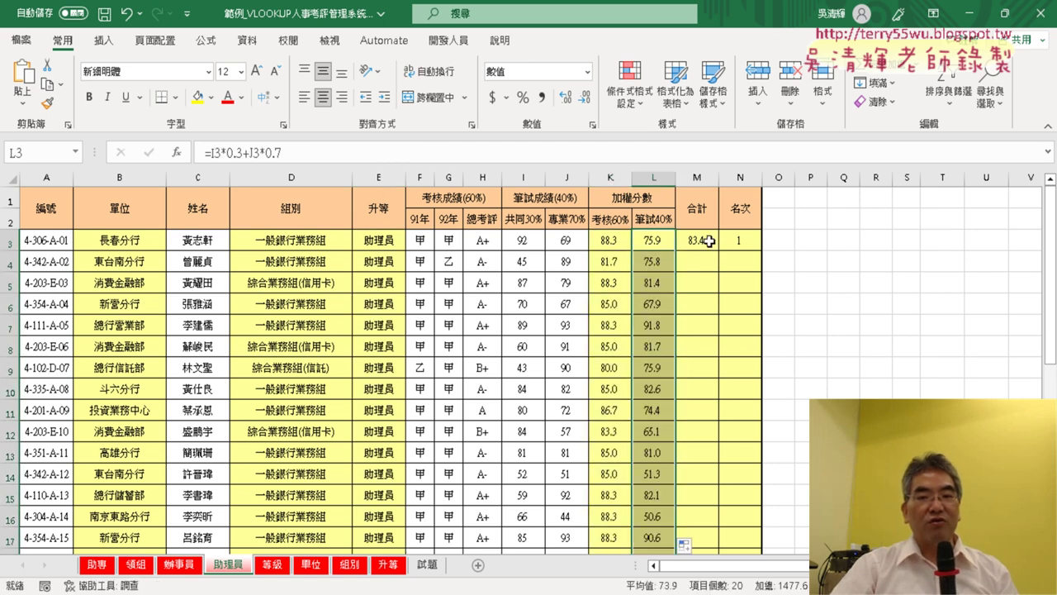
click(709, 240)
double_click(718, 250)
click(740, 241)
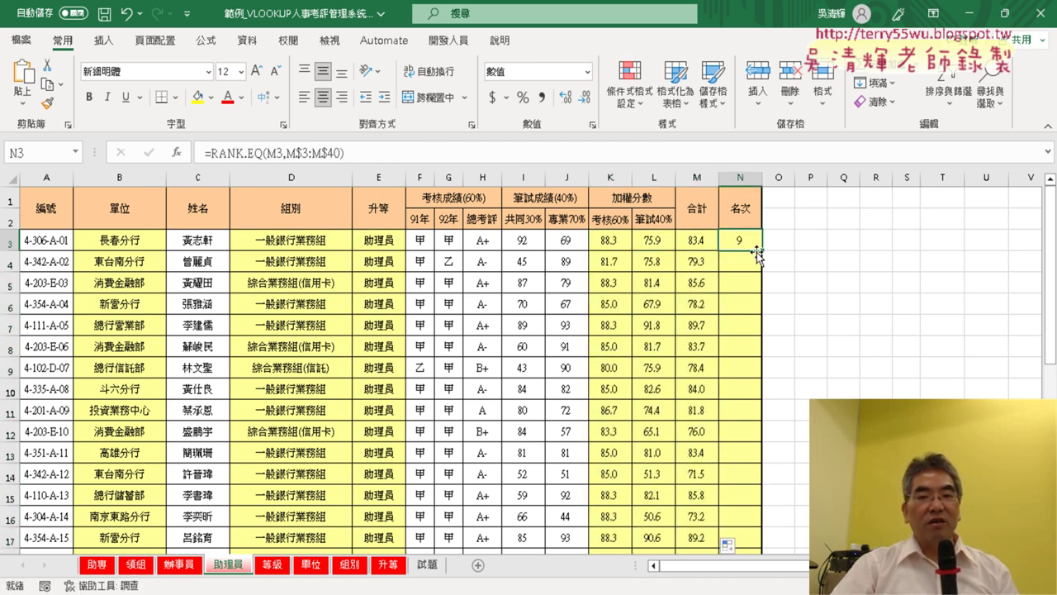
double_click(765, 252)
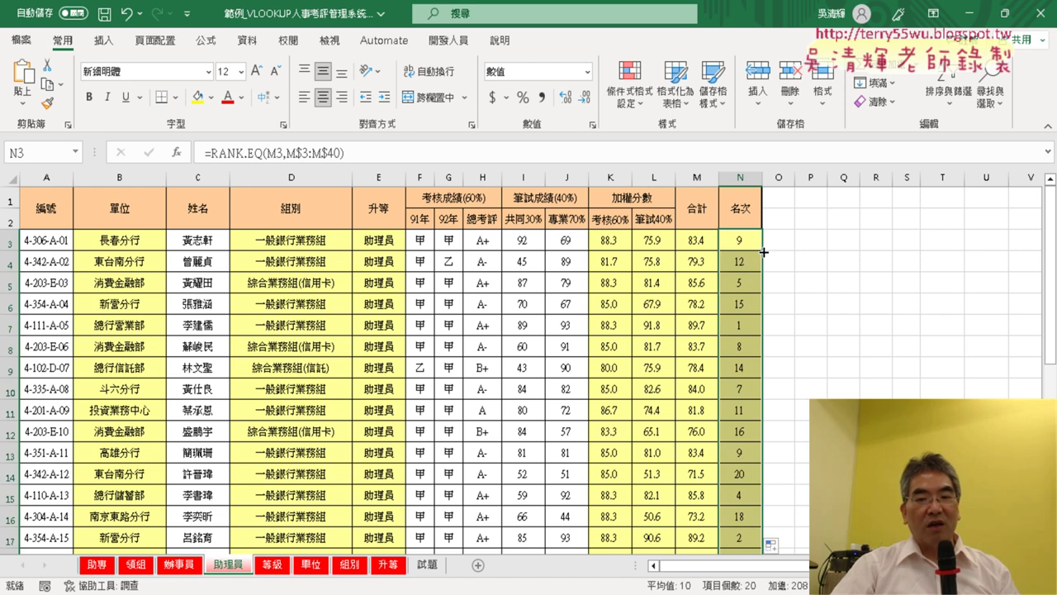
click(110, 567)
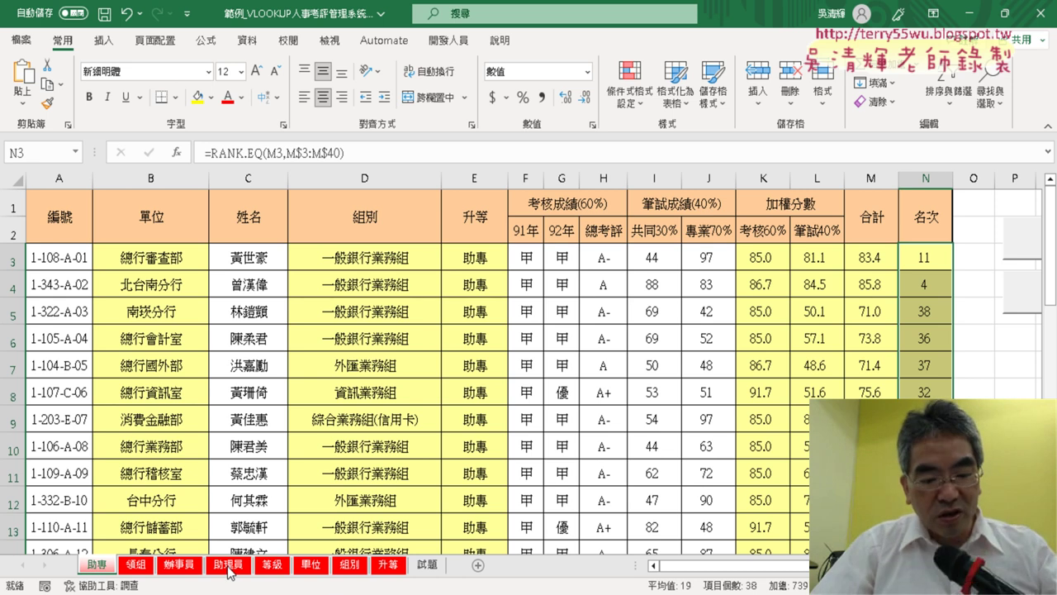
Step: Group the sheets 助專 through 助理員 and select the B3 unit lookup cell
shift+click(229, 566)
click(144, 257)
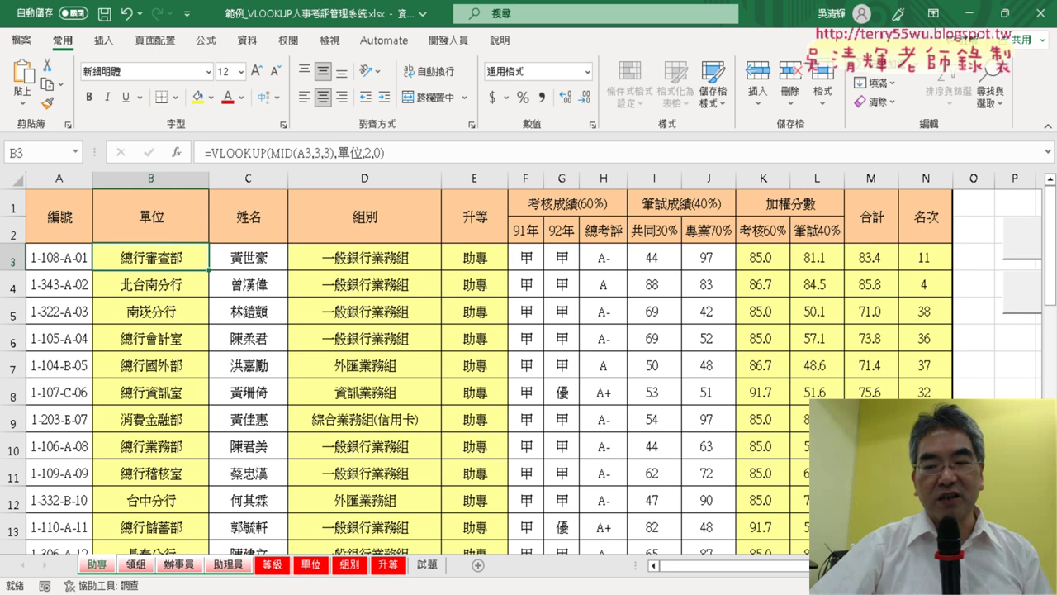
ctrl+scroll(943, 383, down, 1)
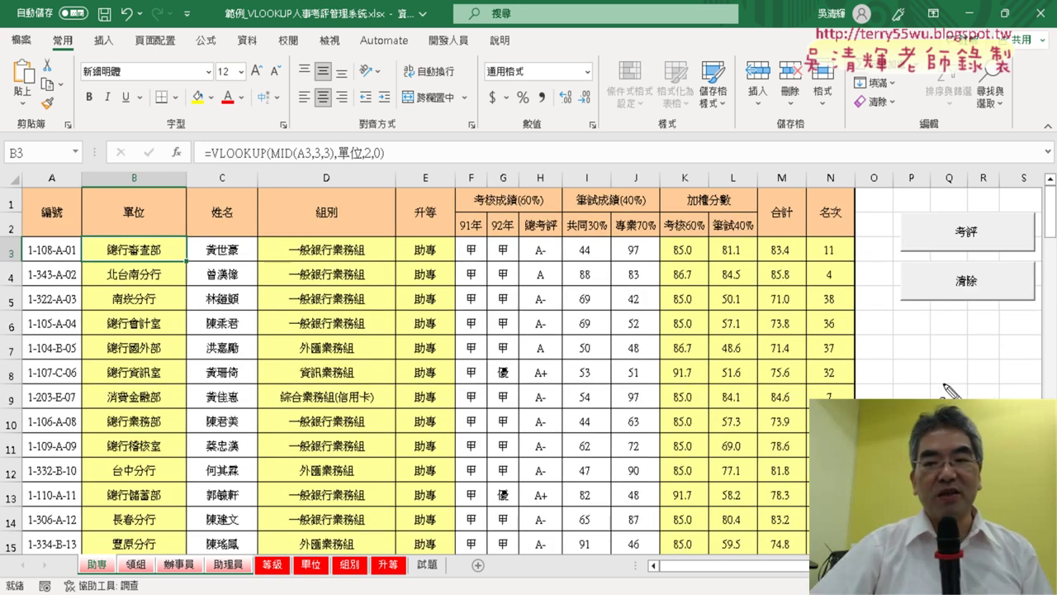
Step: Run the 清除 macro button to blank the unit, group, promotion, score, total and rank columns
mouse_move(991, 314)
mouse_down()
mouse_move(932, 236)
mouse_move(978, 264)
mouse_up()
key(Escape)
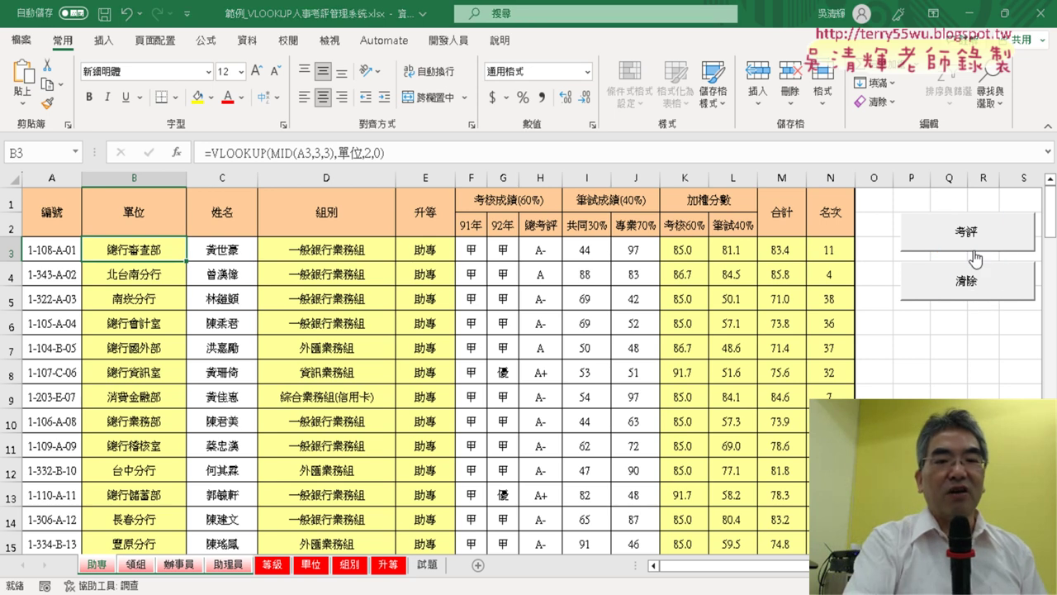
click(980, 286)
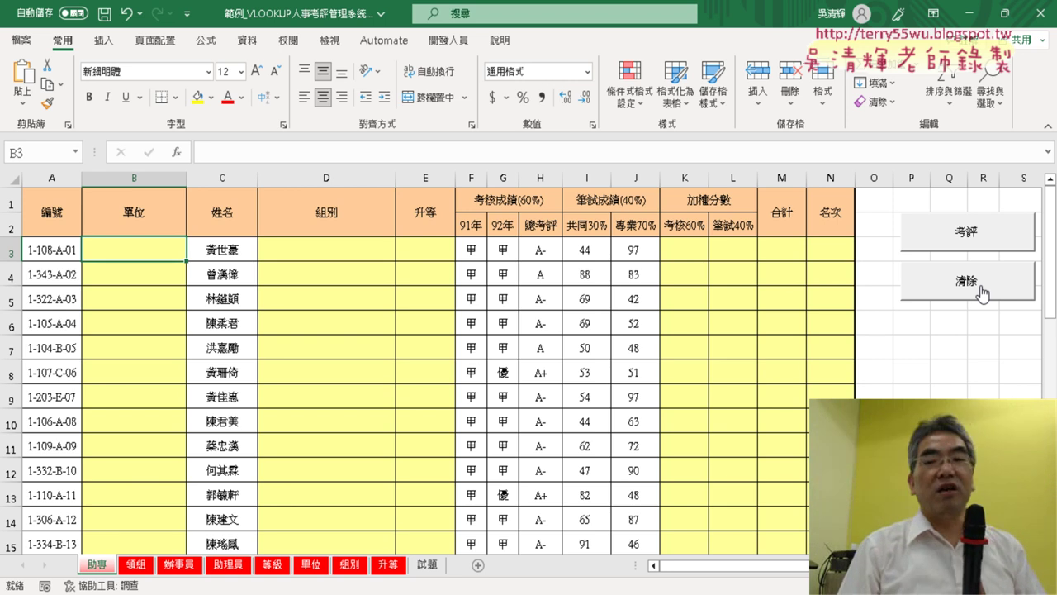
Step: Run the 考評 macro to repopulate the columns, giving row 3 total 83.4 and rank 11
click(974, 234)
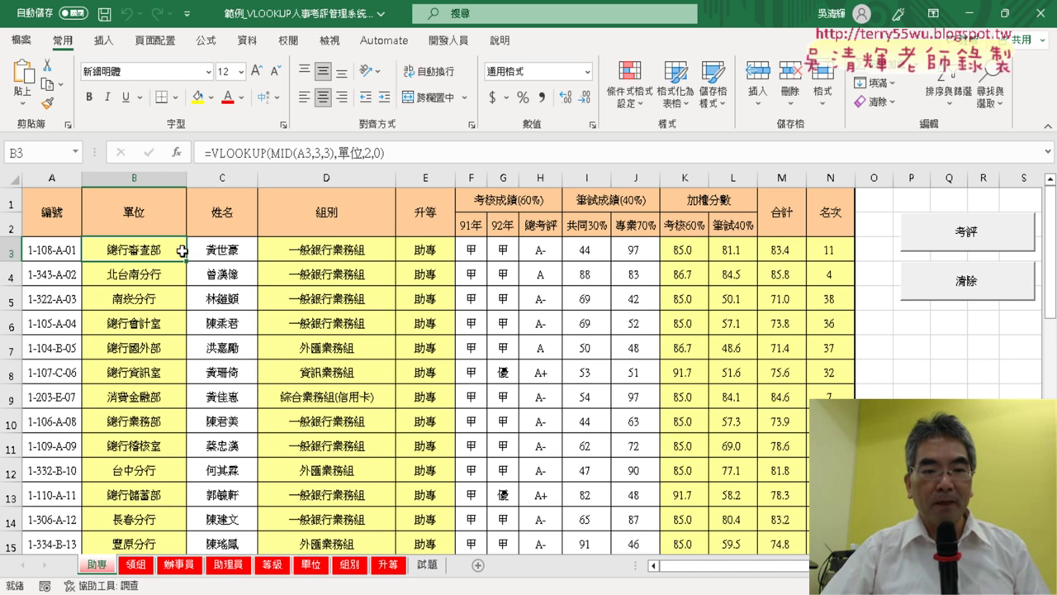
click(149, 568)
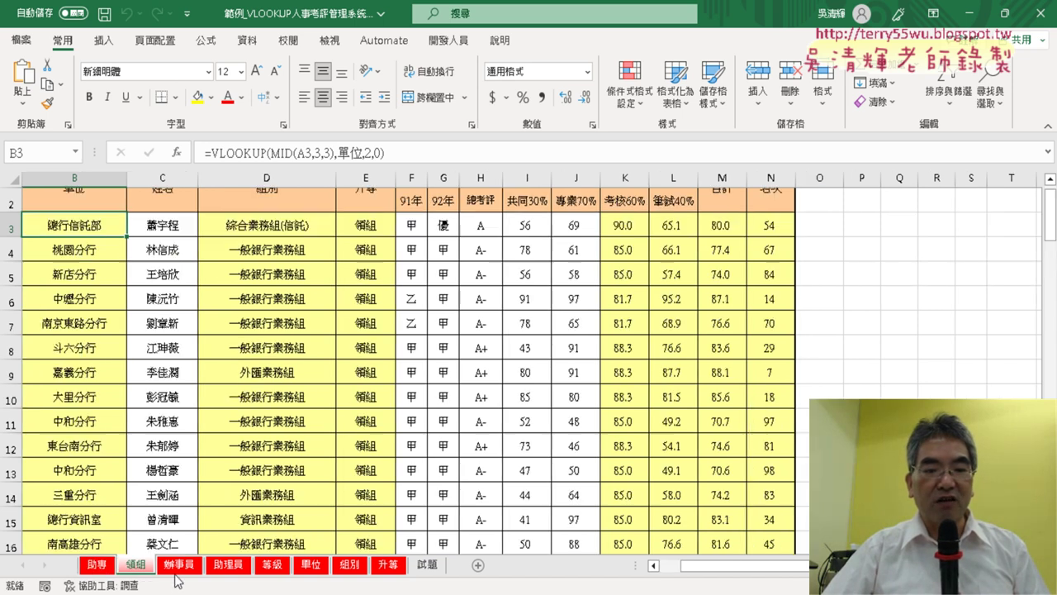
click(178, 570)
click(233, 570)
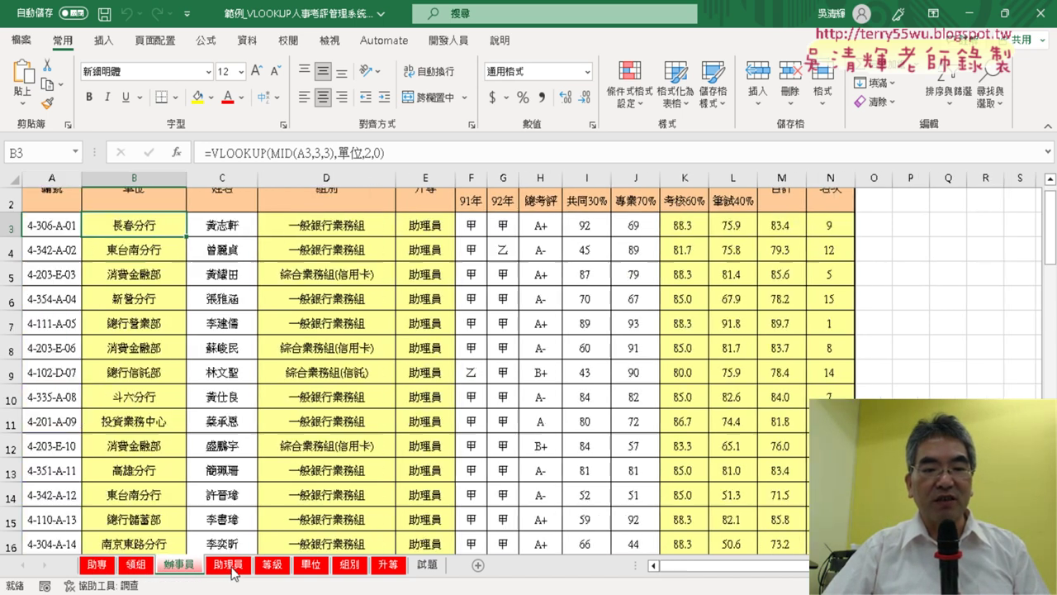
click(102, 566)
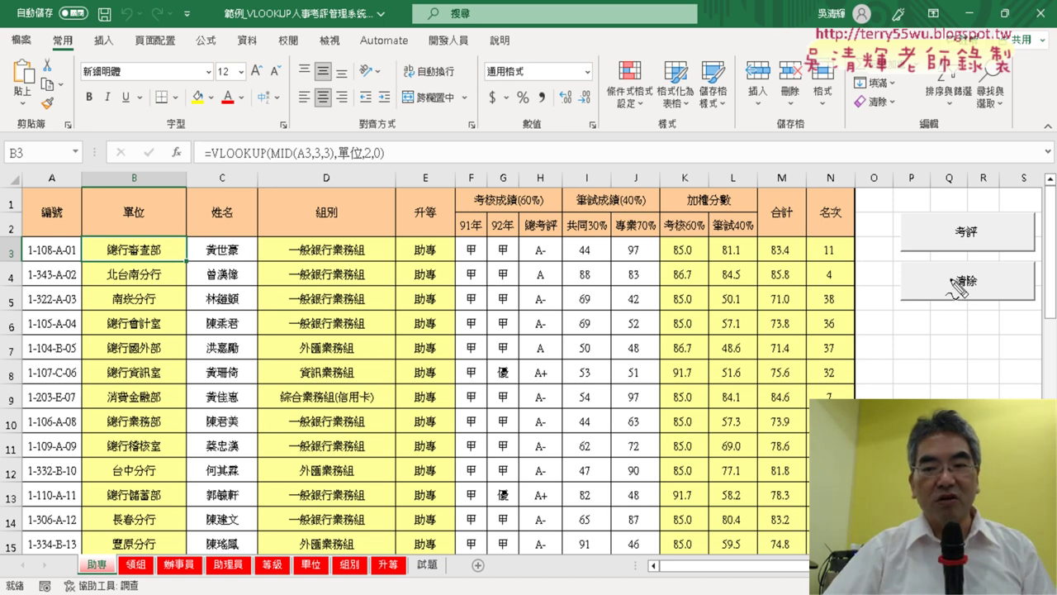
mouse_move(978, 312)
mouse_down()
mouse_move(929, 319)
mouse_move(1000, 323)
mouse_up()
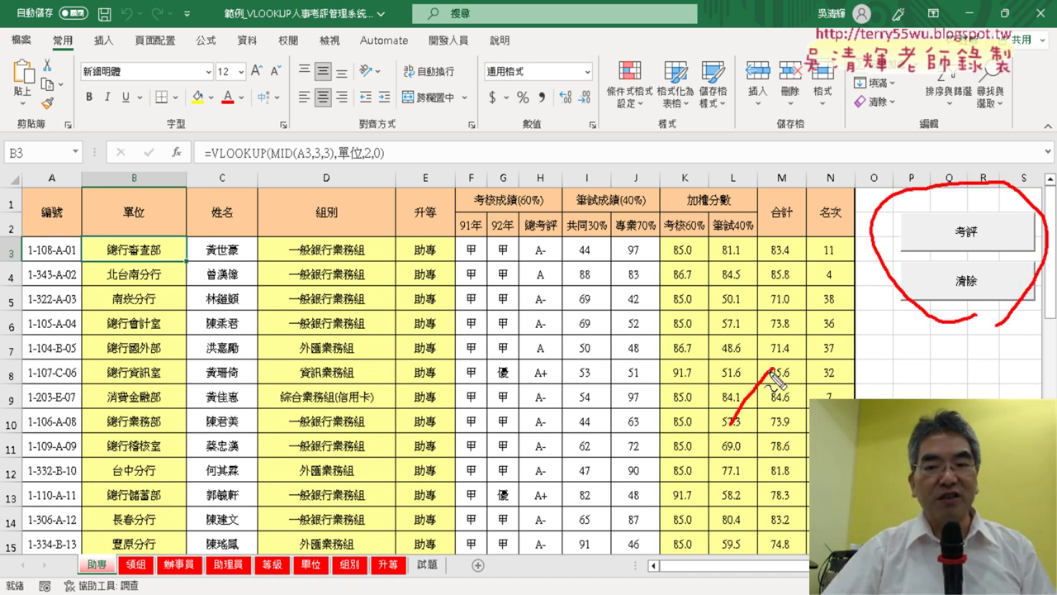
mouse_move(735, 425)
mouse_down()
mouse_move(874, 304)
mouse_move(833, 300)
mouse_up()
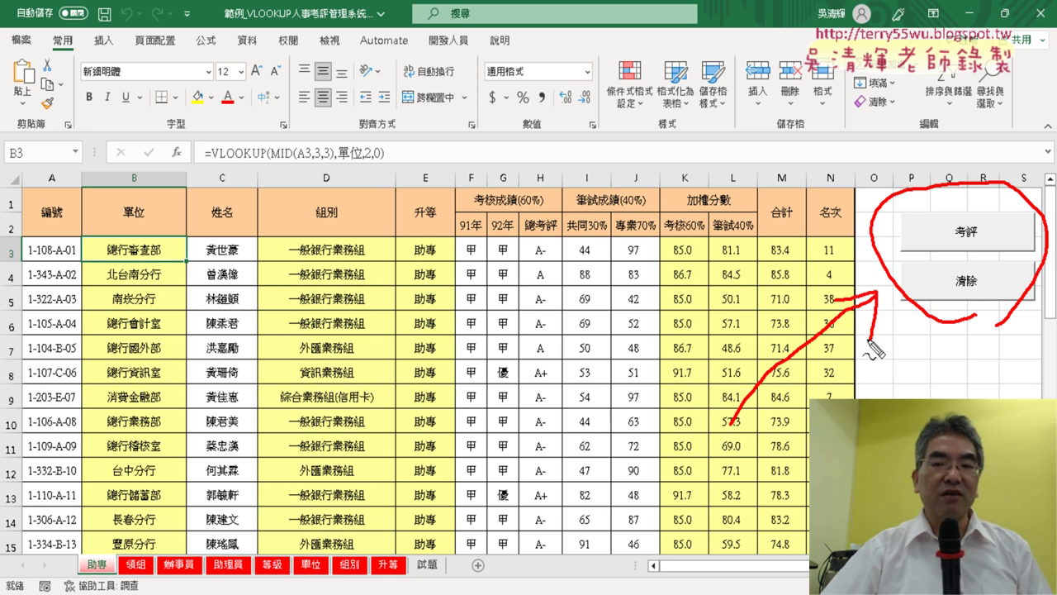